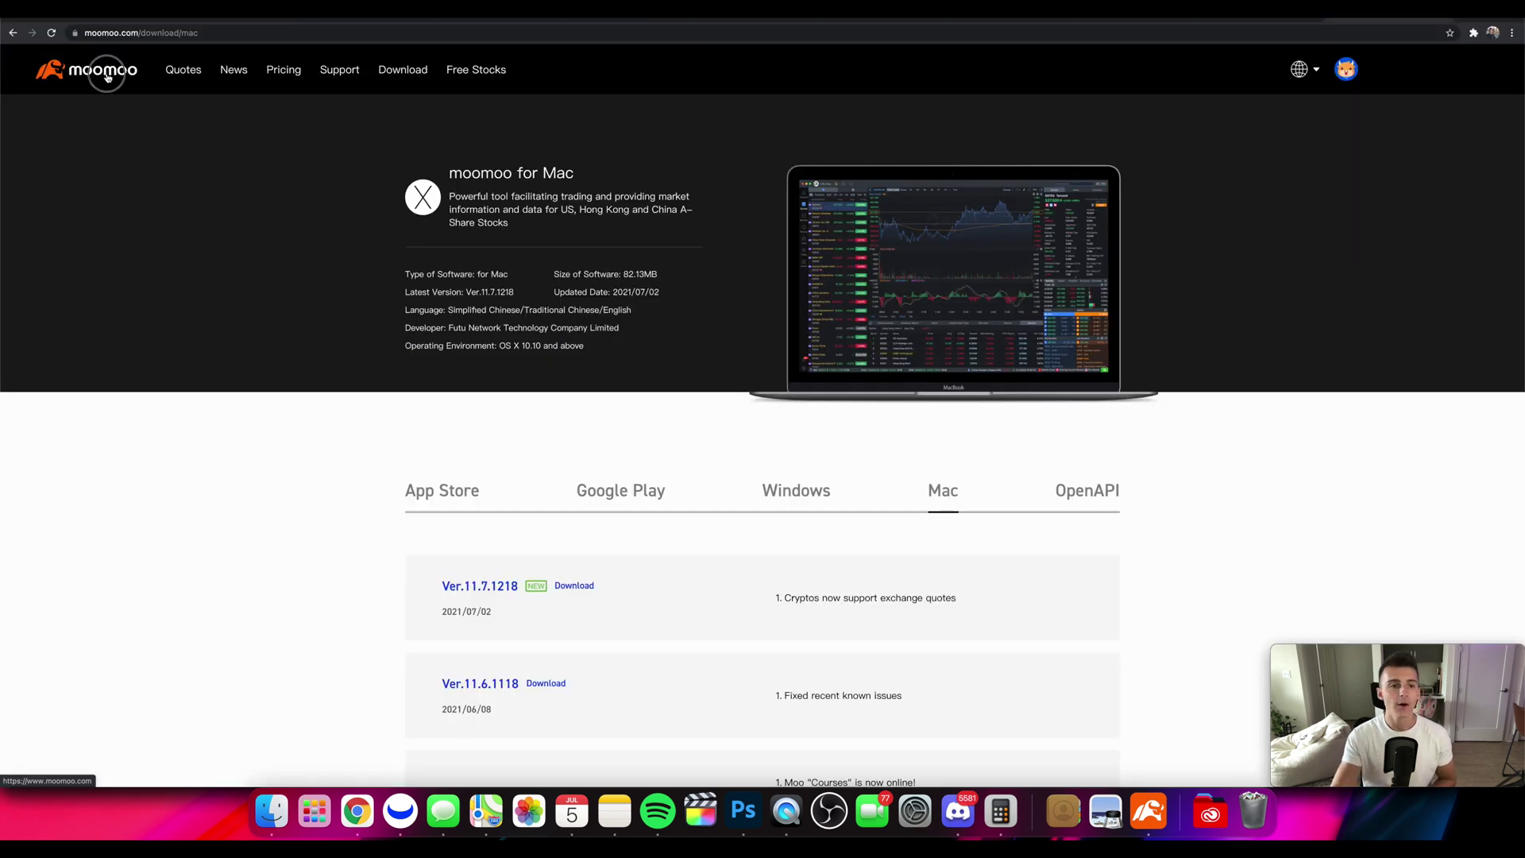
Return to the moomoo website homepage in the browser.
{"action": "left_click", "coordinate": [107, 76]}
Scroll through the moomoo homepage and go to the app download page.
{"action": "scroll", "coordinate": [581, 302], "scroll_direction": "down", "scroll_amount": 6}
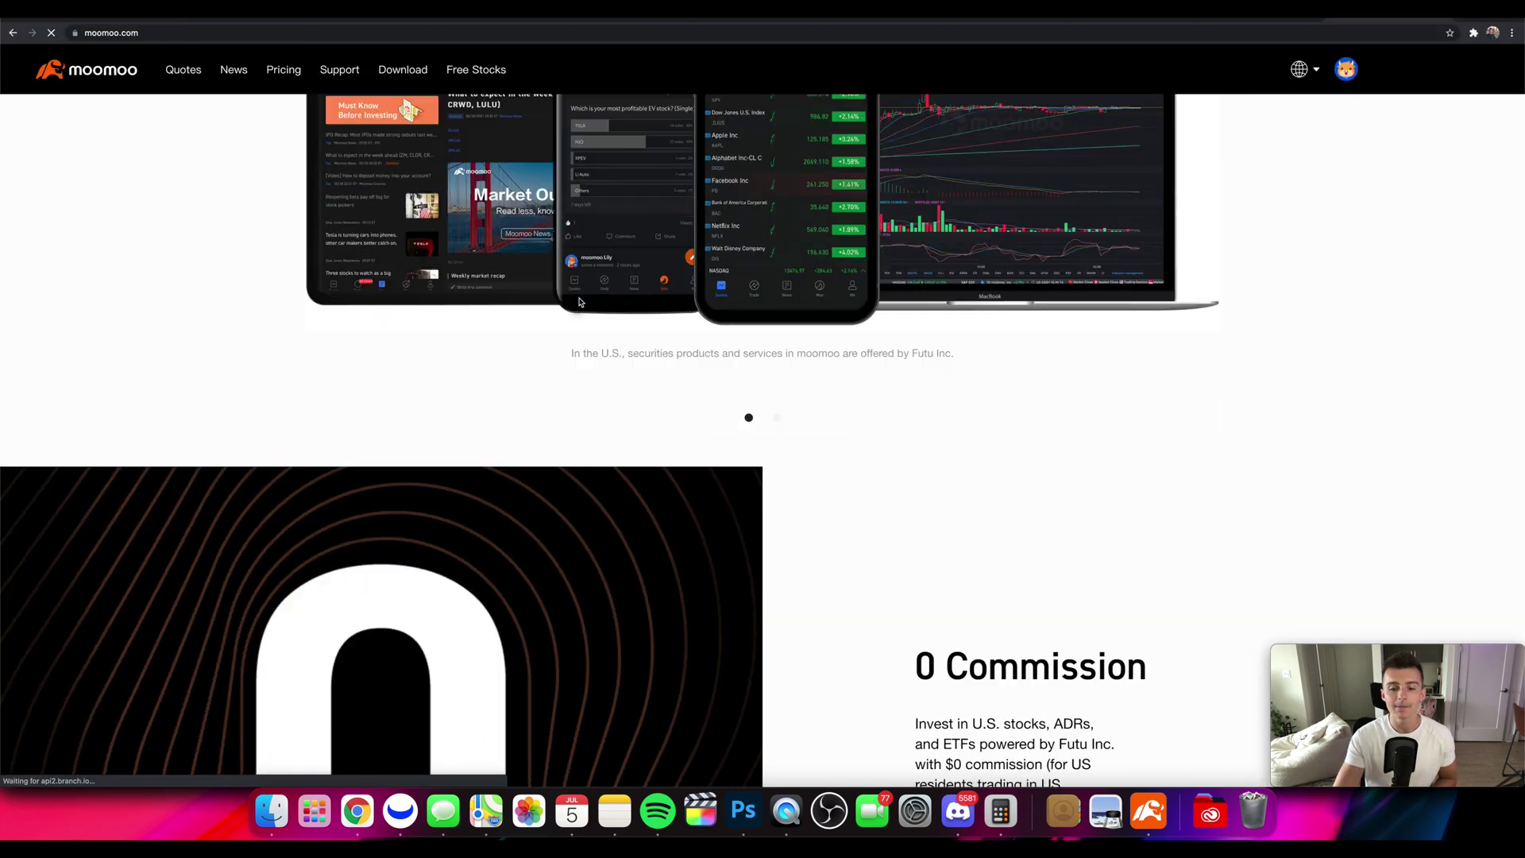
{"action": "scroll", "coordinate": [579, 299], "scroll_direction": "up", "scroll_amount": 6}
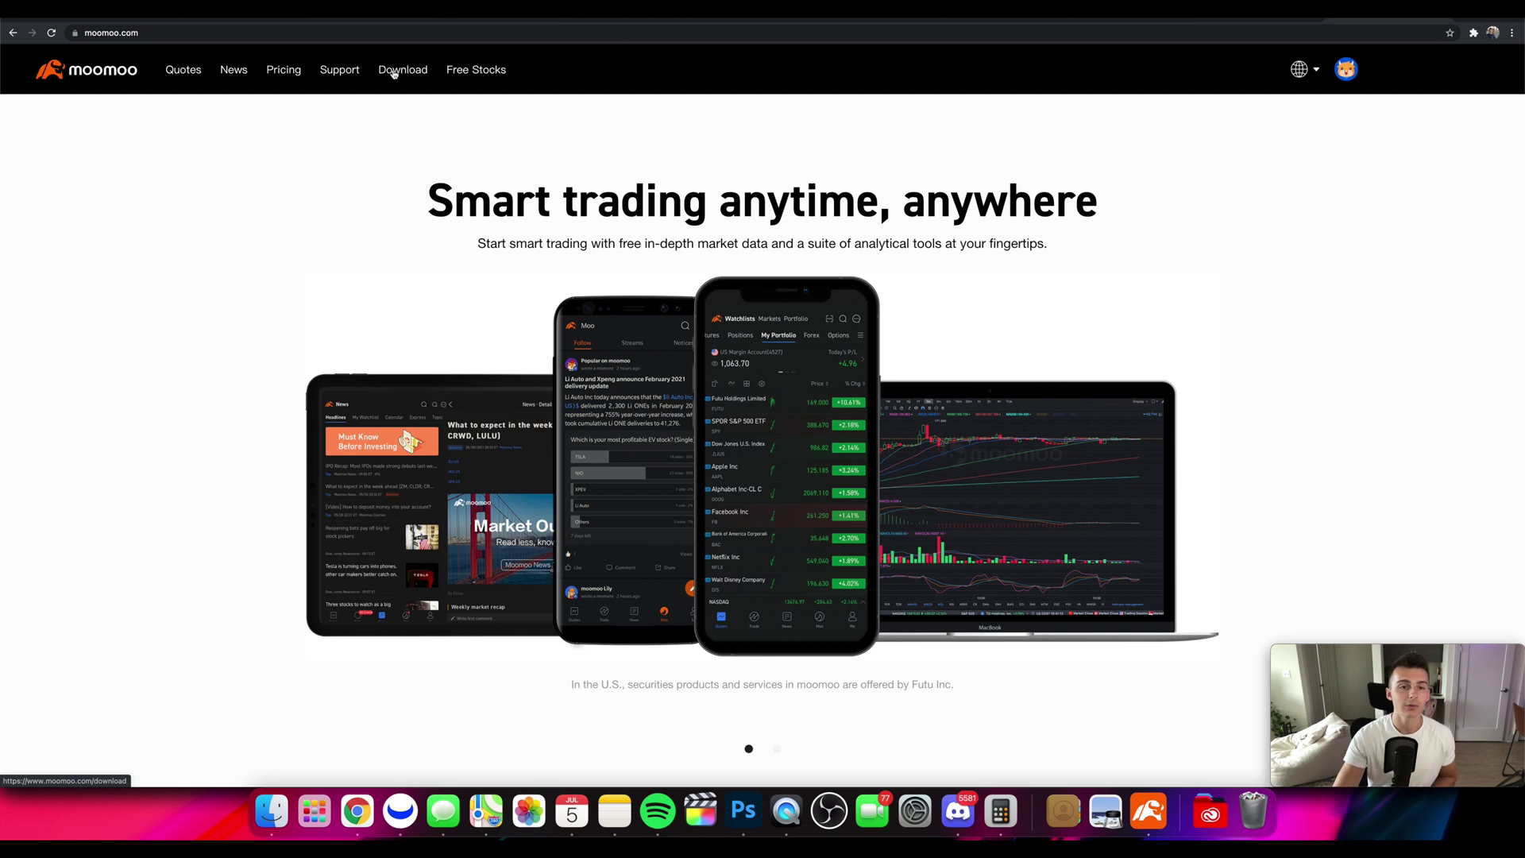
{"action": "left_click", "coordinate": [394, 71]}
Look over the download options, then switch to the moomoo desktop app.
{"action": "scroll", "coordinate": [861, 518], "scroll_direction": "down", "scroll_amount": 5}
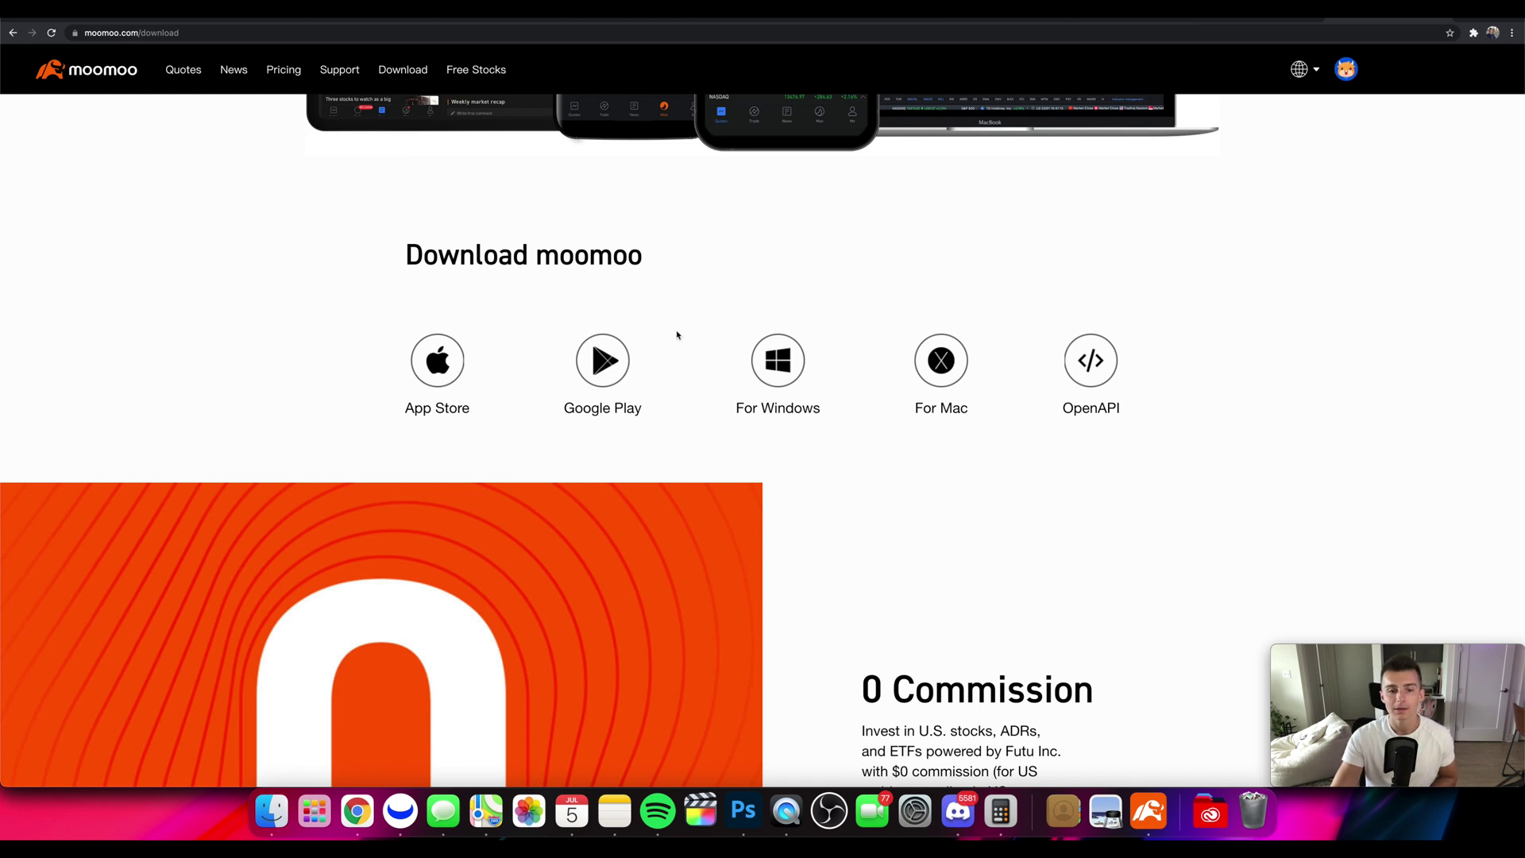
{"action": "scroll", "coordinate": [730, 409], "scroll_direction": "up", "scroll_amount": 2}
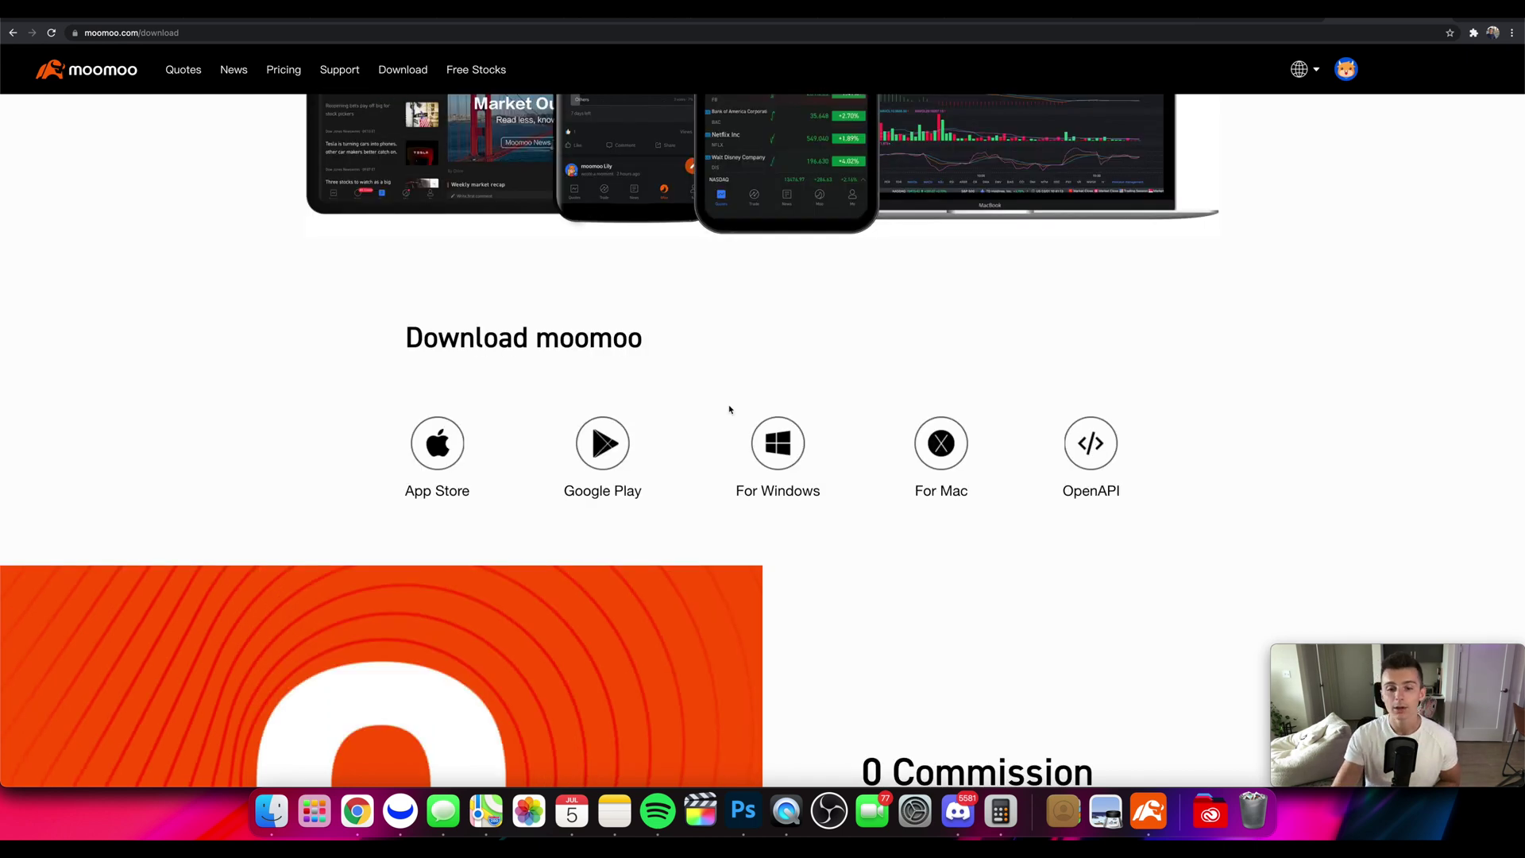
{"action": "scroll", "coordinate": [922, 482], "scroll_direction": "up", "scroll_amount": 6}
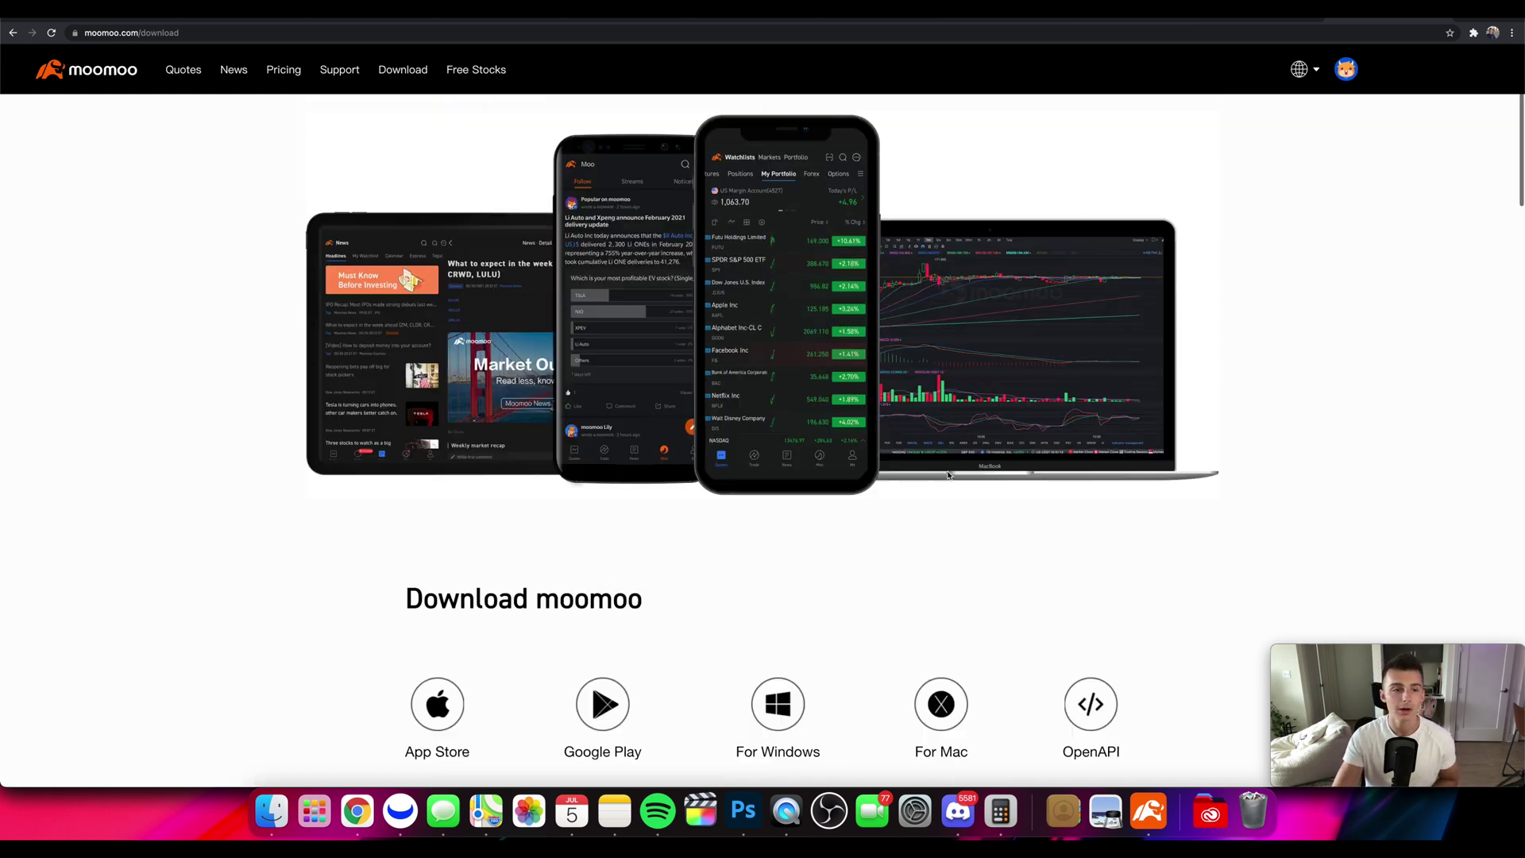
{"action": "scroll", "coordinate": [948, 475], "scroll_direction": "up", "scroll_amount": 2}
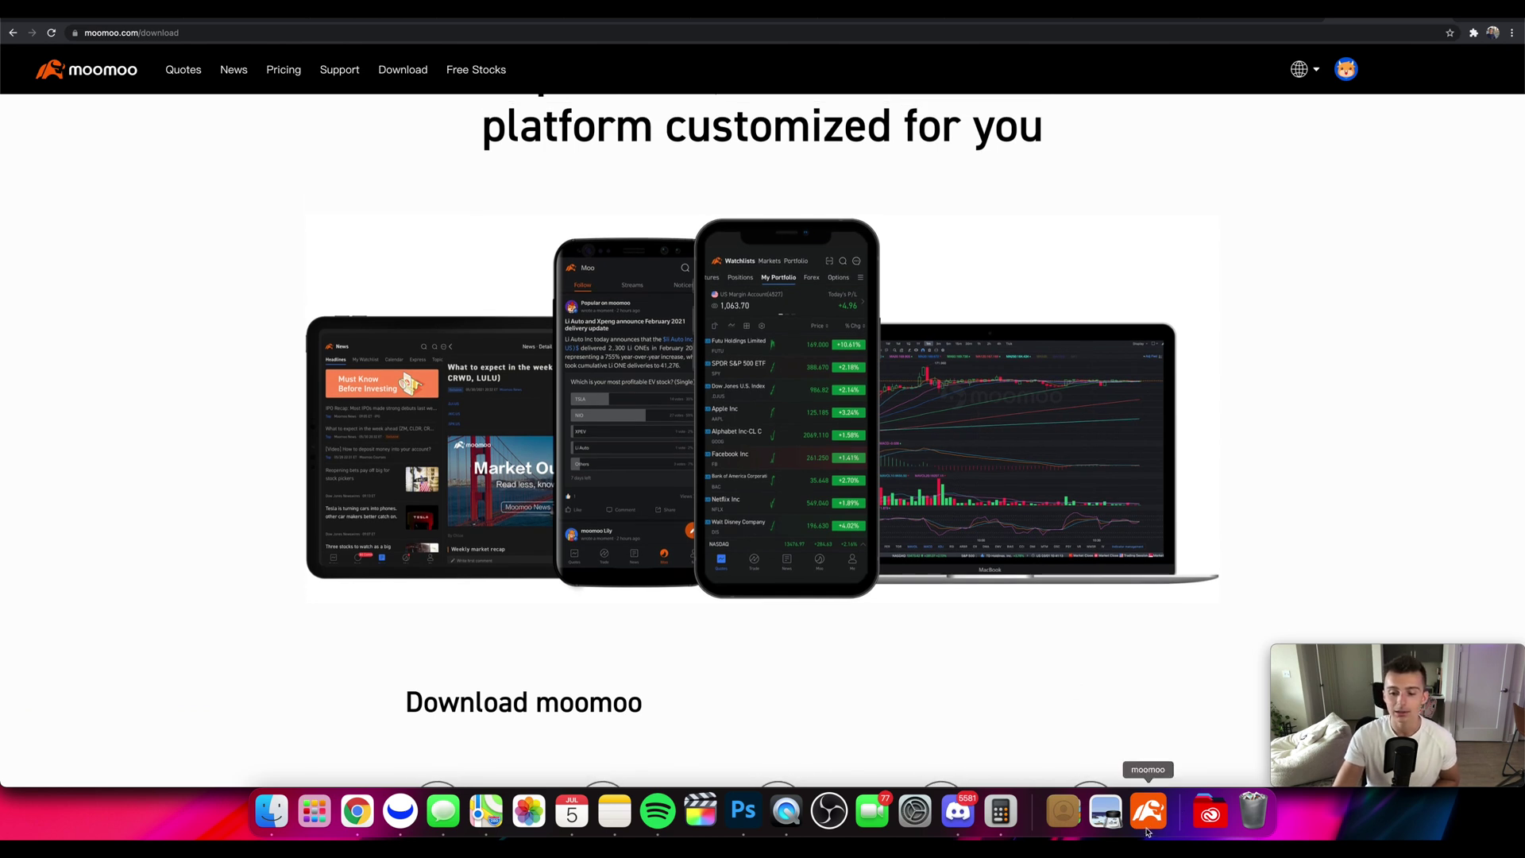
{"action": "left_click", "coordinate": [1152, 819]}
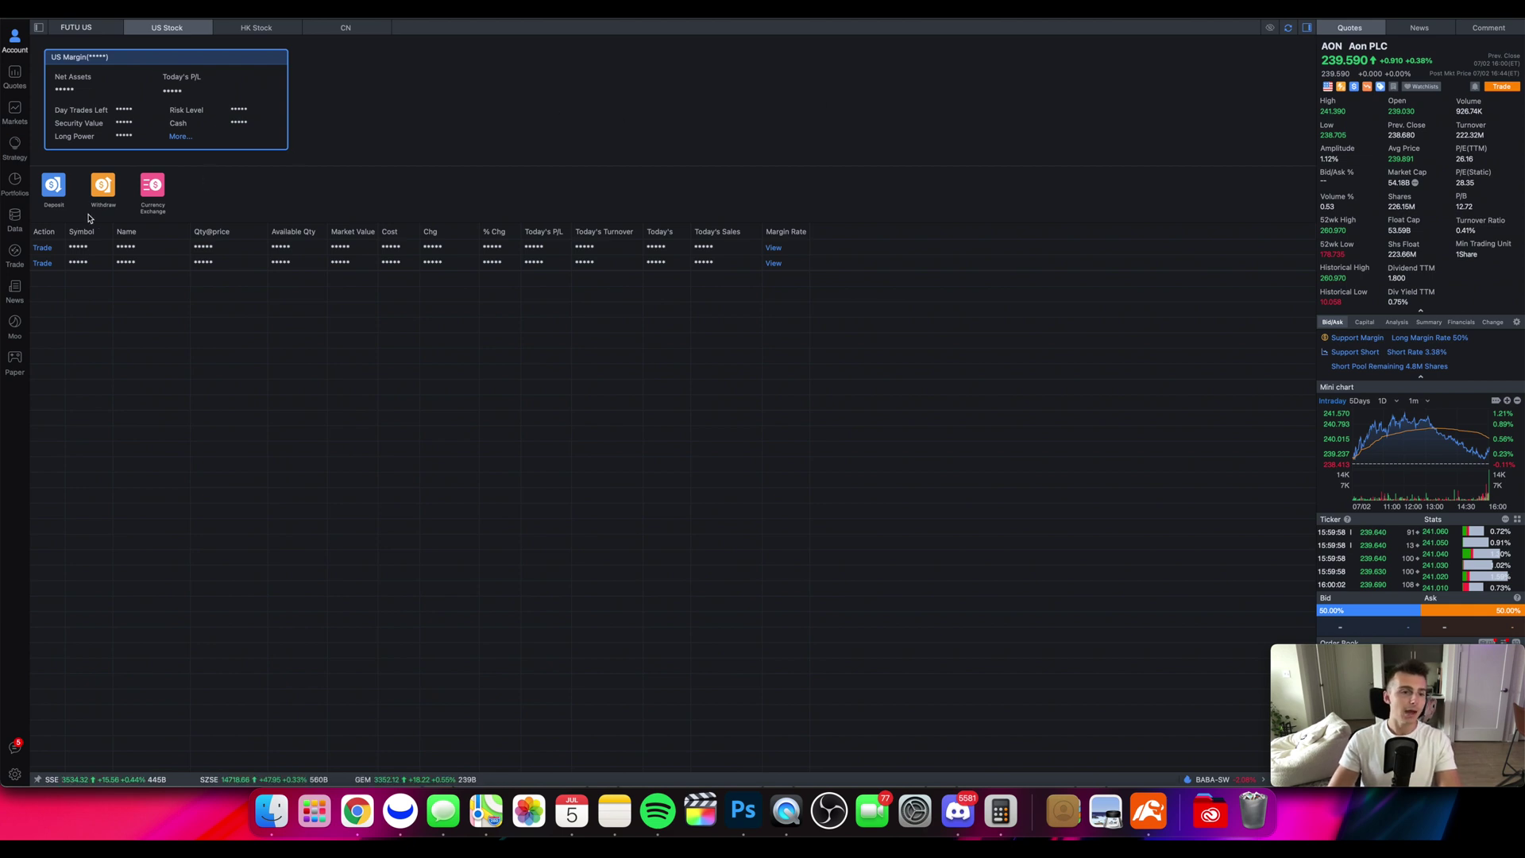
{"action": "left_click", "coordinate": [64, 189]}
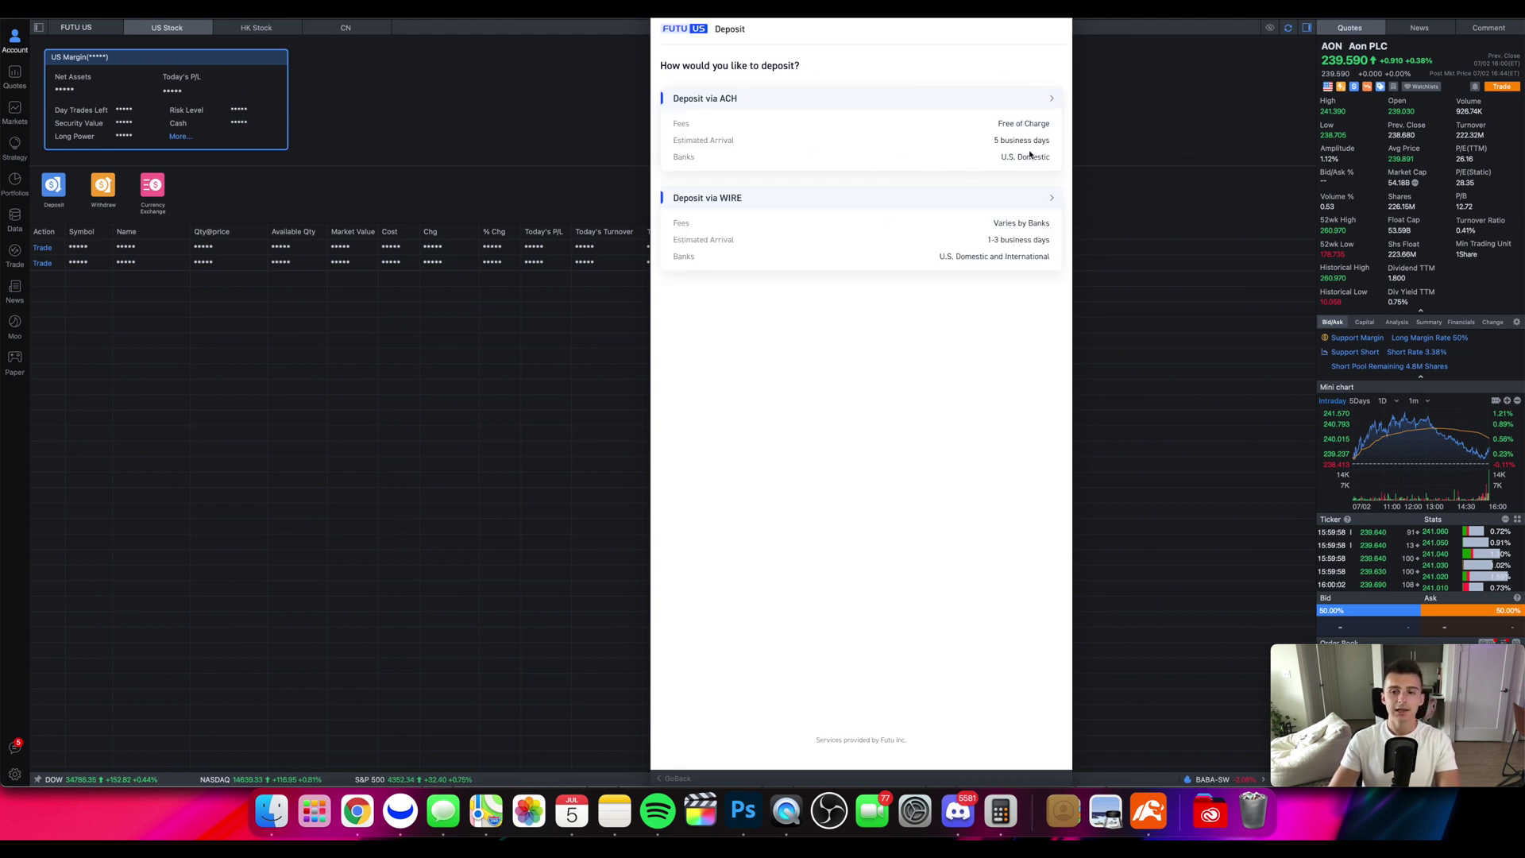
{"action": "left_click_drag", "start_coordinate": [993, 144], "coordinate": [1064, 140]}
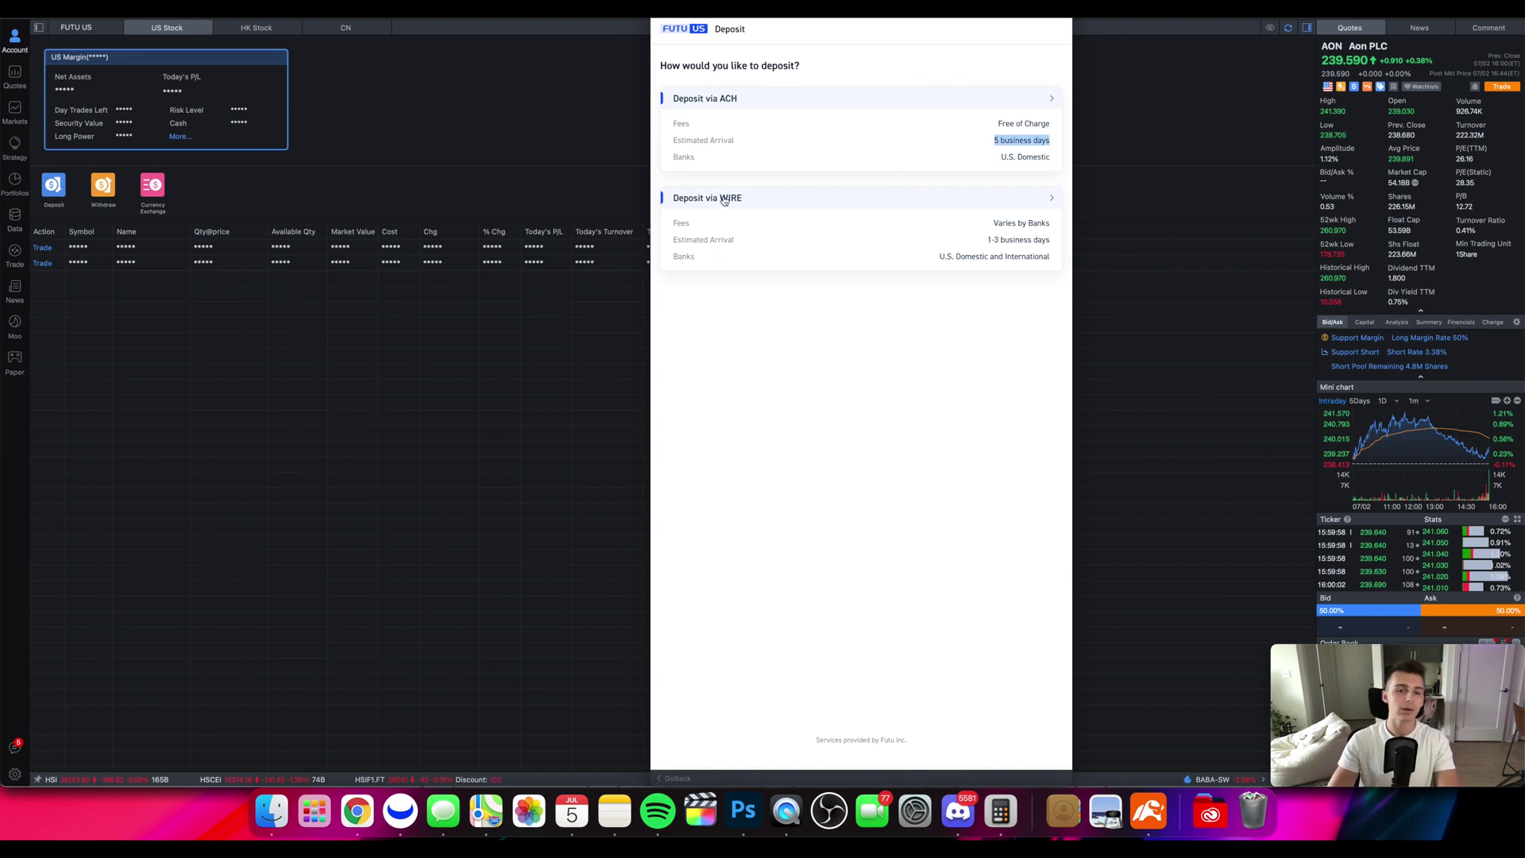
{"action": "key", "text": "Escape"}
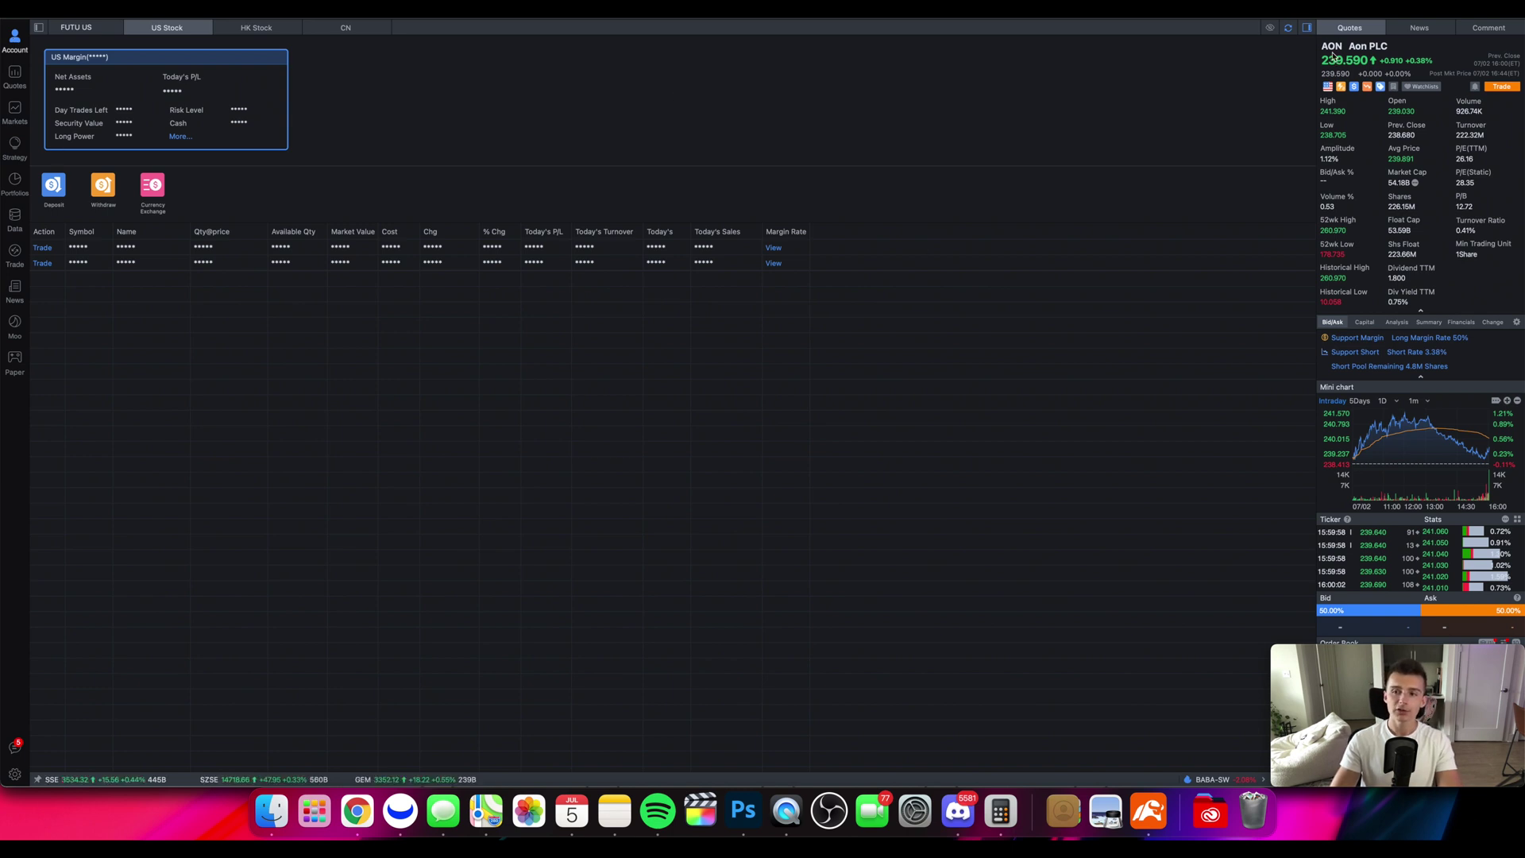
Open Aon's quote view and check its News and Comment tabs before returning to quote details.
{"action": "left_click", "coordinate": [1445, 54]}
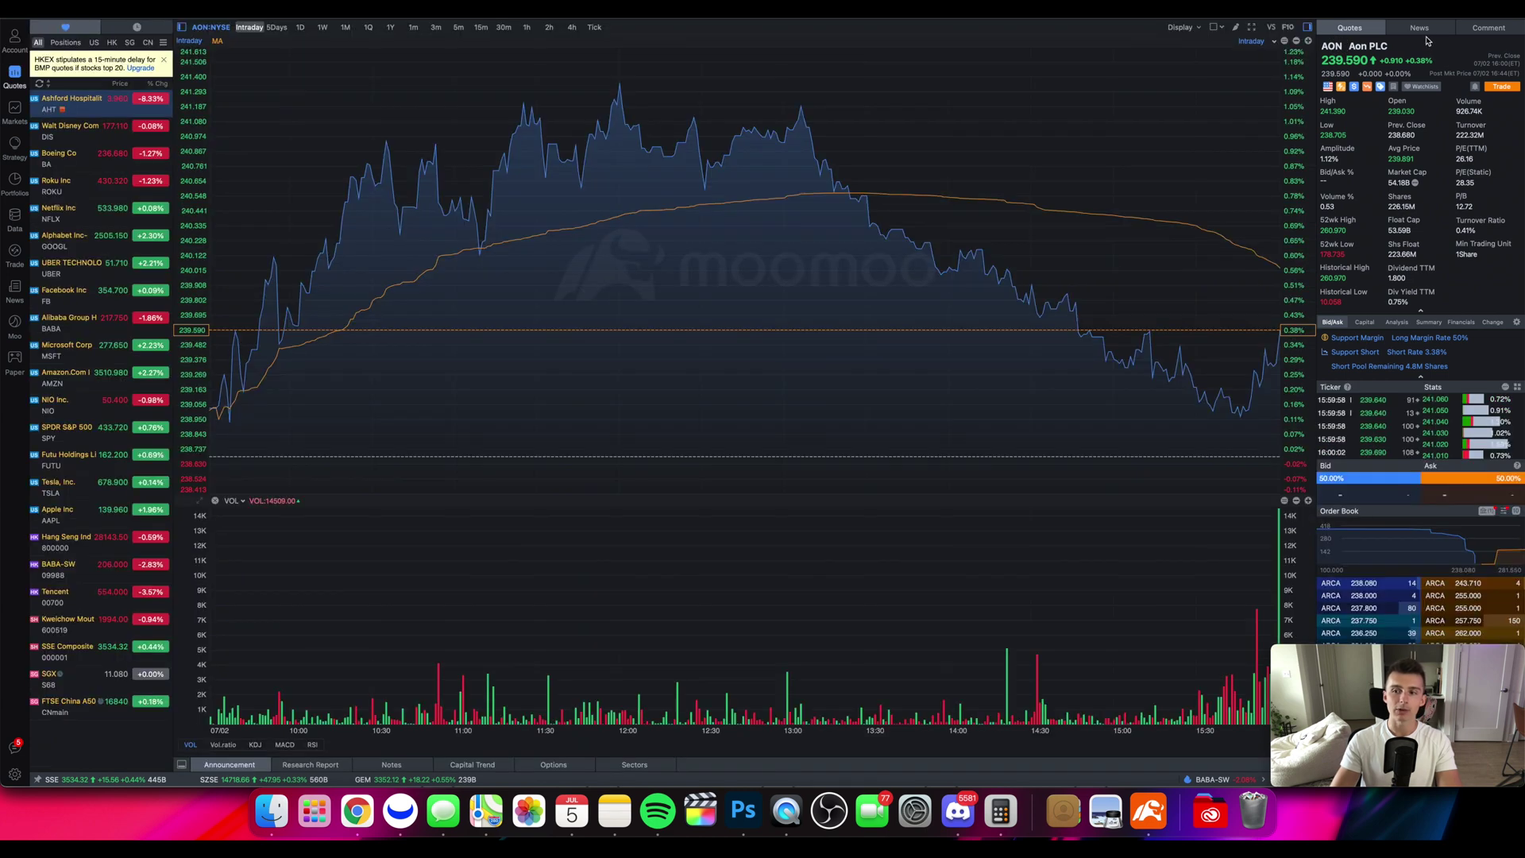
{"action": "left_click", "coordinate": [1421, 29]}
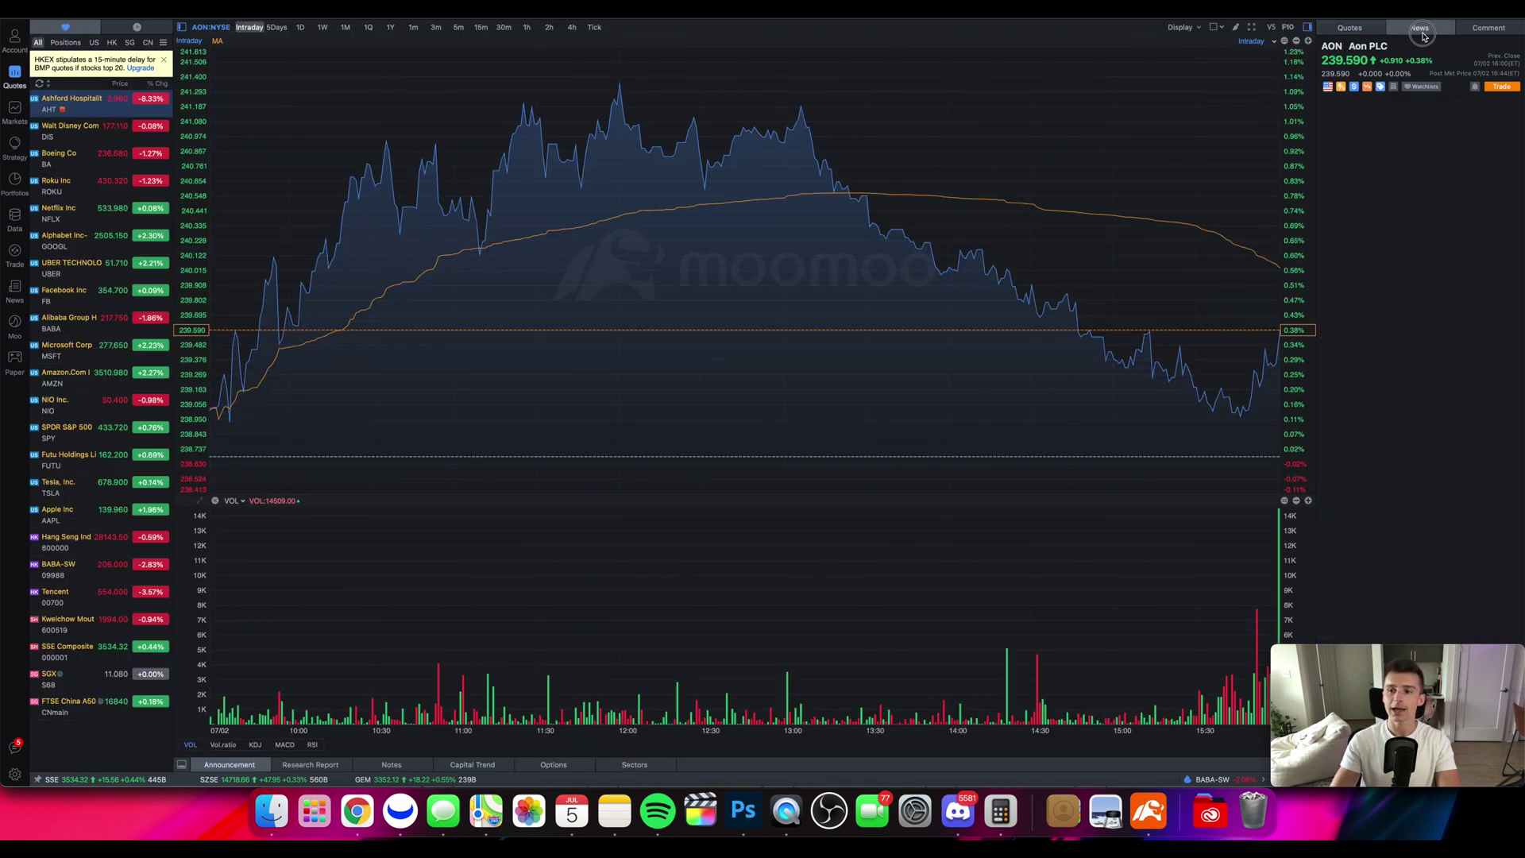
{"action": "left_click", "coordinate": [1489, 28]}
{"action": "left_click", "coordinate": [1350, 28]}
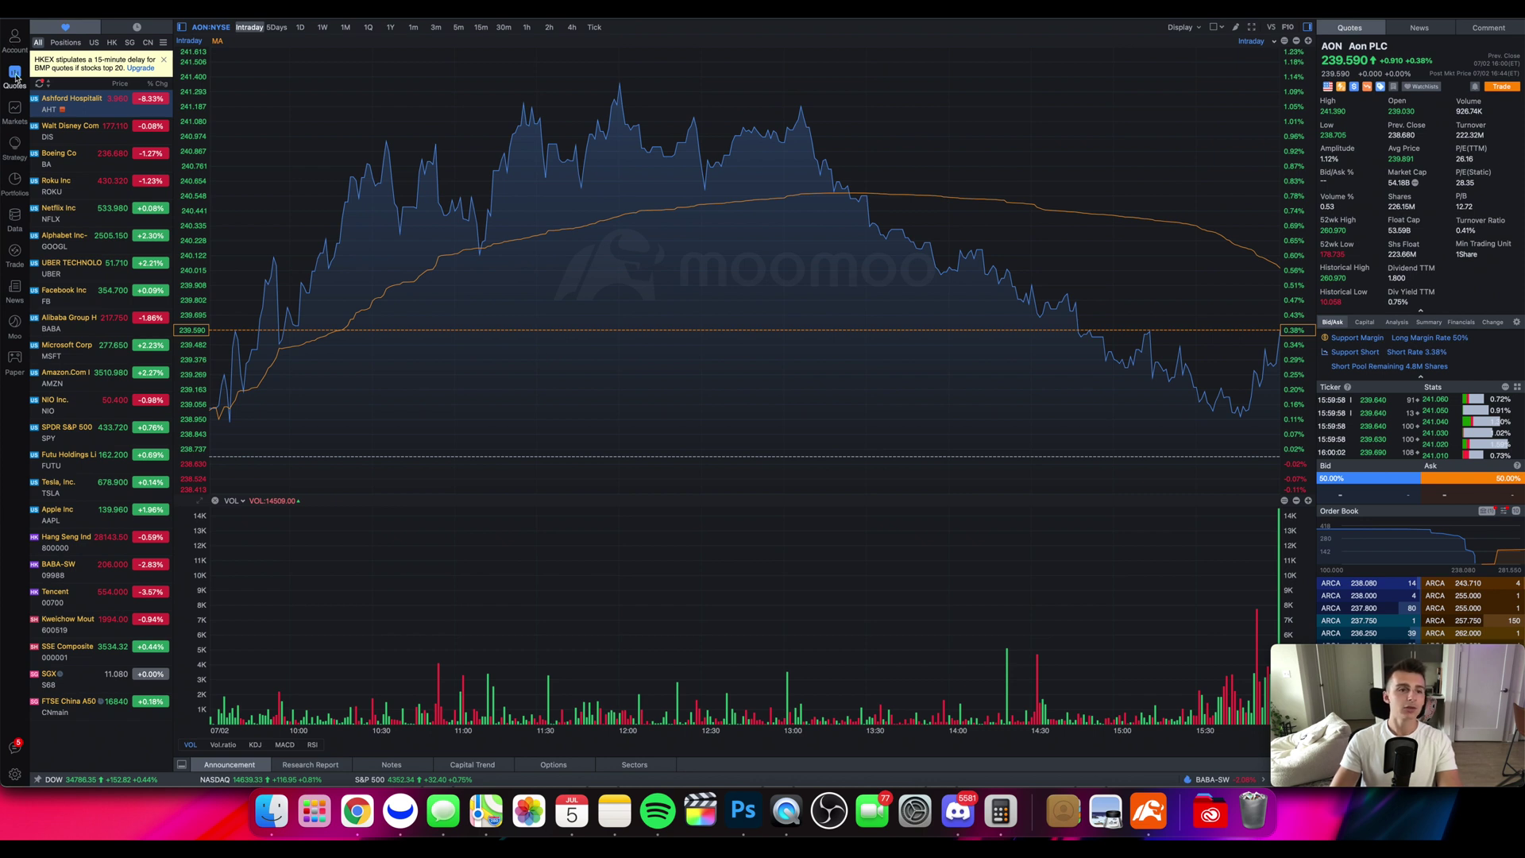
Pop over to Account and back to Quotes, then dismiss the HKEX quote delay notice.
{"action": "left_click", "coordinate": [14, 38]}
{"action": "left_click", "coordinate": [14, 75]}
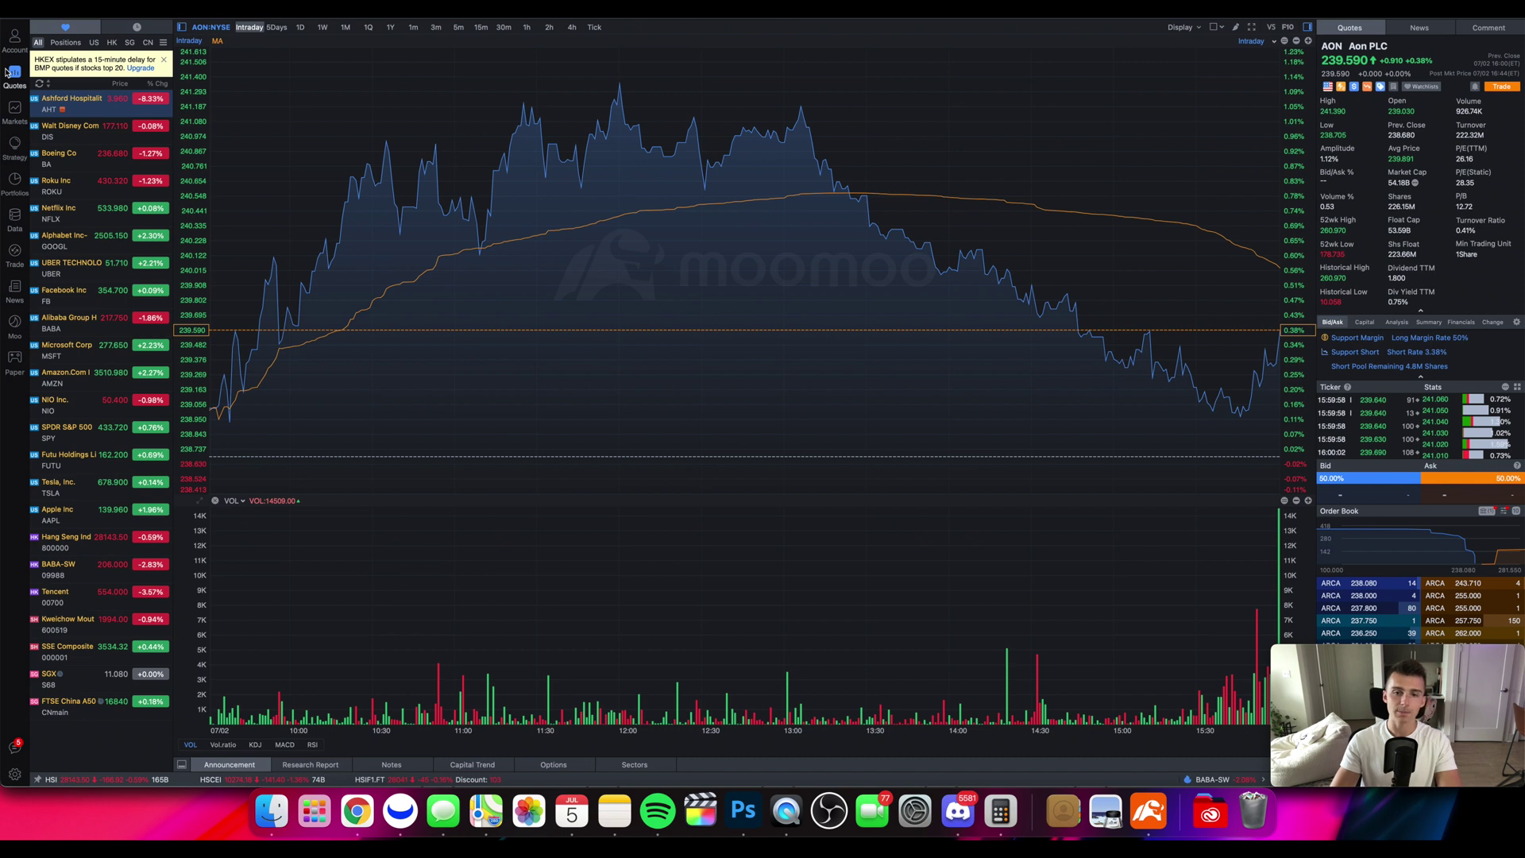
{"action": "left_click", "coordinate": [164, 61]}
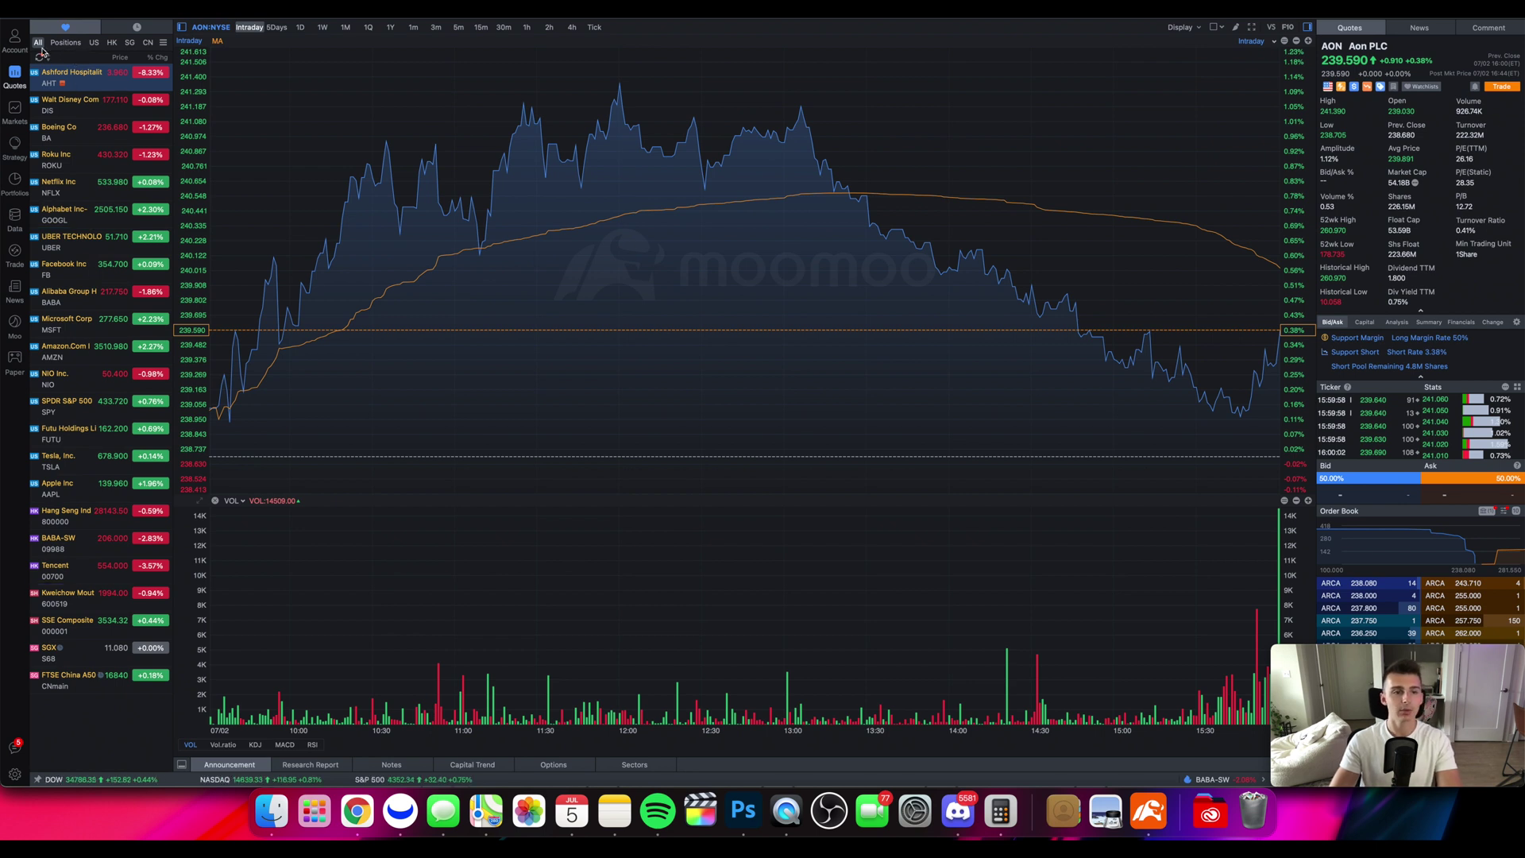
Filter the watchlist by US and Positions, return to All, and zoom the chart.
{"action": "left_click", "coordinate": [94, 43]}
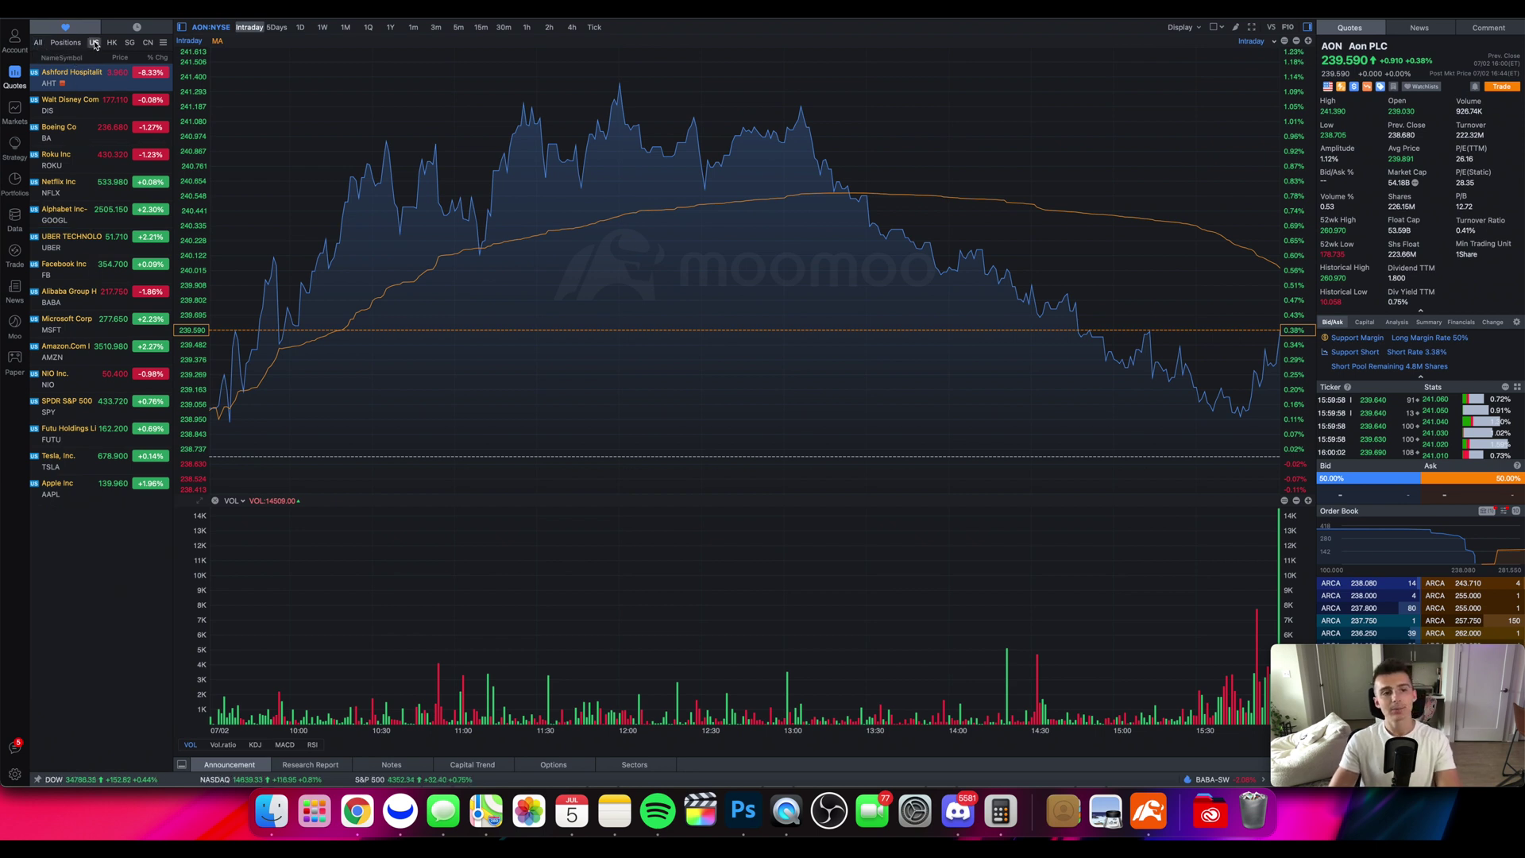
{"action": "left_click", "coordinate": [63, 43]}
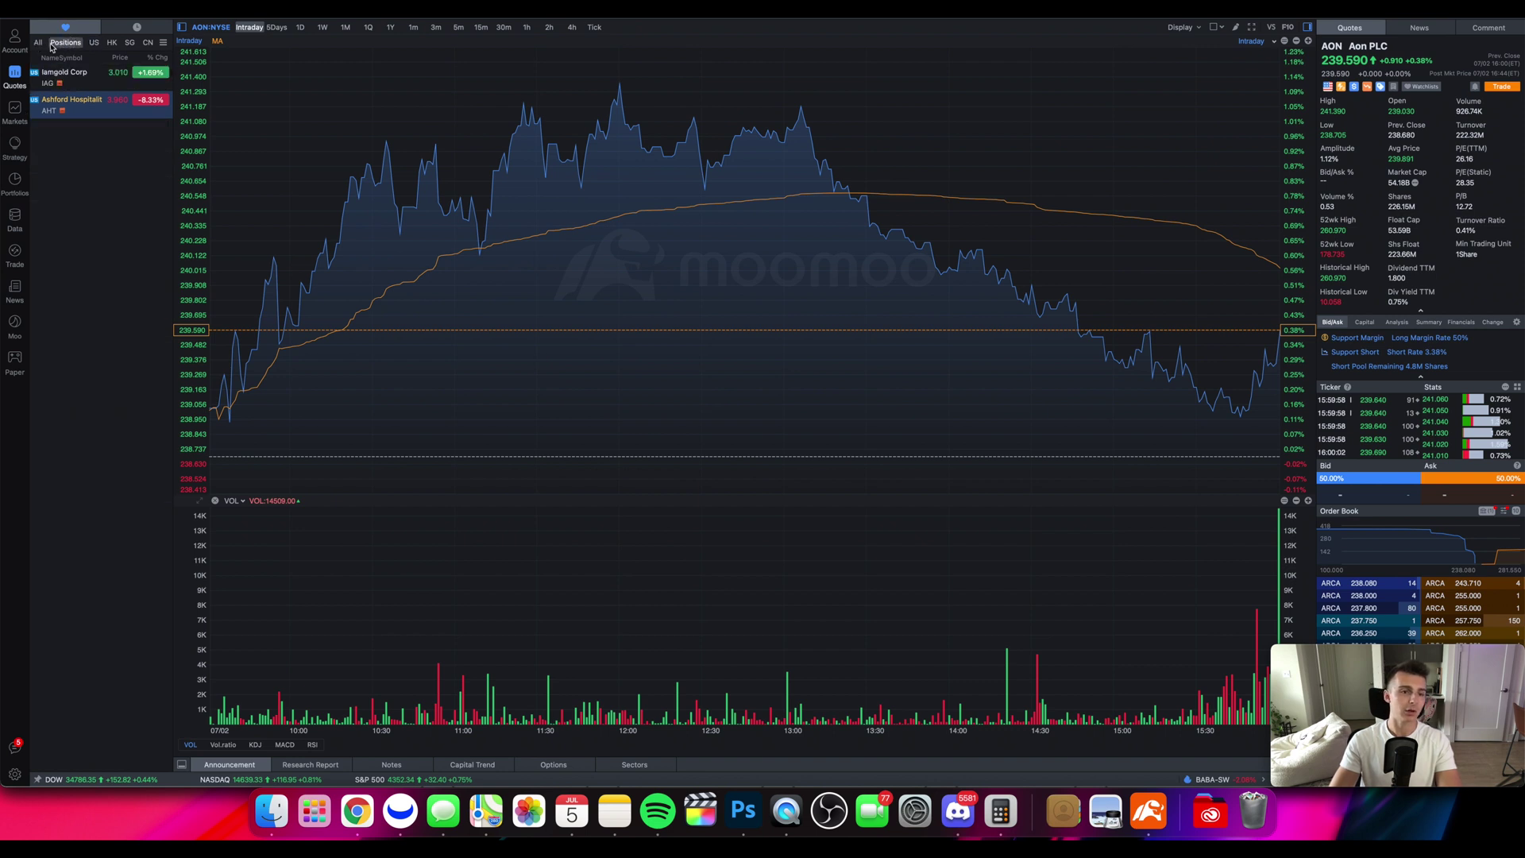
{"action": "left_click", "coordinate": [38, 43]}
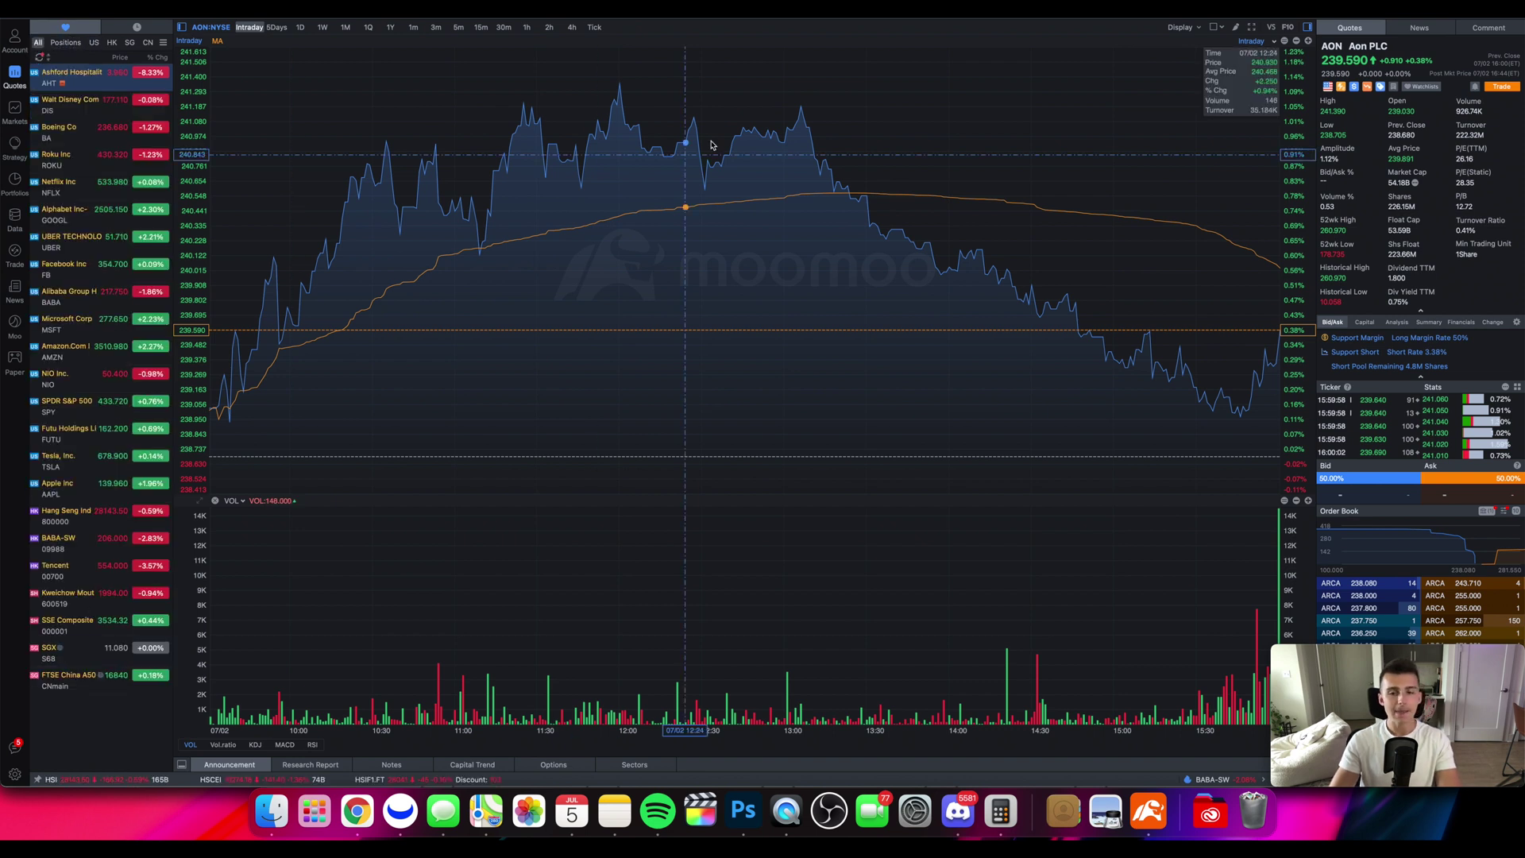
{"action": "scroll", "coordinate": [738, 232], "scroll_direction": "down", "scroll_amount": 5}
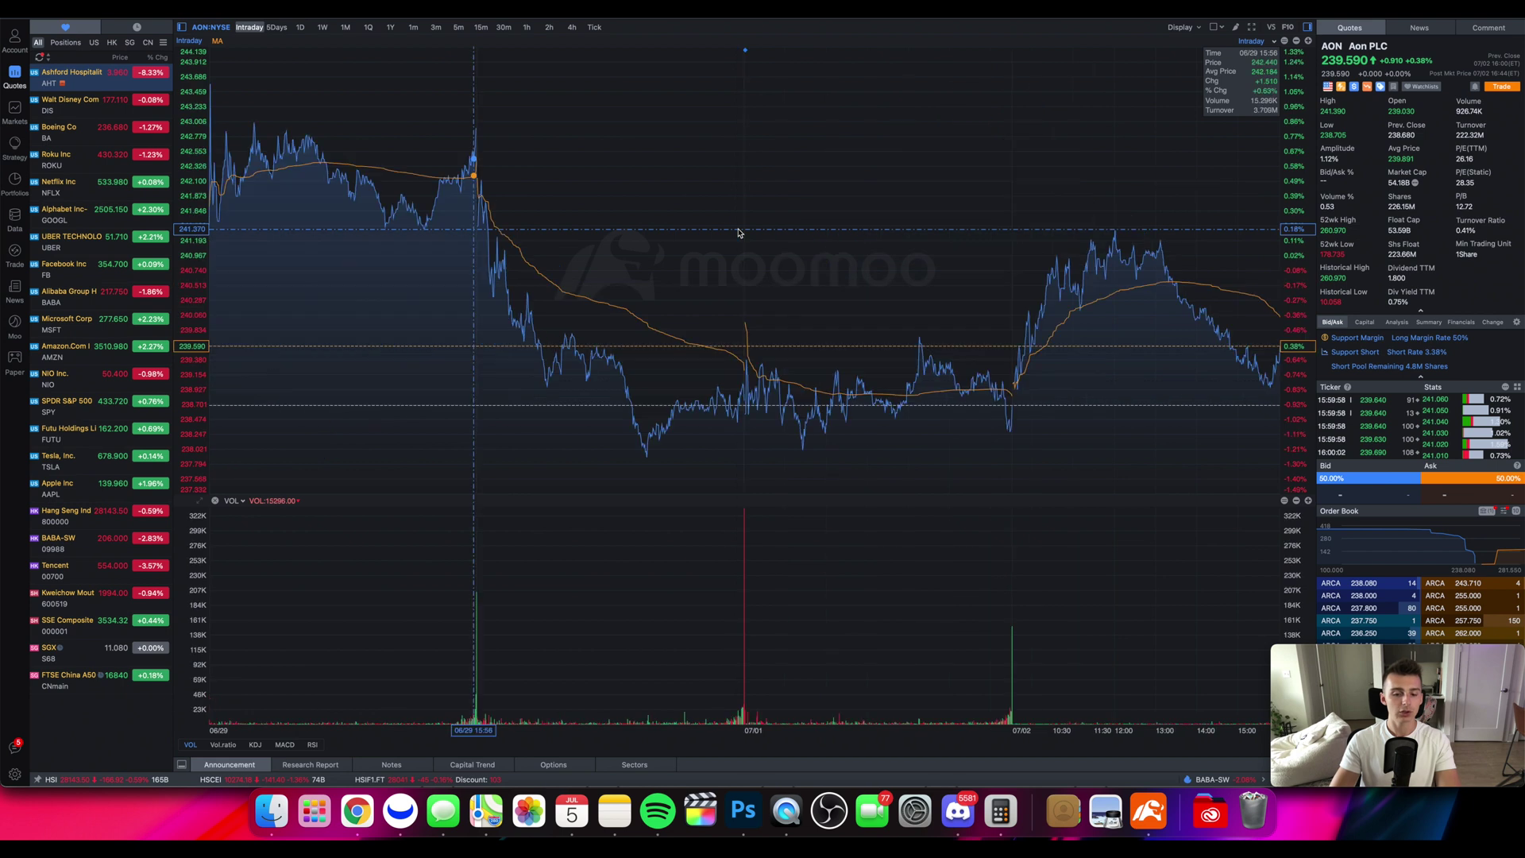
{"action": "scroll", "coordinate": [738, 232], "scroll_direction": "down", "scroll_amount": 3}
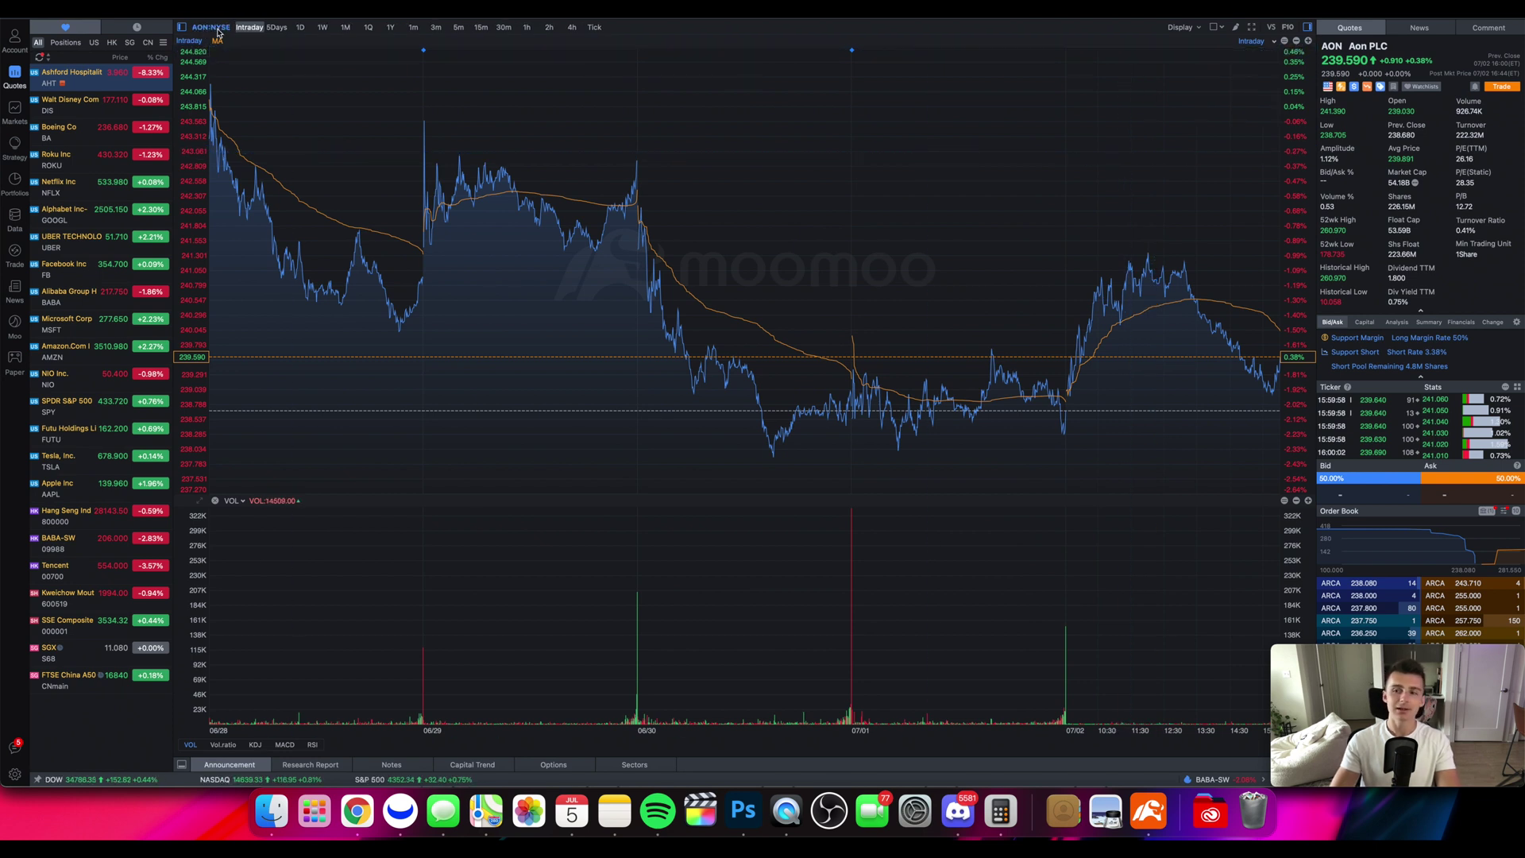
Chart Boeing, Roku and Netflix in turn, then bring up the Markets crypto list.
{"action": "left_click", "coordinate": [78, 134]}
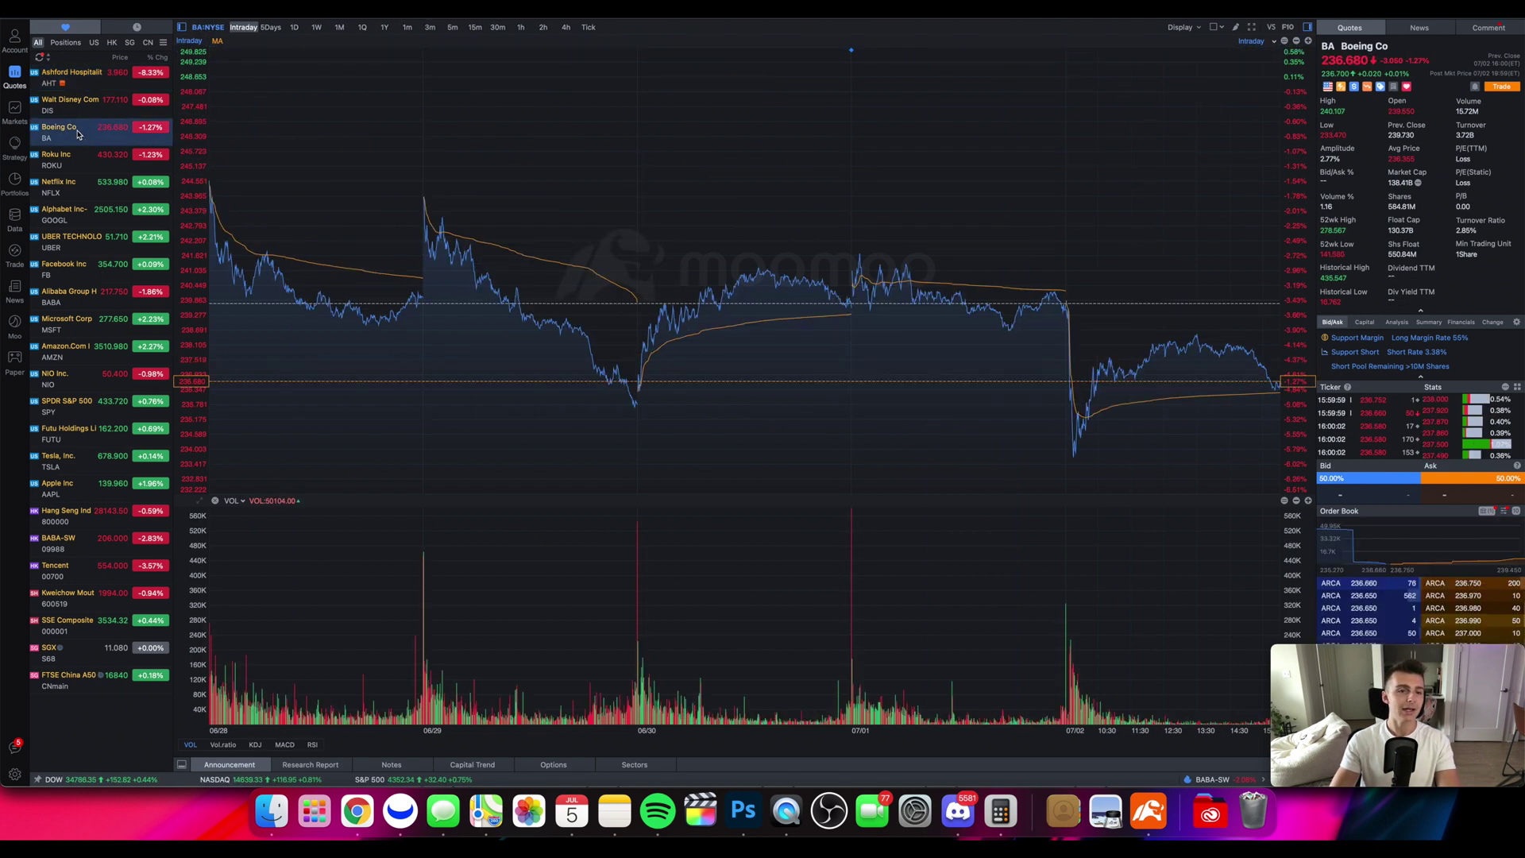
{"action": "left_click", "coordinate": [78, 167]}
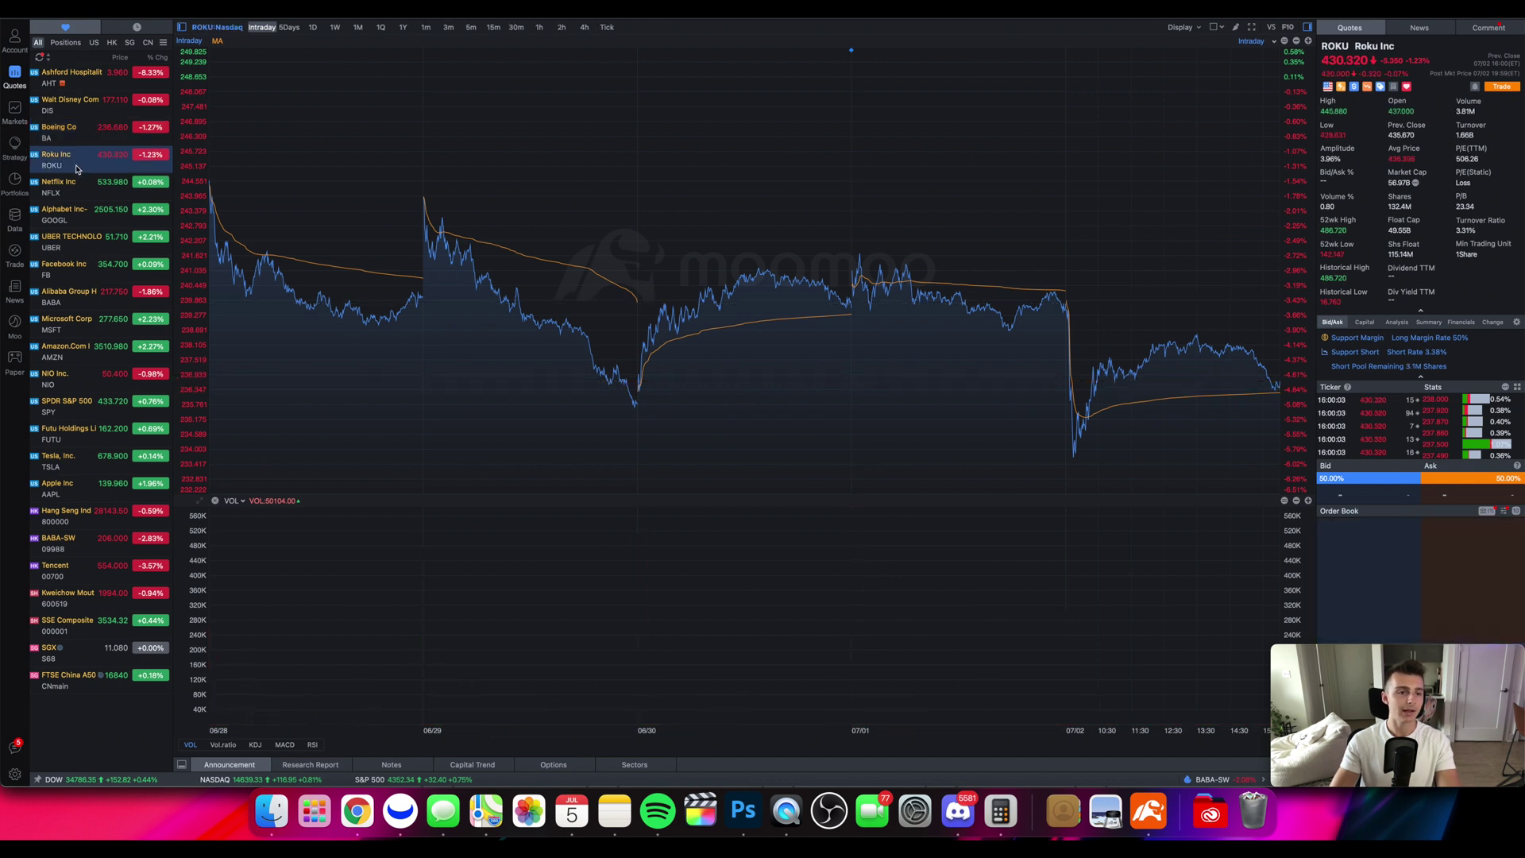
{"action": "left_click", "coordinate": [74, 186]}
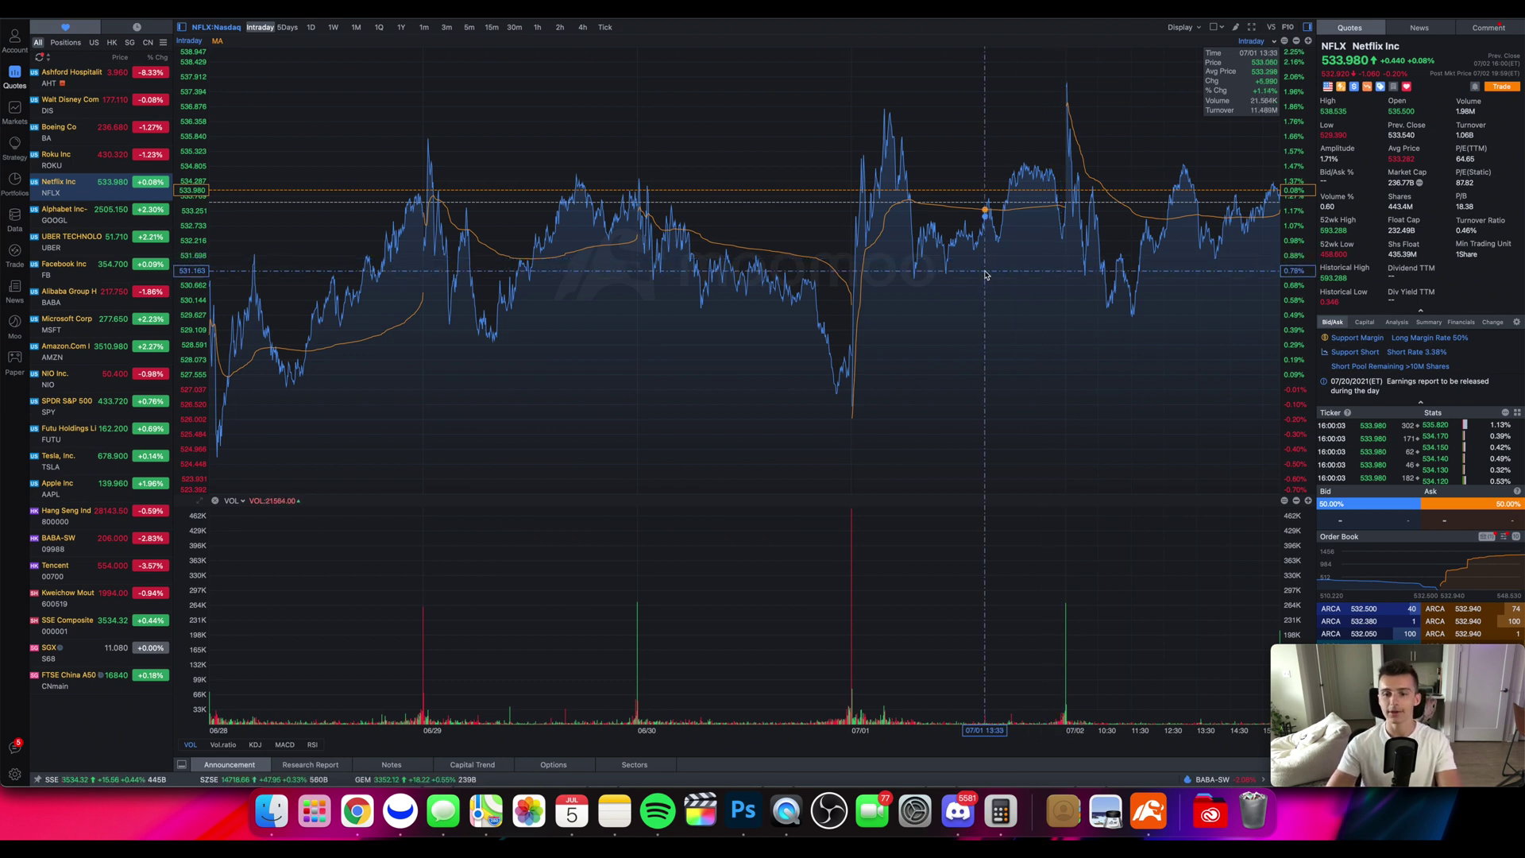
{"action": "left_click", "coordinate": [14, 111]}
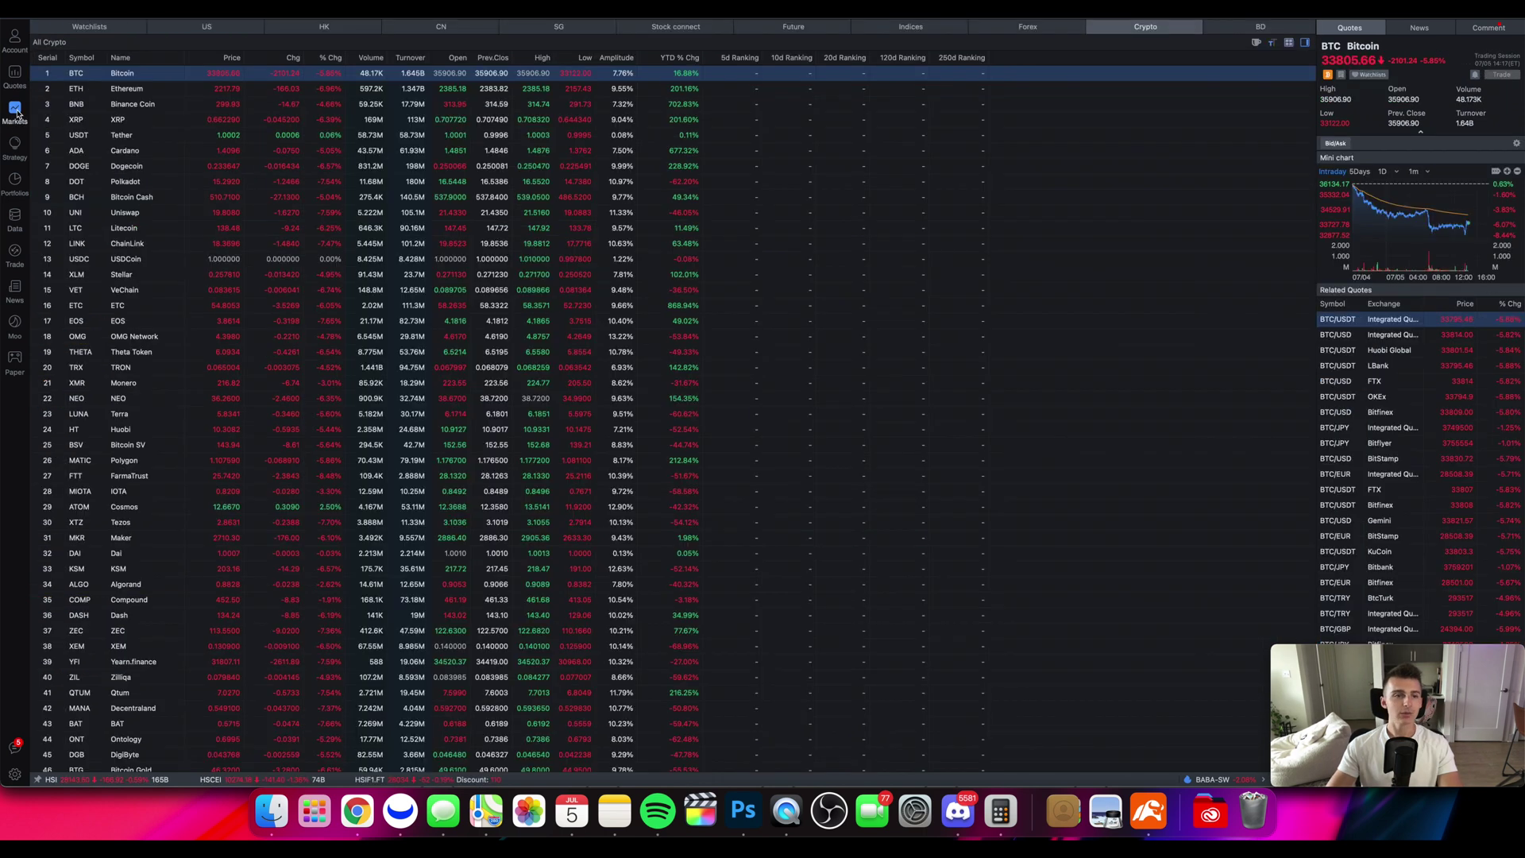
Open the US market's NASDAQ list, sort it by % Chg, then clear the sort.
{"action": "left_click", "coordinate": [89, 26]}
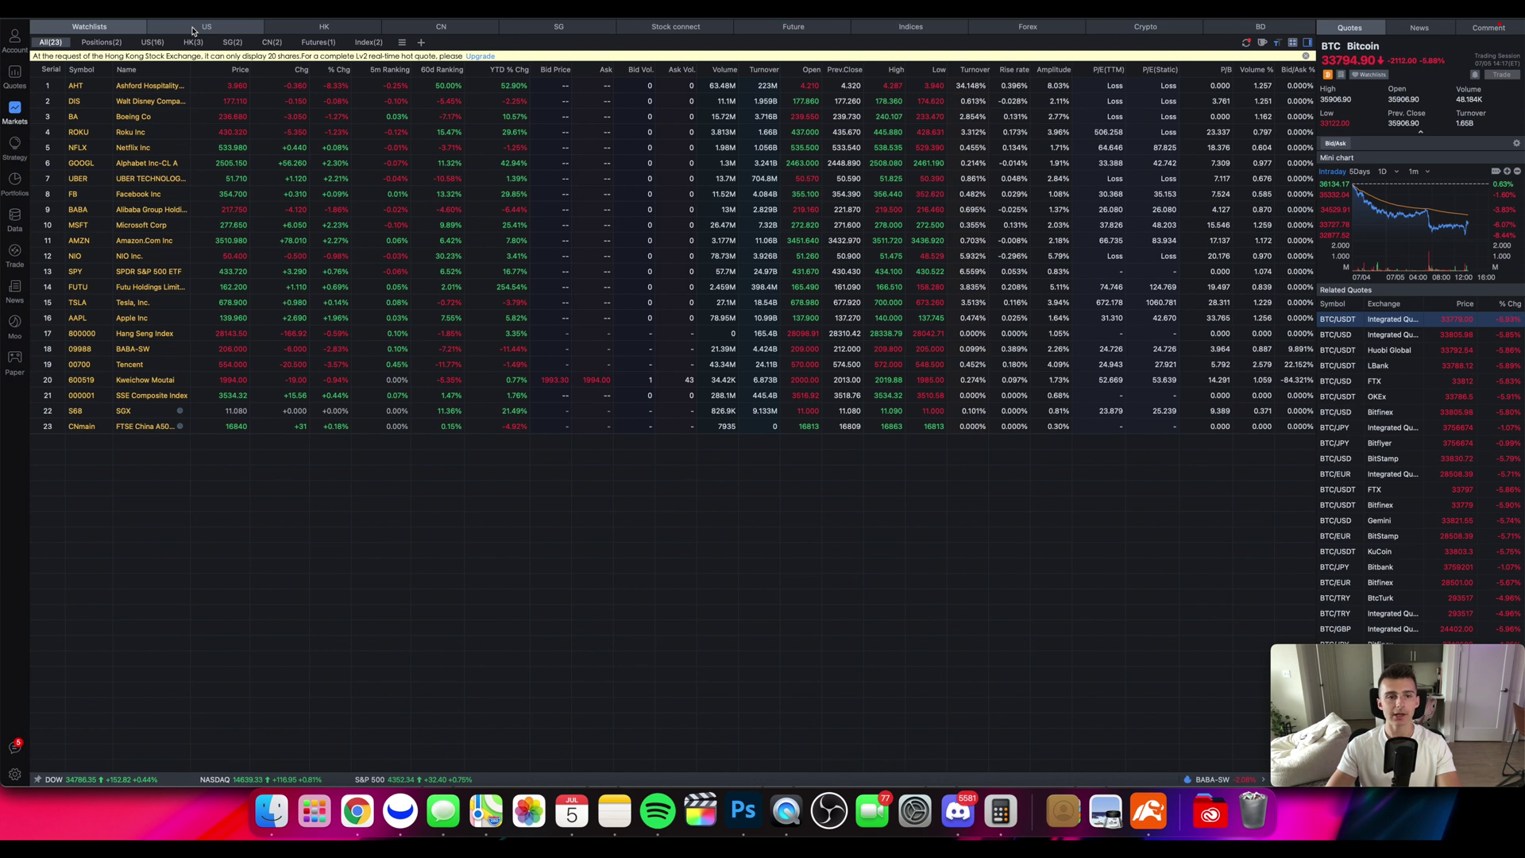
{"action": "left_click", "coordinate": [193, 30]}
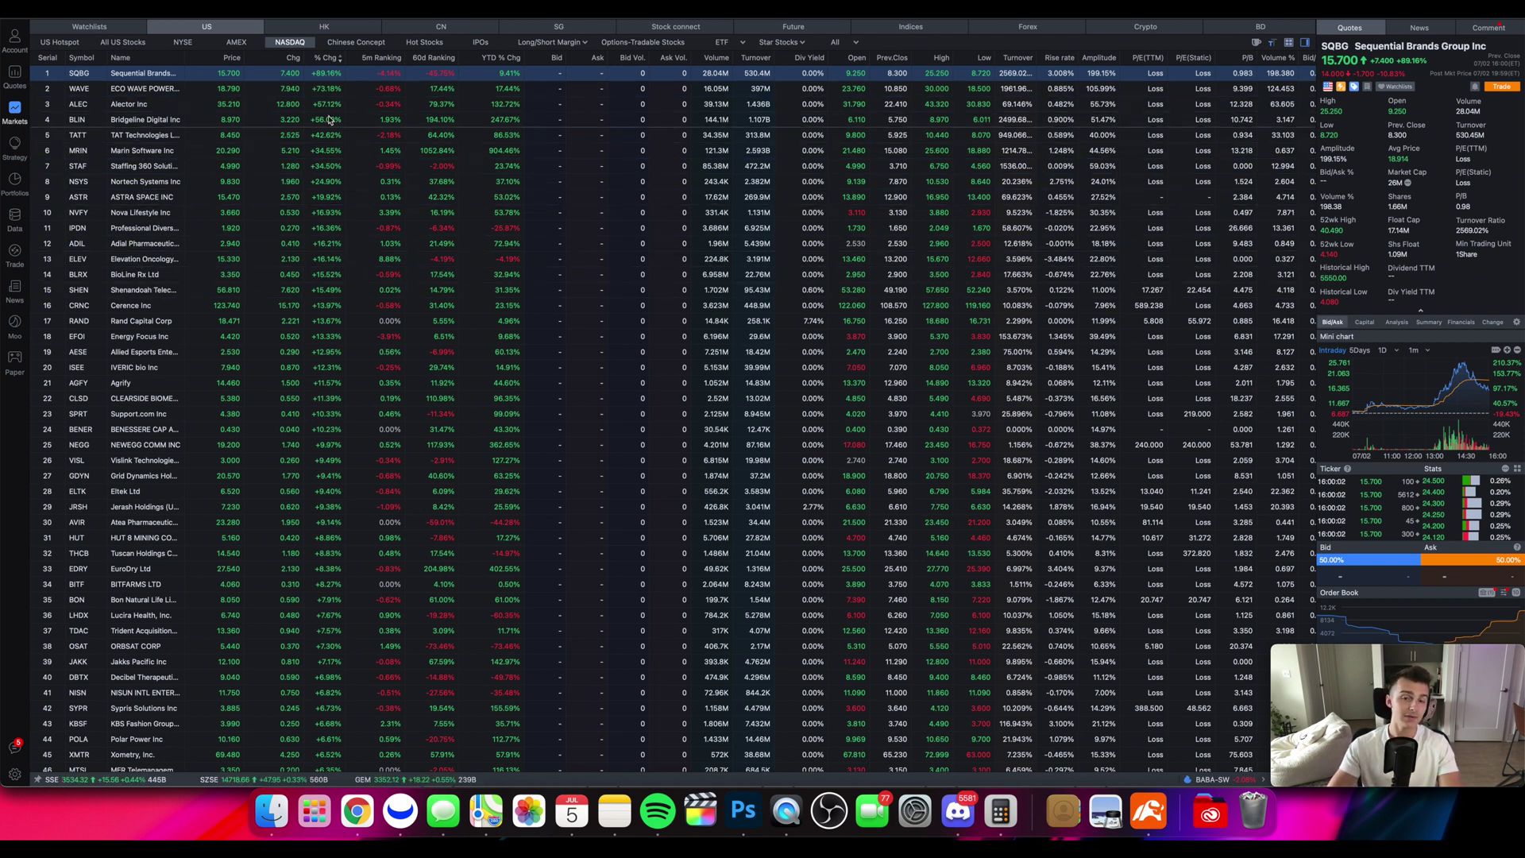
{"action": "left_click", "coordinate": [327, 60]}
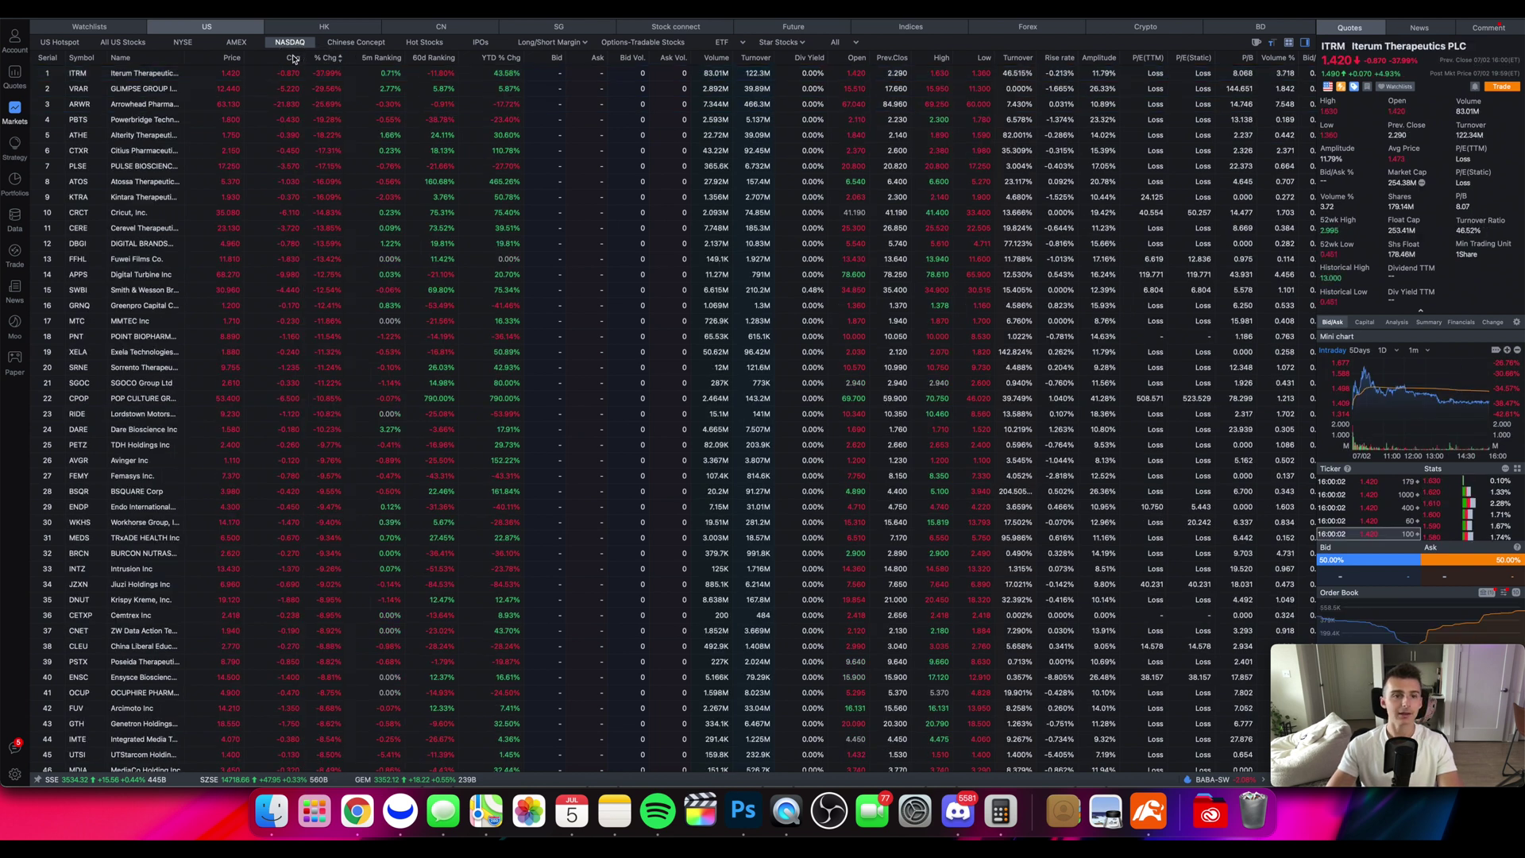
{"action": "left_click", "coordinate": [333, 59]}
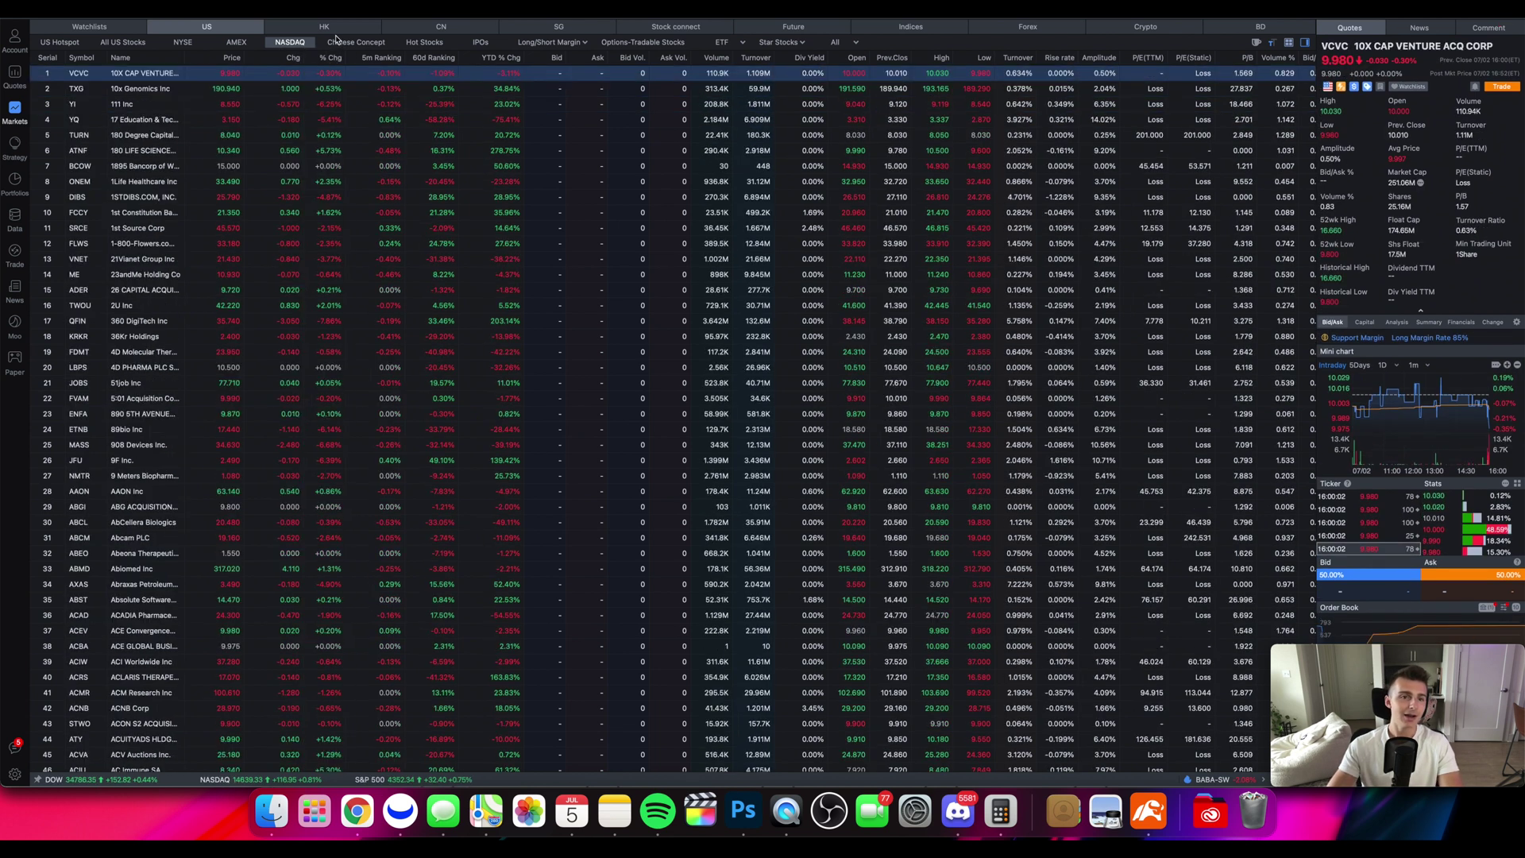
In US Hotspot, view the Pre-market, IPO and Hot Stocks rankings, then open All US Stocks.
{"action": "left_click", "coordinate": [55, 45]}
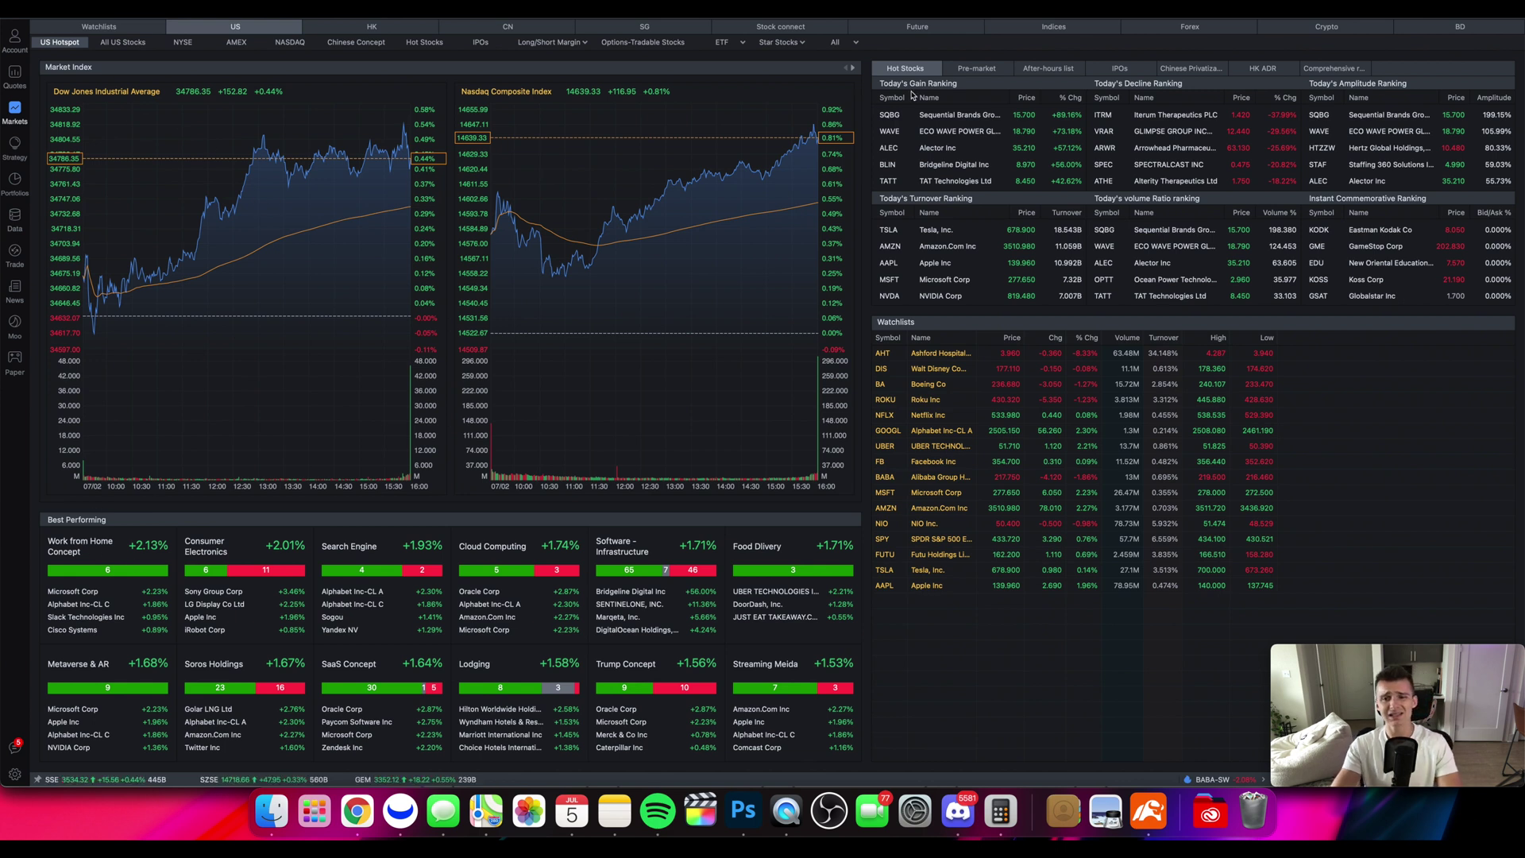
{"action": "left_click", "coordinate": [977, 68]}
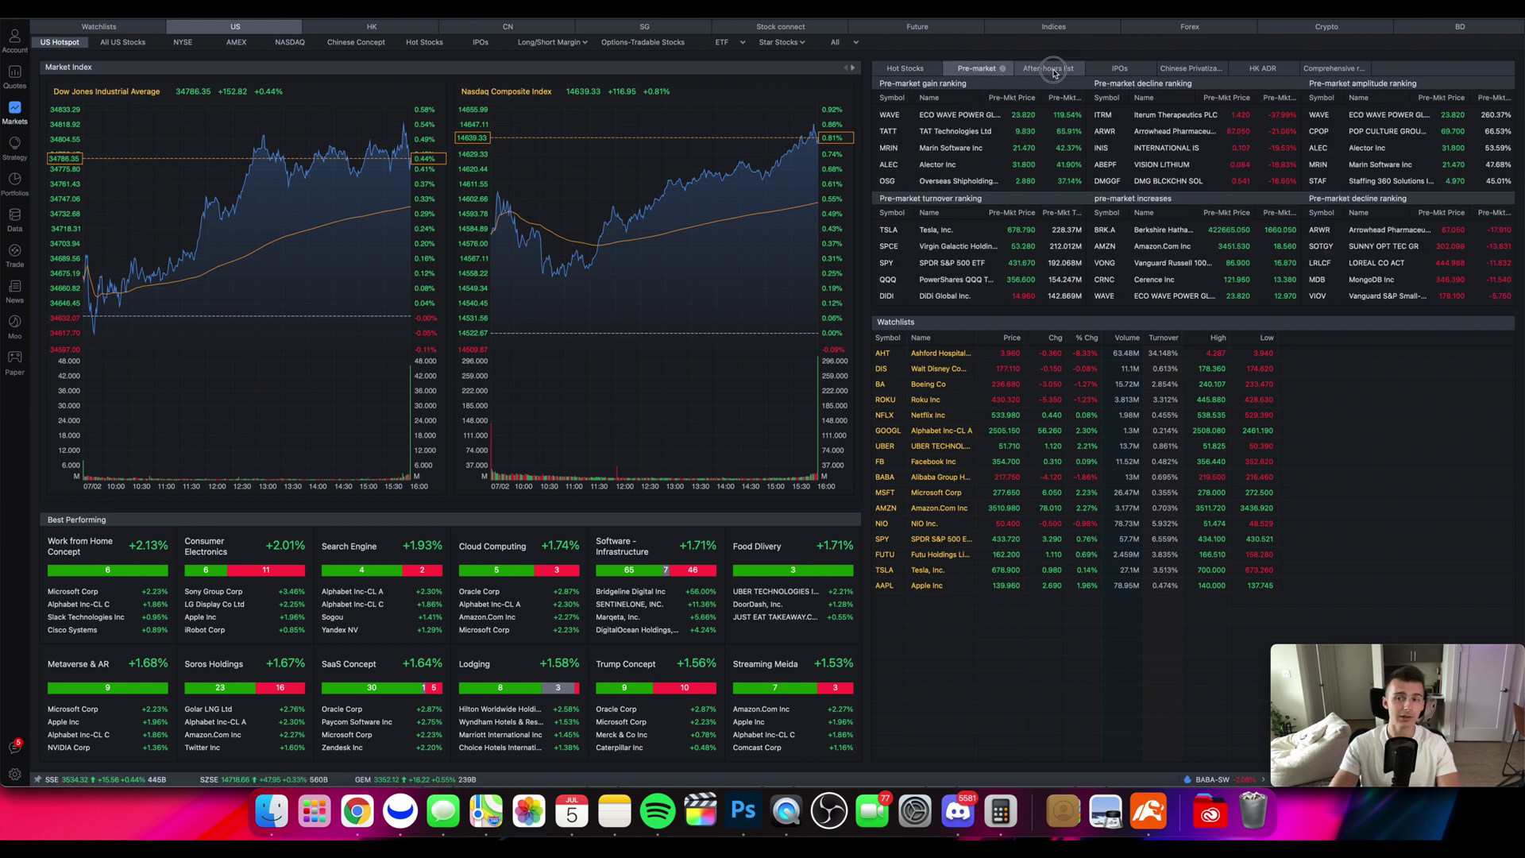
{"action": "left_click", "coordinate": [1051, 68]}
{"action": "left_click", "coordinate": [1120, 68]}
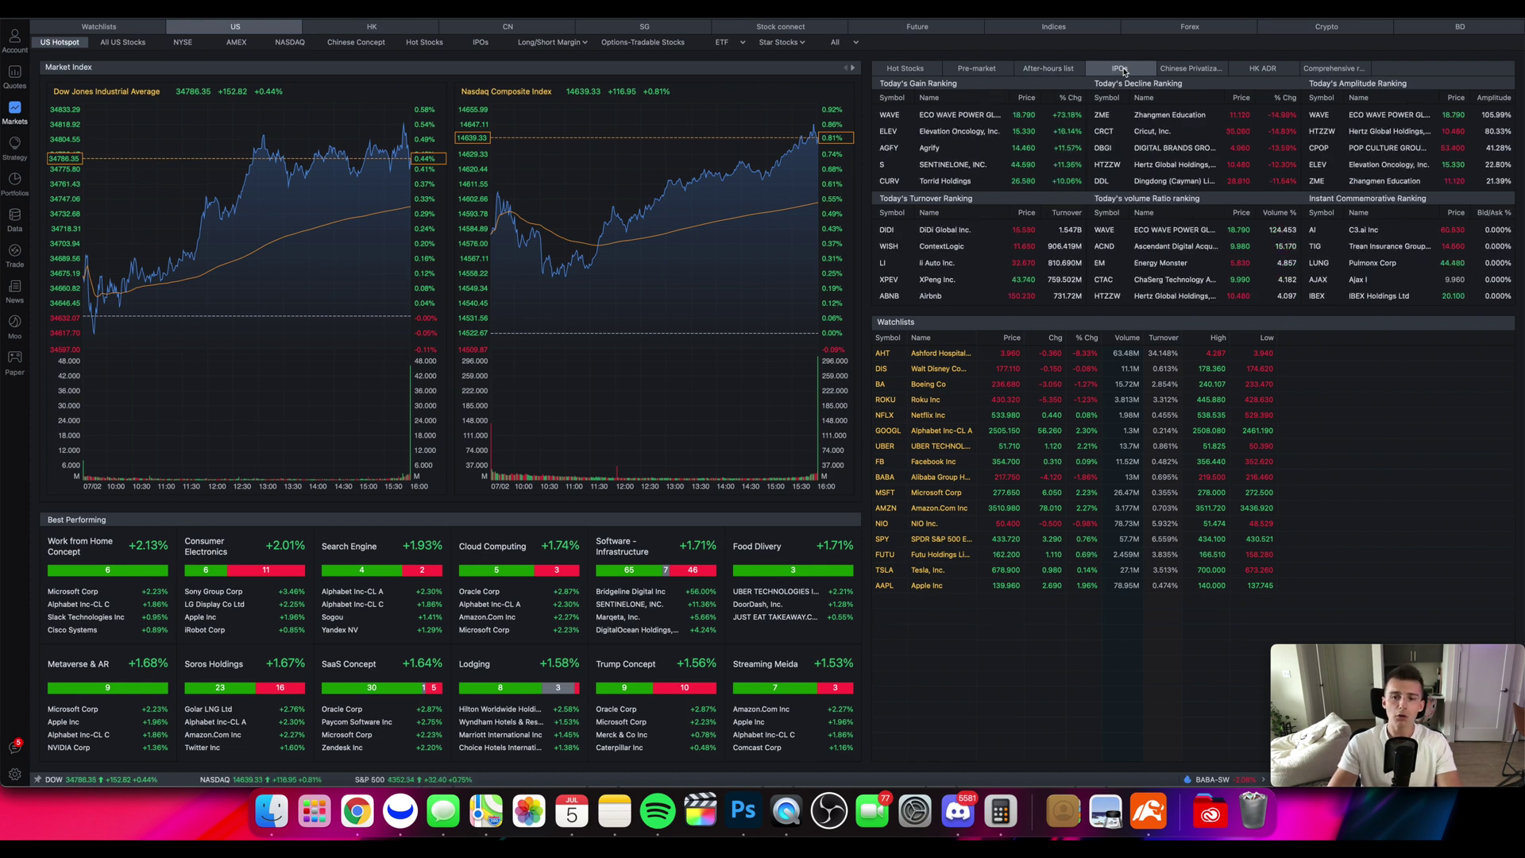
{"action": "left_click", "coordinate": [906, 68]}
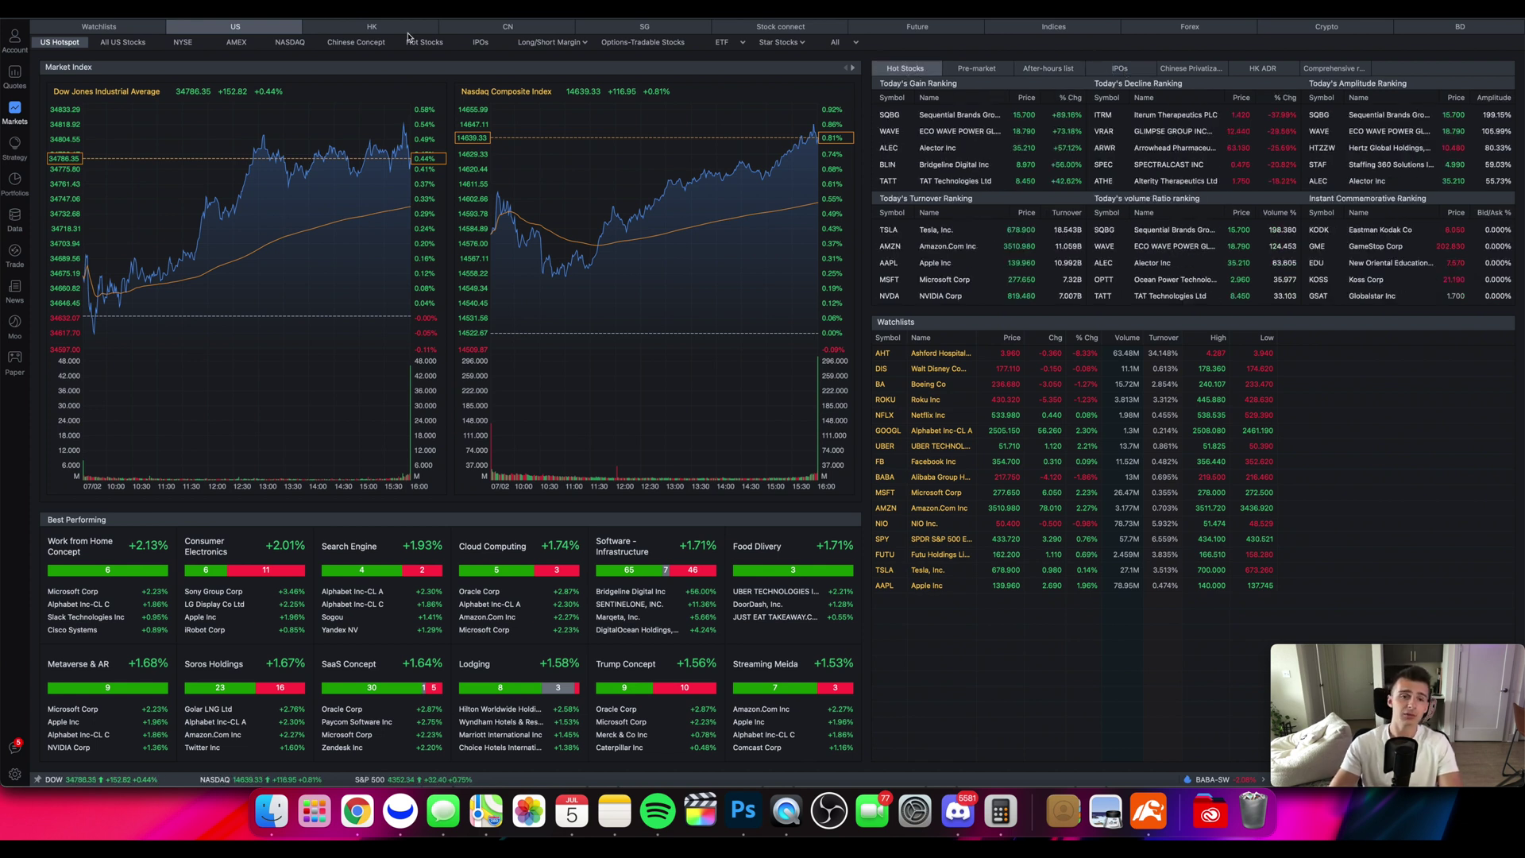
{"action": "left_click", "coordinate": [124, 43]}
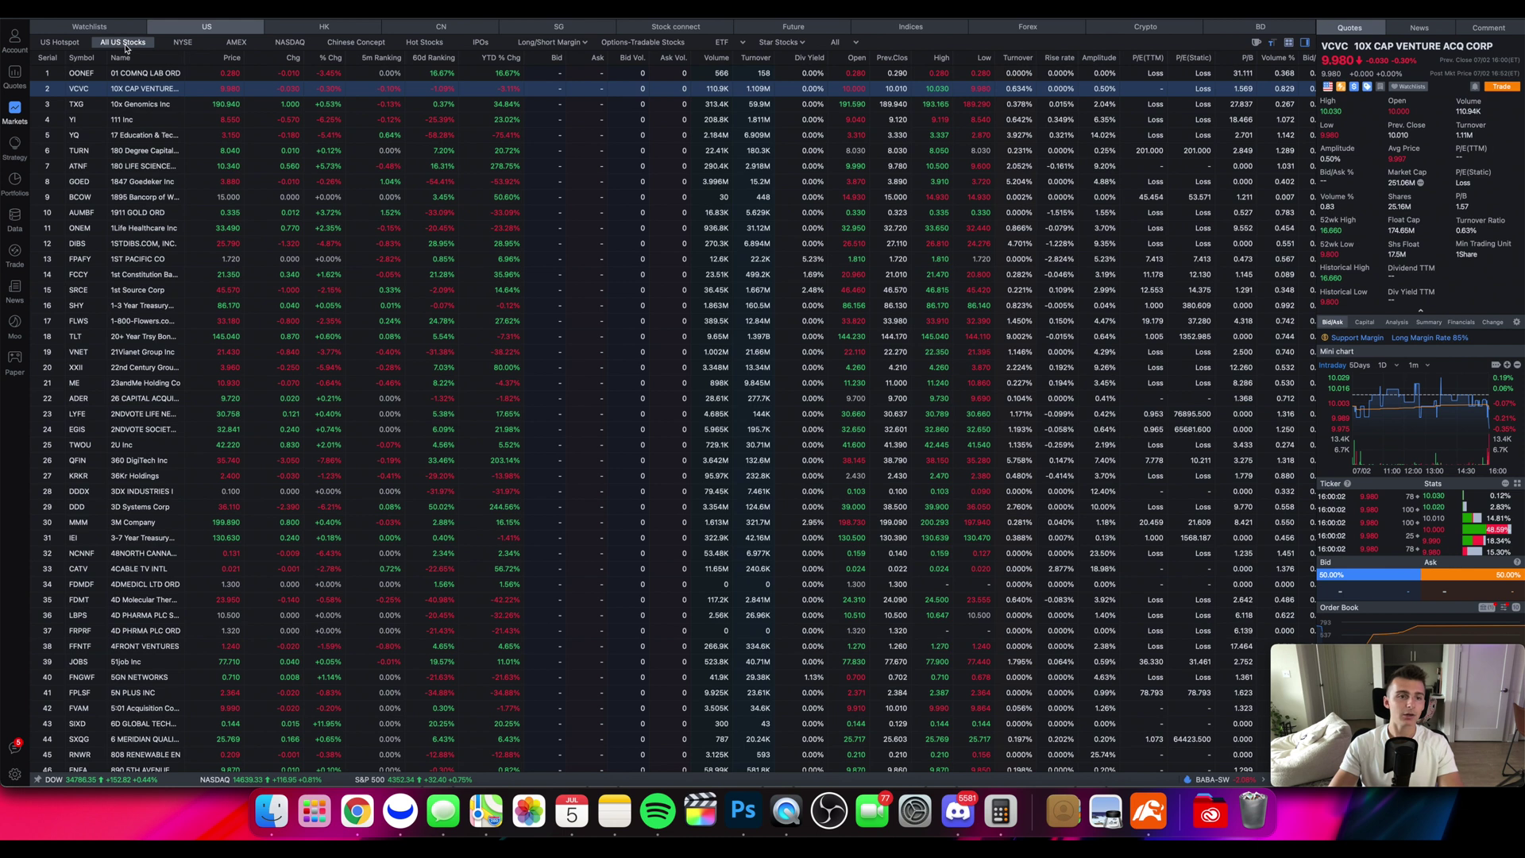
Filter the US stock list to NYSE, then to NASDAQ, and move on to the futures page.
{"action": "left_click", "coordinate": [190, 46]}
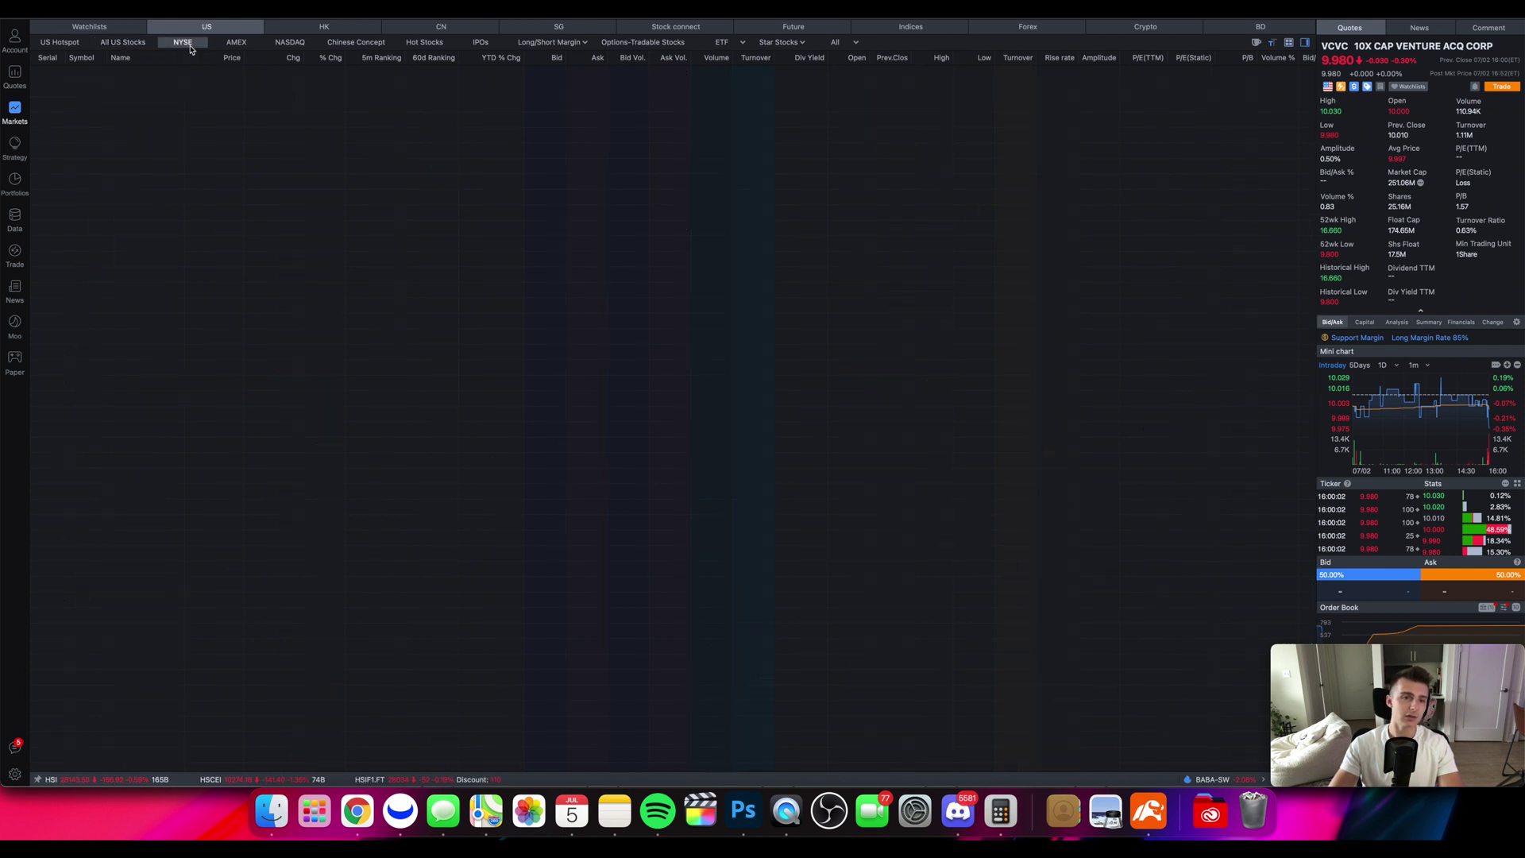
{"action": "left_click", "coordinate": [290, 43]}
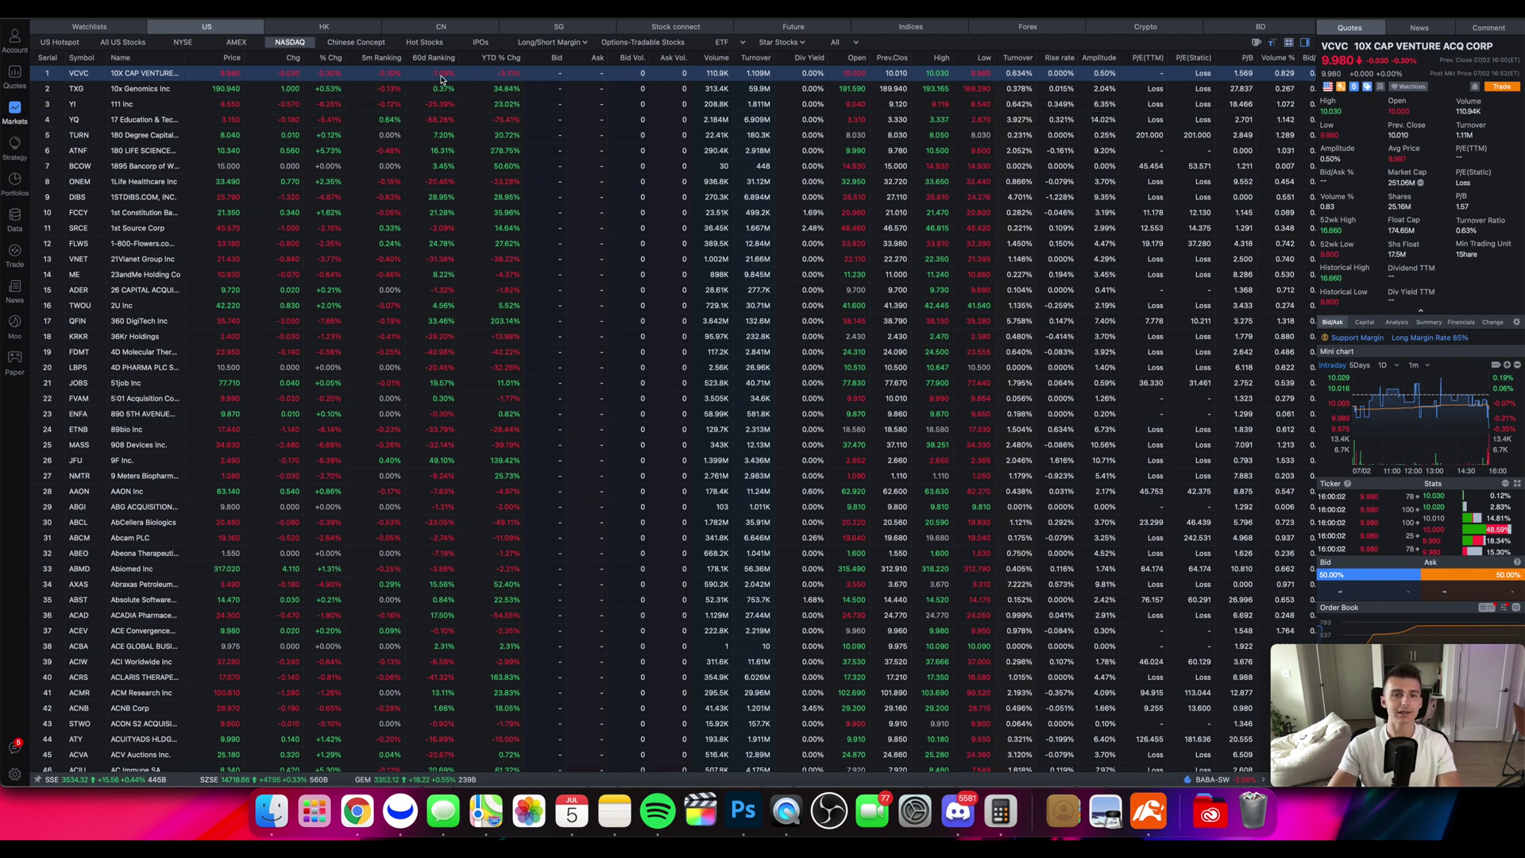
{"action": "left_click", "coordinate": [794, 32]}
View the global index map, major forex rates and crypto list, then go to the Screener.
{"action": "left_click", "coordinate": [922, 27]}
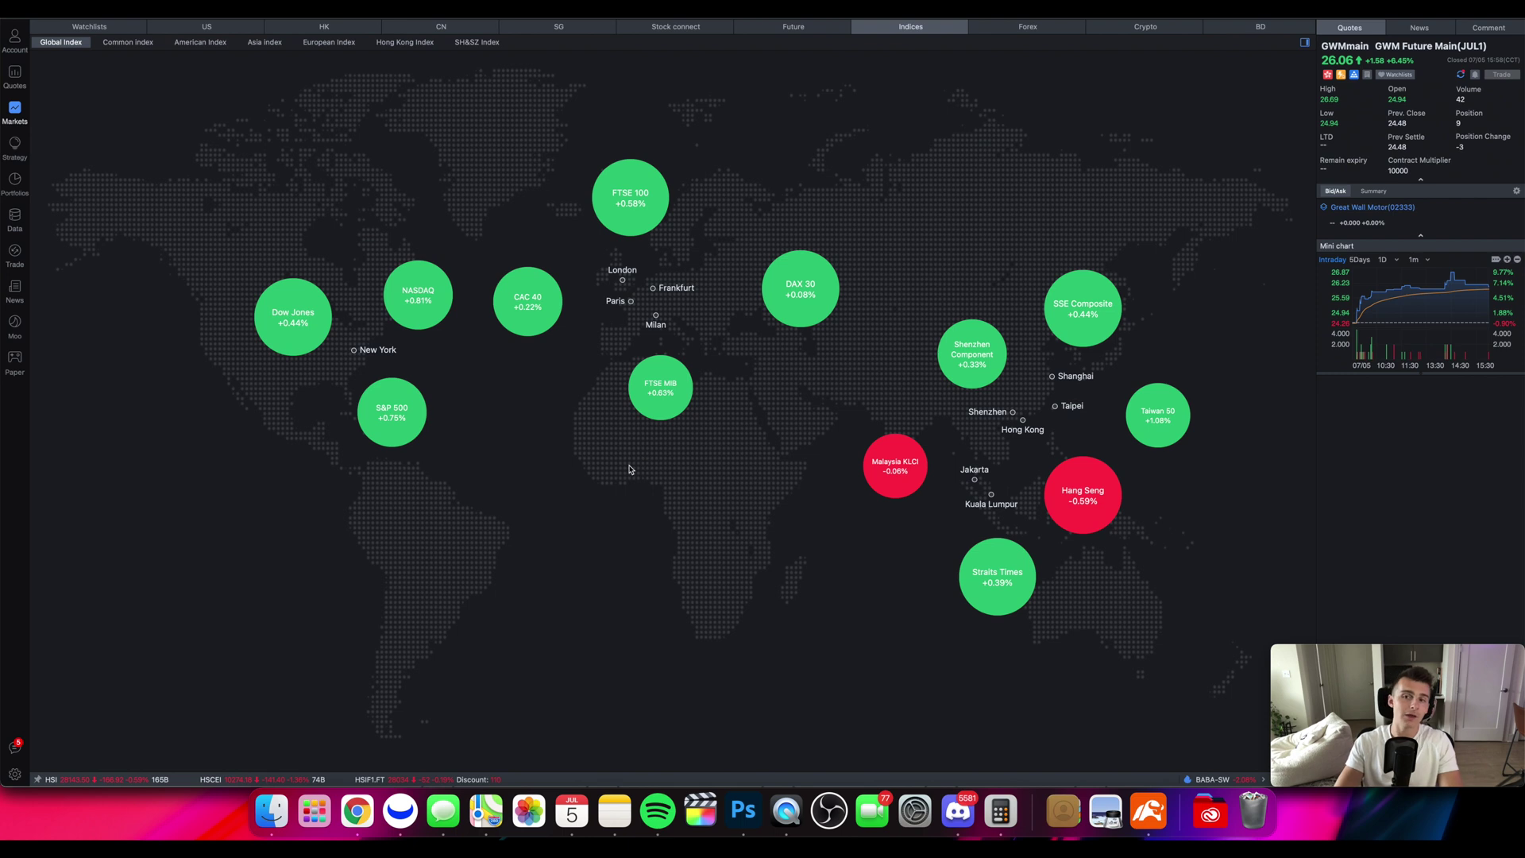
{"action": "left_click", "coordinate": [1028, 27]}
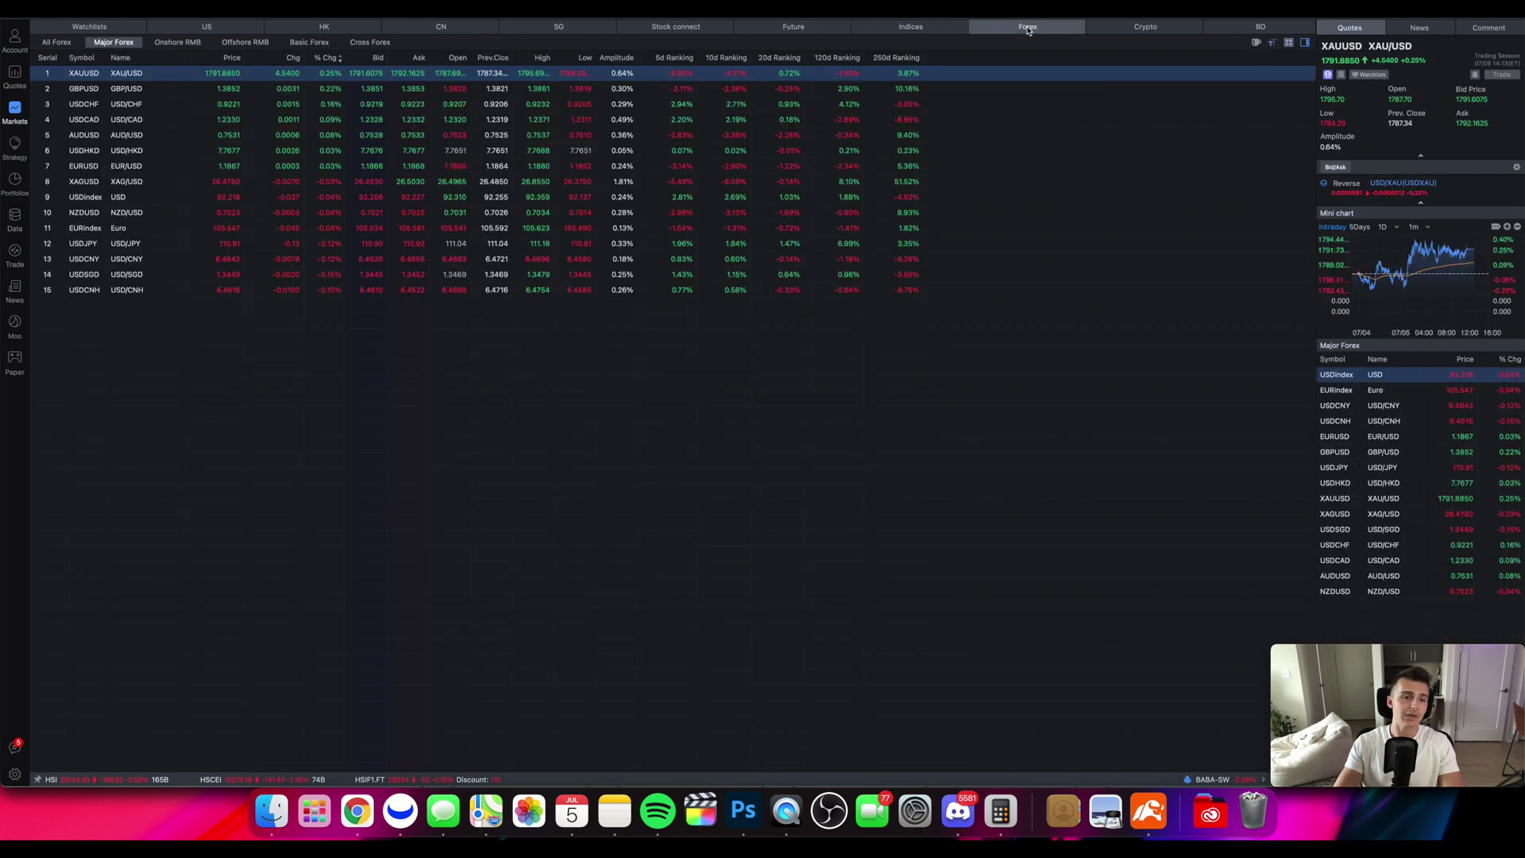
{"action": "left_click", "coordinate": [1145, 26]}
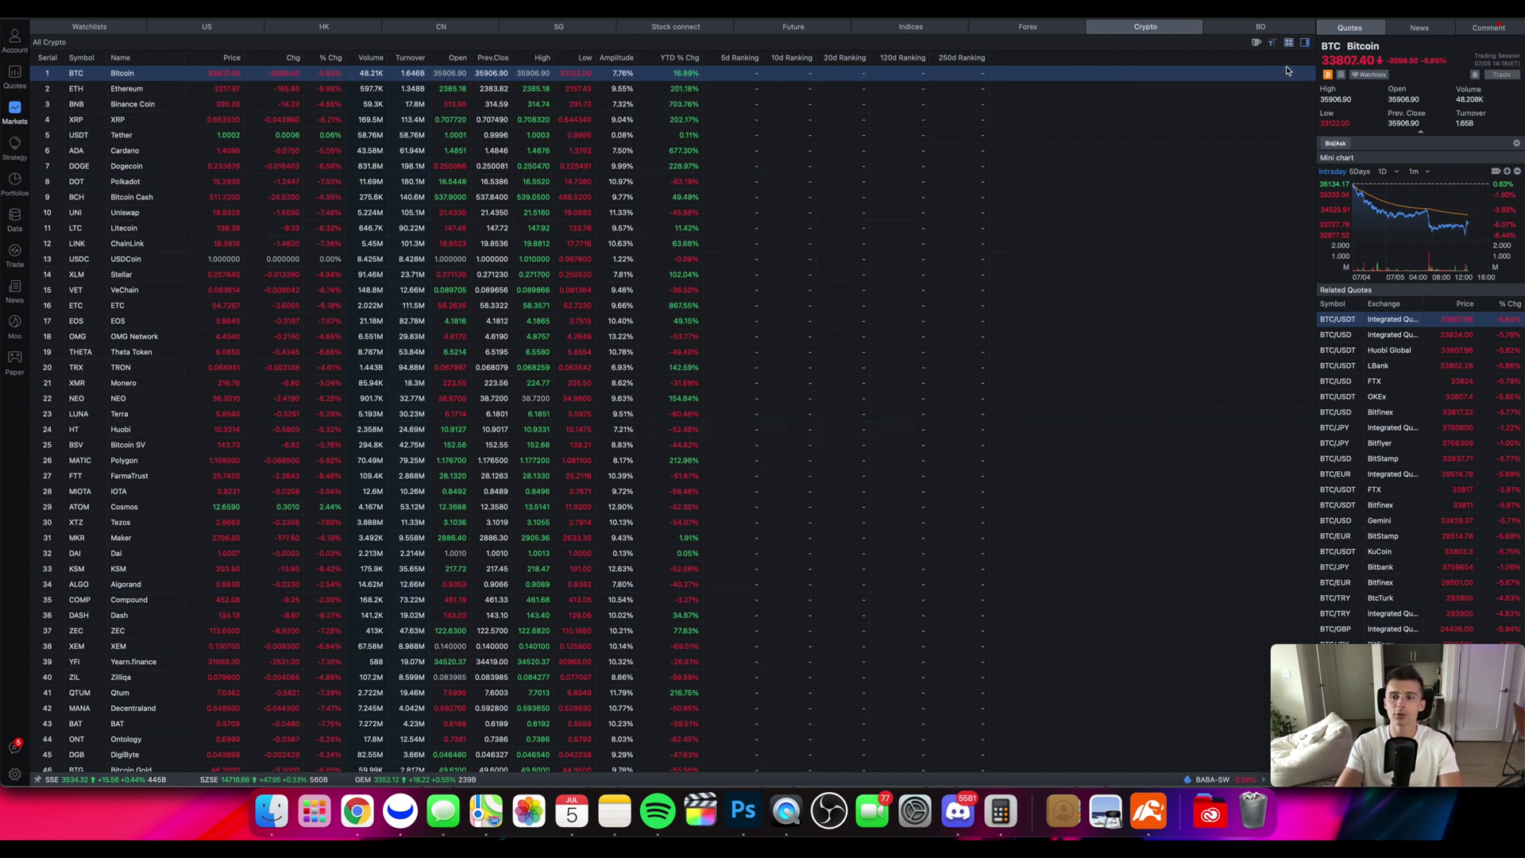
{"action": "left_click", "coordinate": [16, 143]}
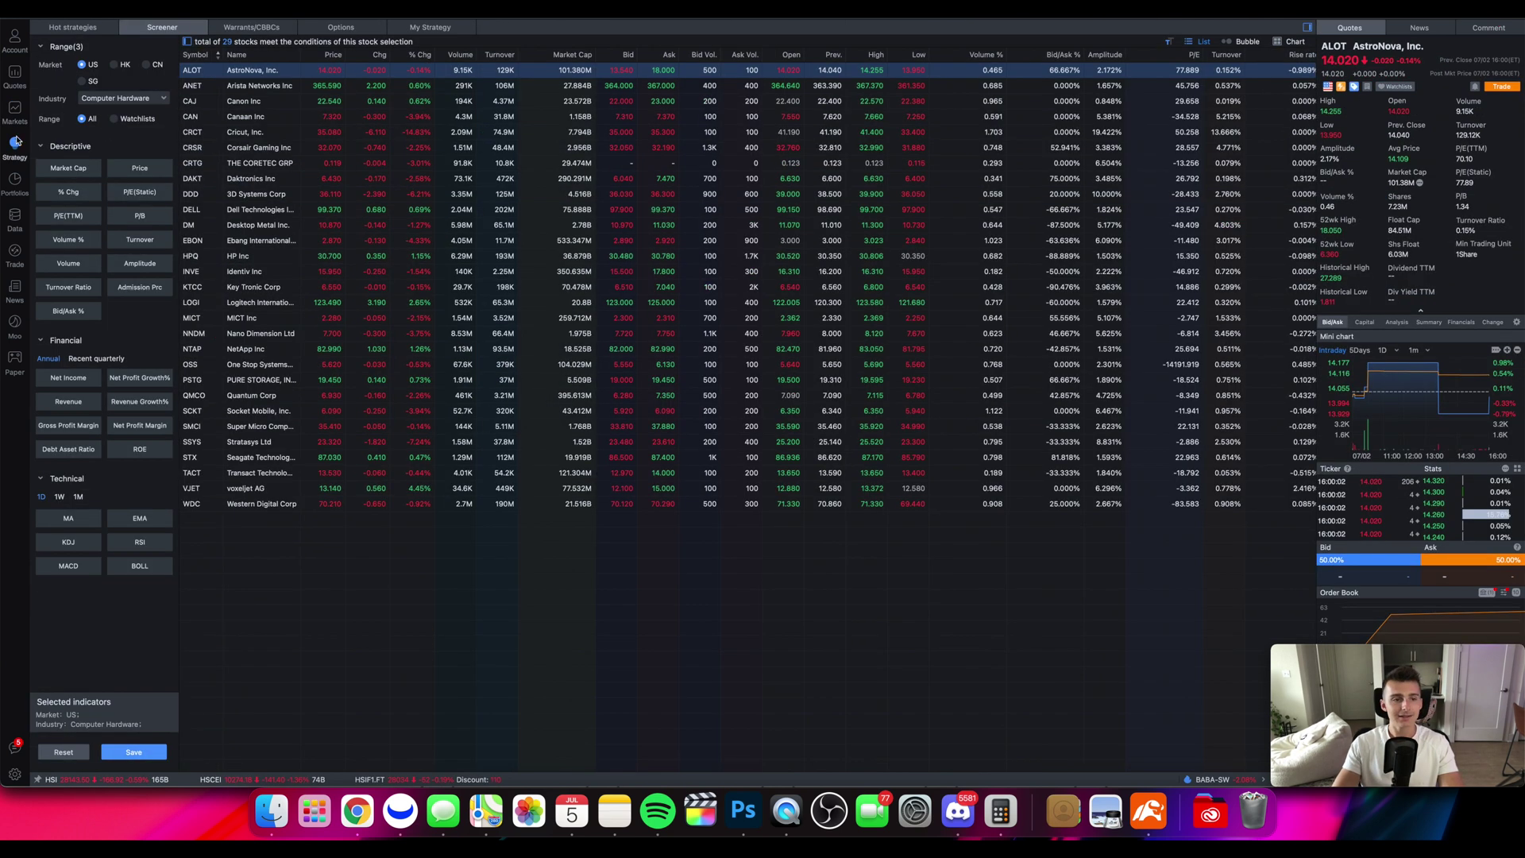
Glance at the Hot strategies, then return to the Screener's 29 Computer Hardware results.
{"action": "left_click", "coordinate": [98, 34]}
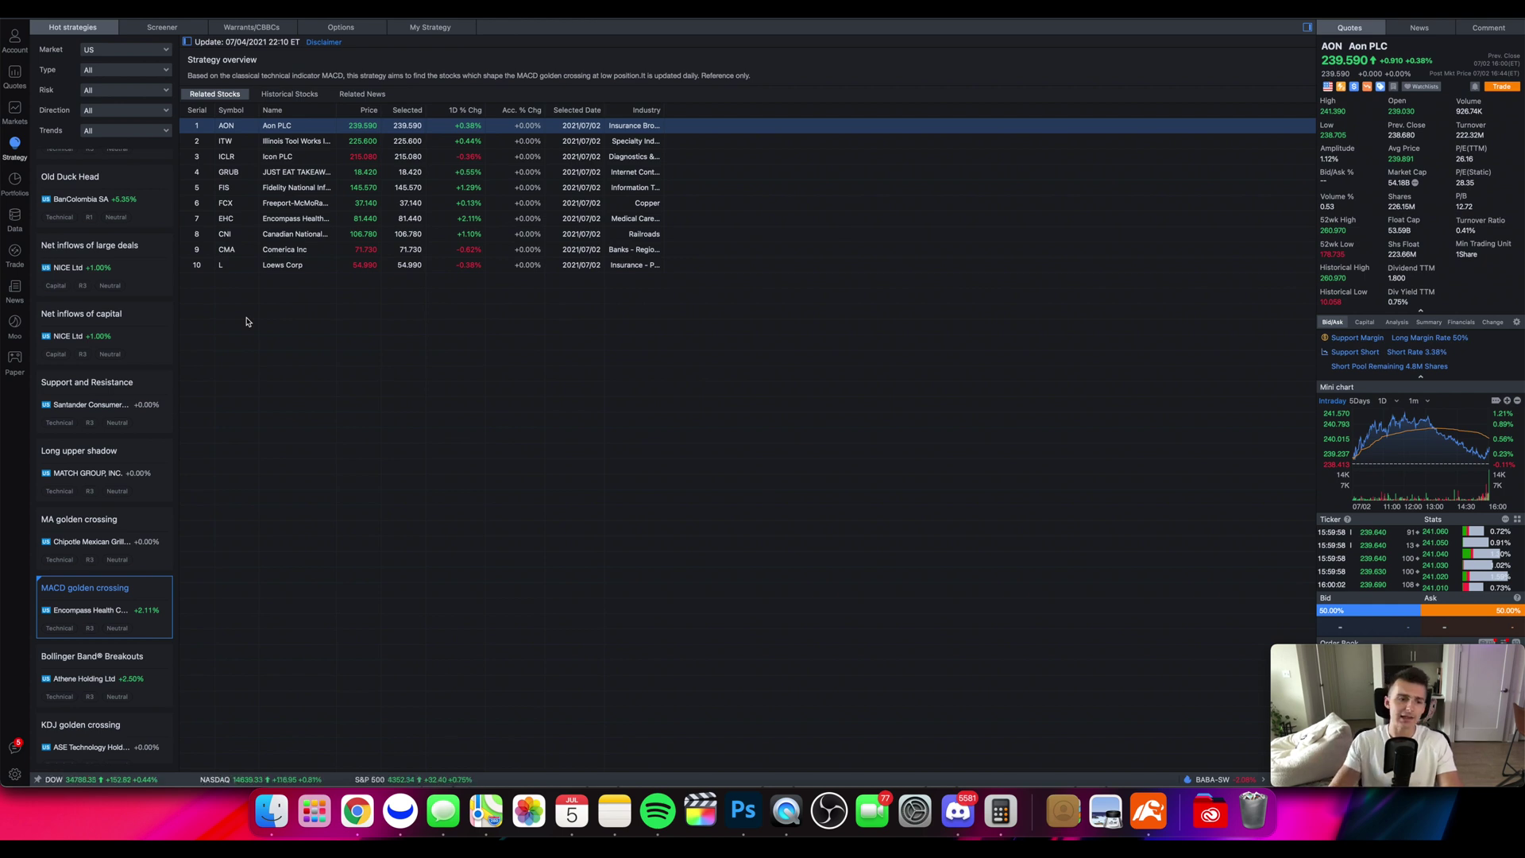
{"action": "left_click", "coordinate": [145, 35]}
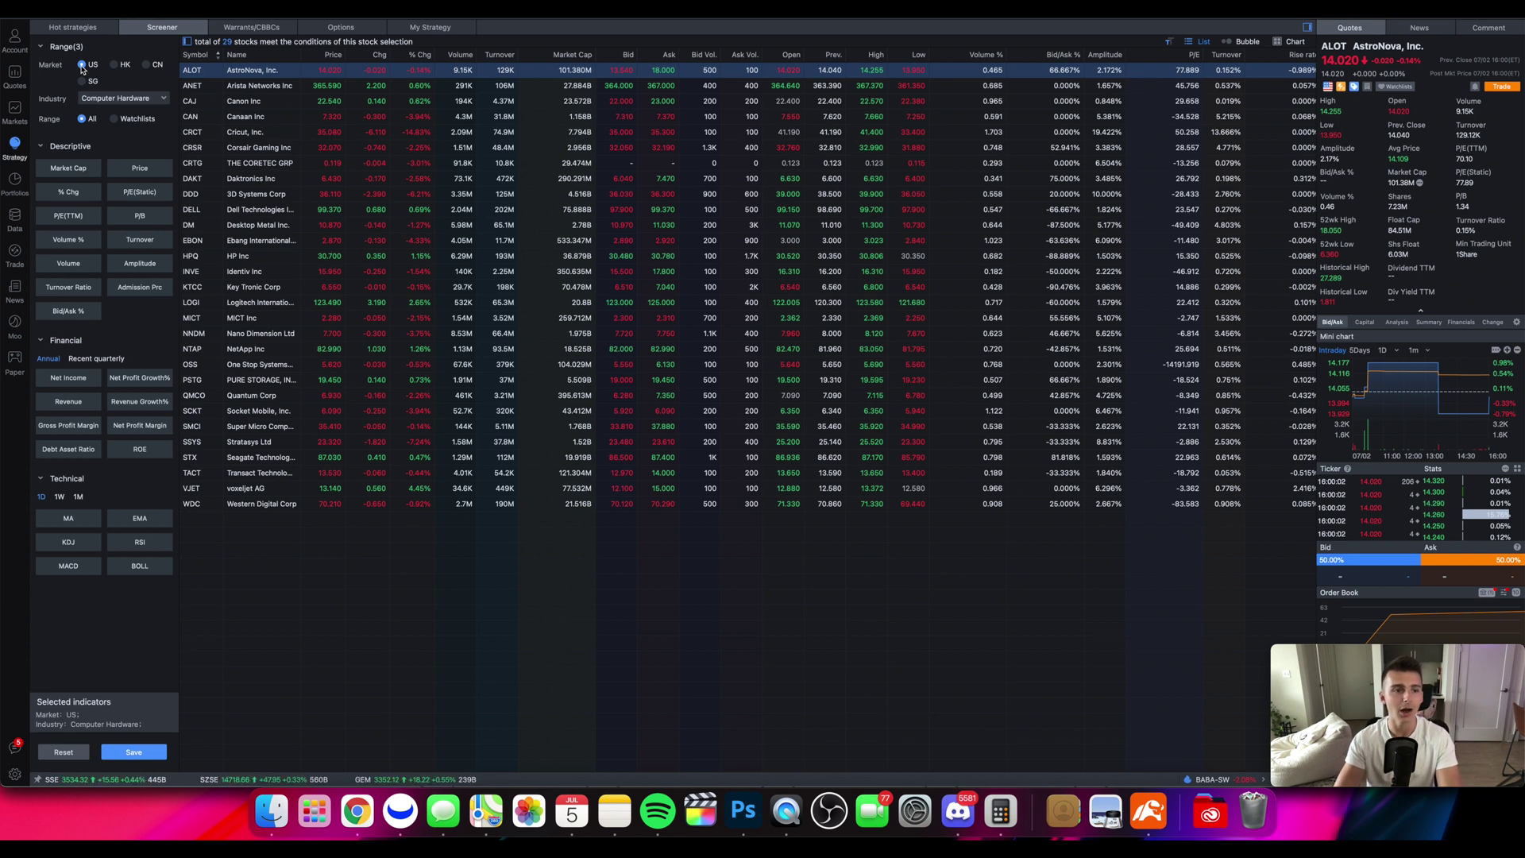
Keep the industry as Computer Hardware and limit market cap to under 1 Billion.
{"action": "left_click", "coordinate": [102, 101]}
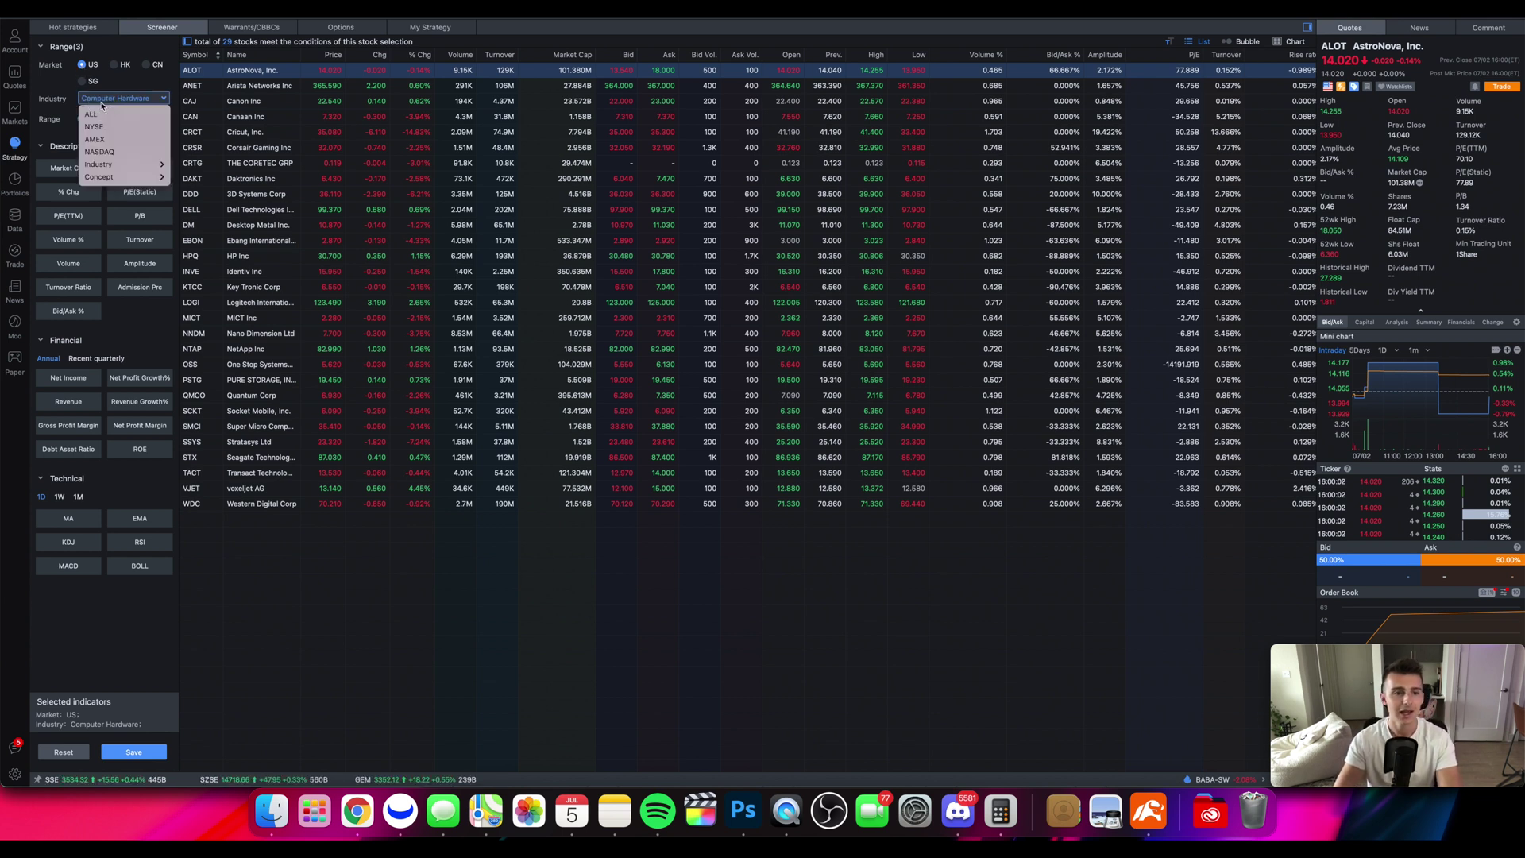
{"action": "left_click", "coordinate": [111, 164]}
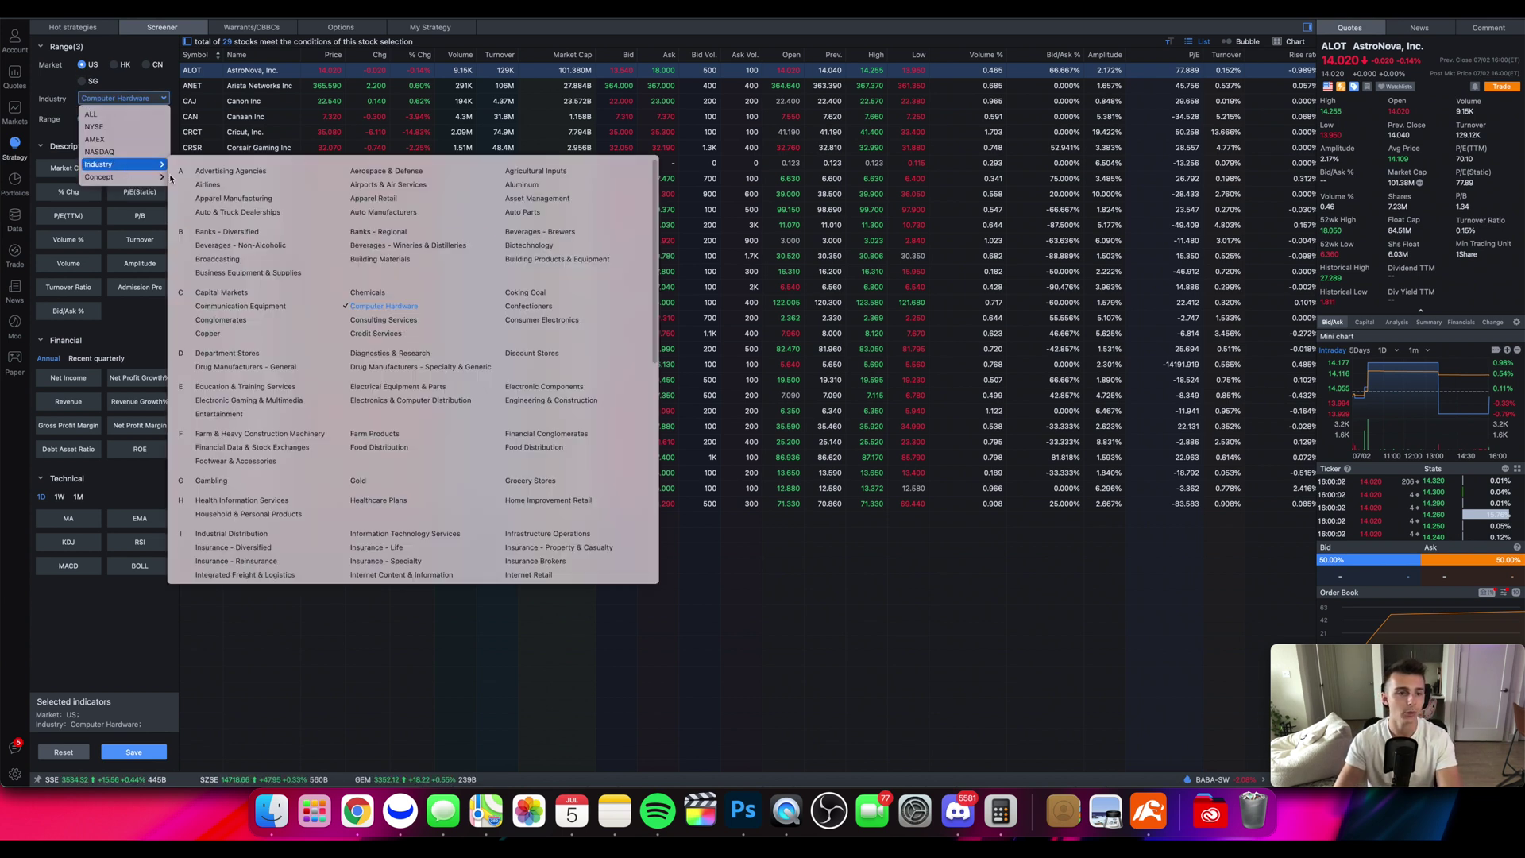
{"action": "left_click", "coordinate": [433, 305]}
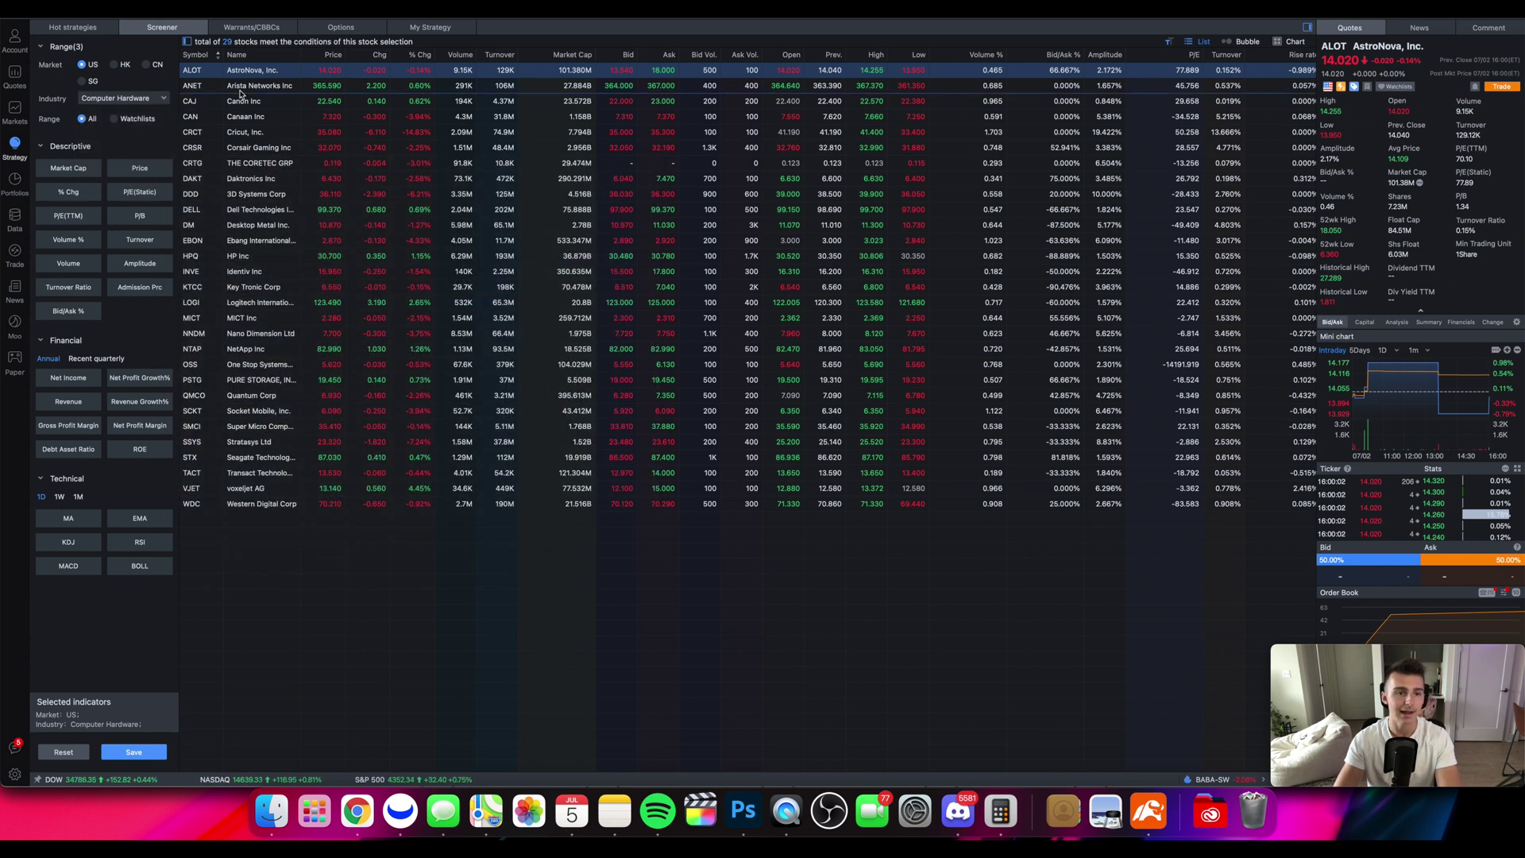
{"action": "left_click", "coordinate": [83, 169]}
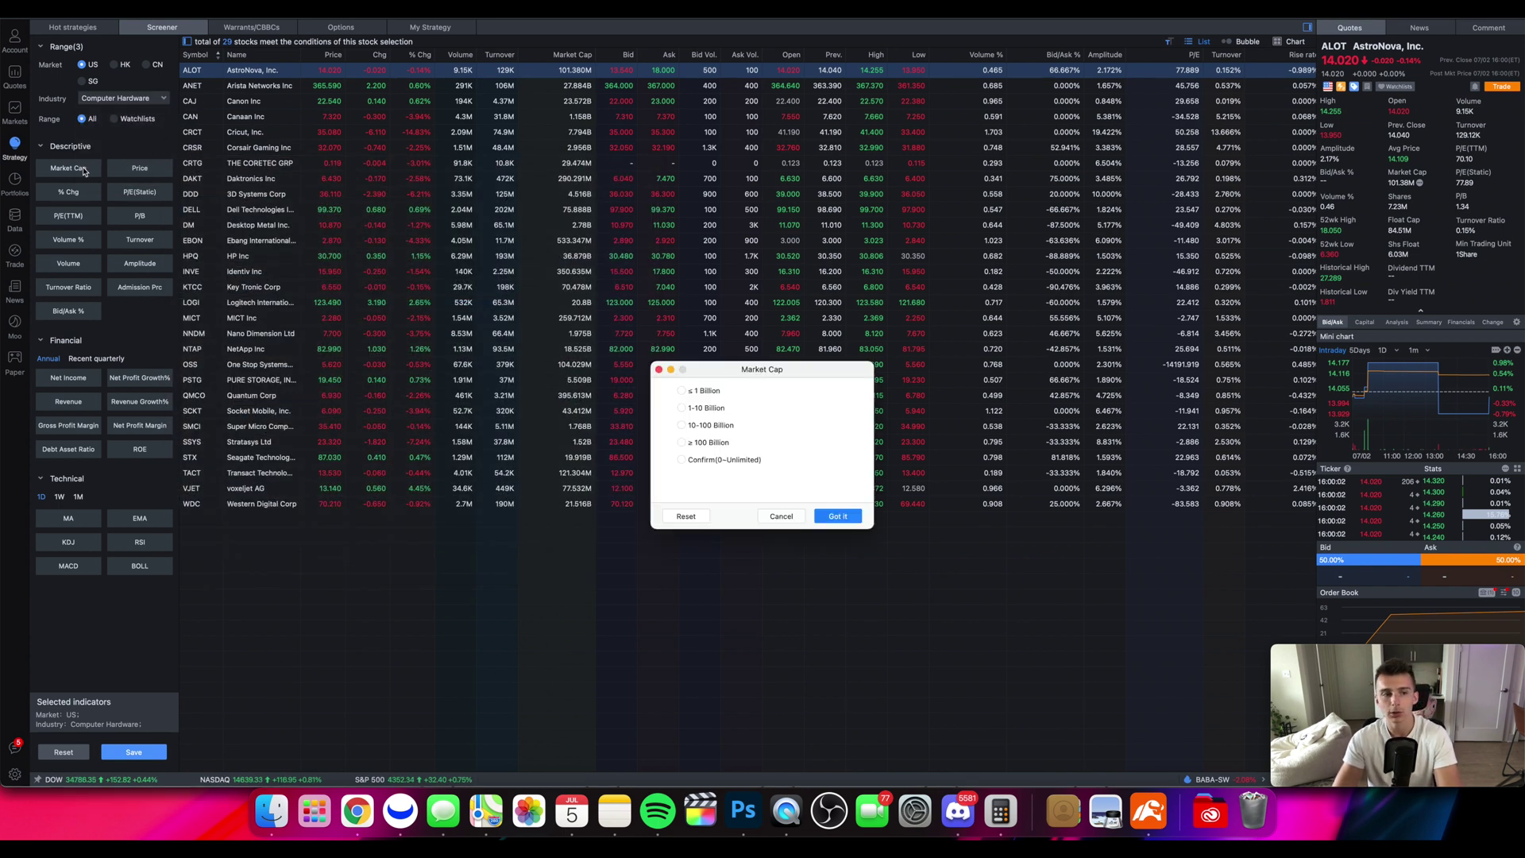
{"action": "left_click", "coordinate": [682, 390]}
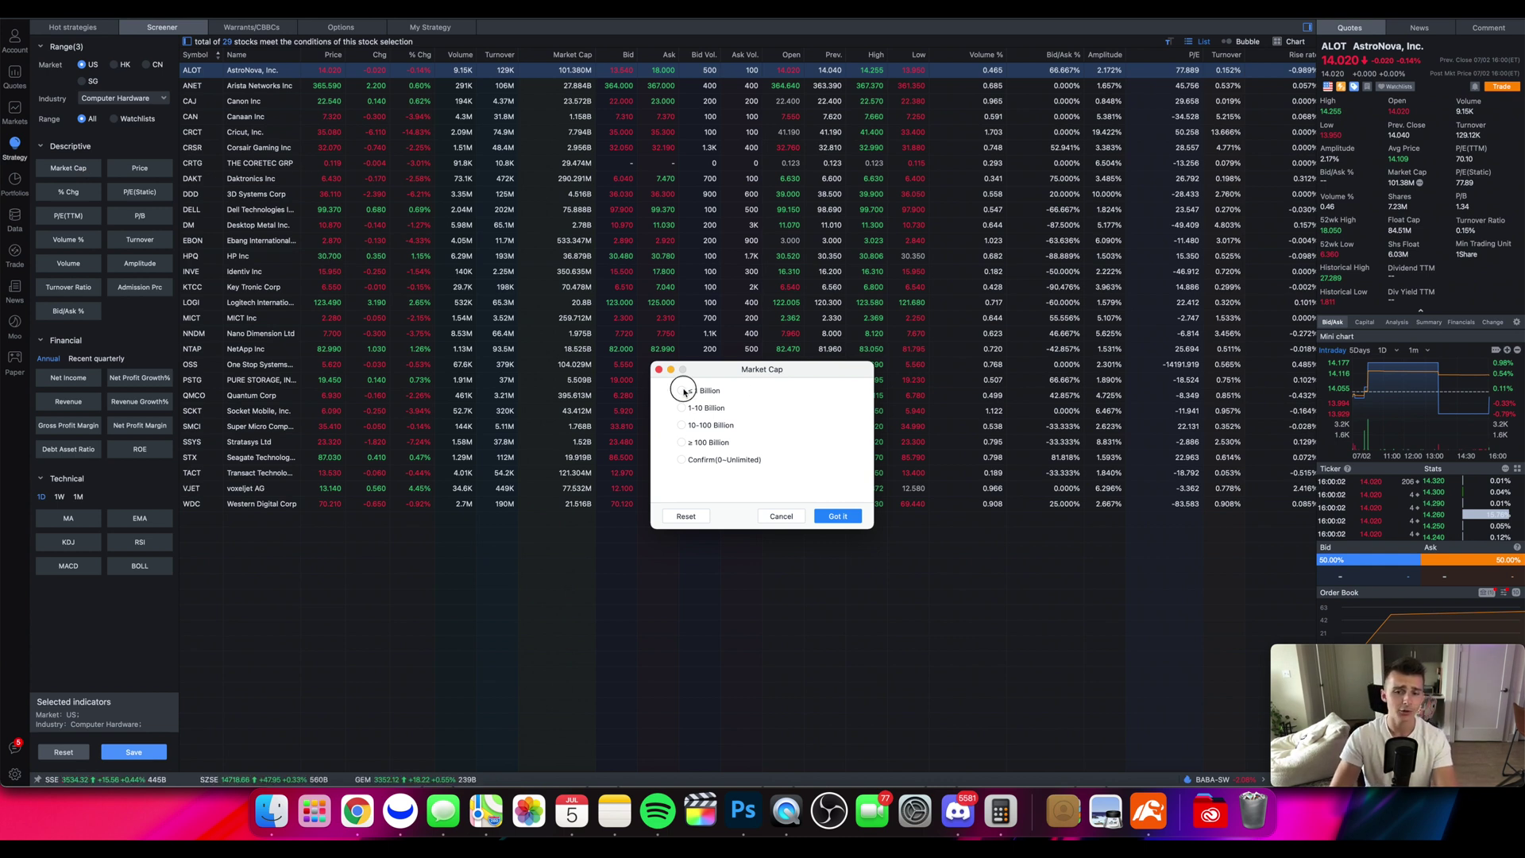
{"action": "left_click", "coordinate": [840, 518]}
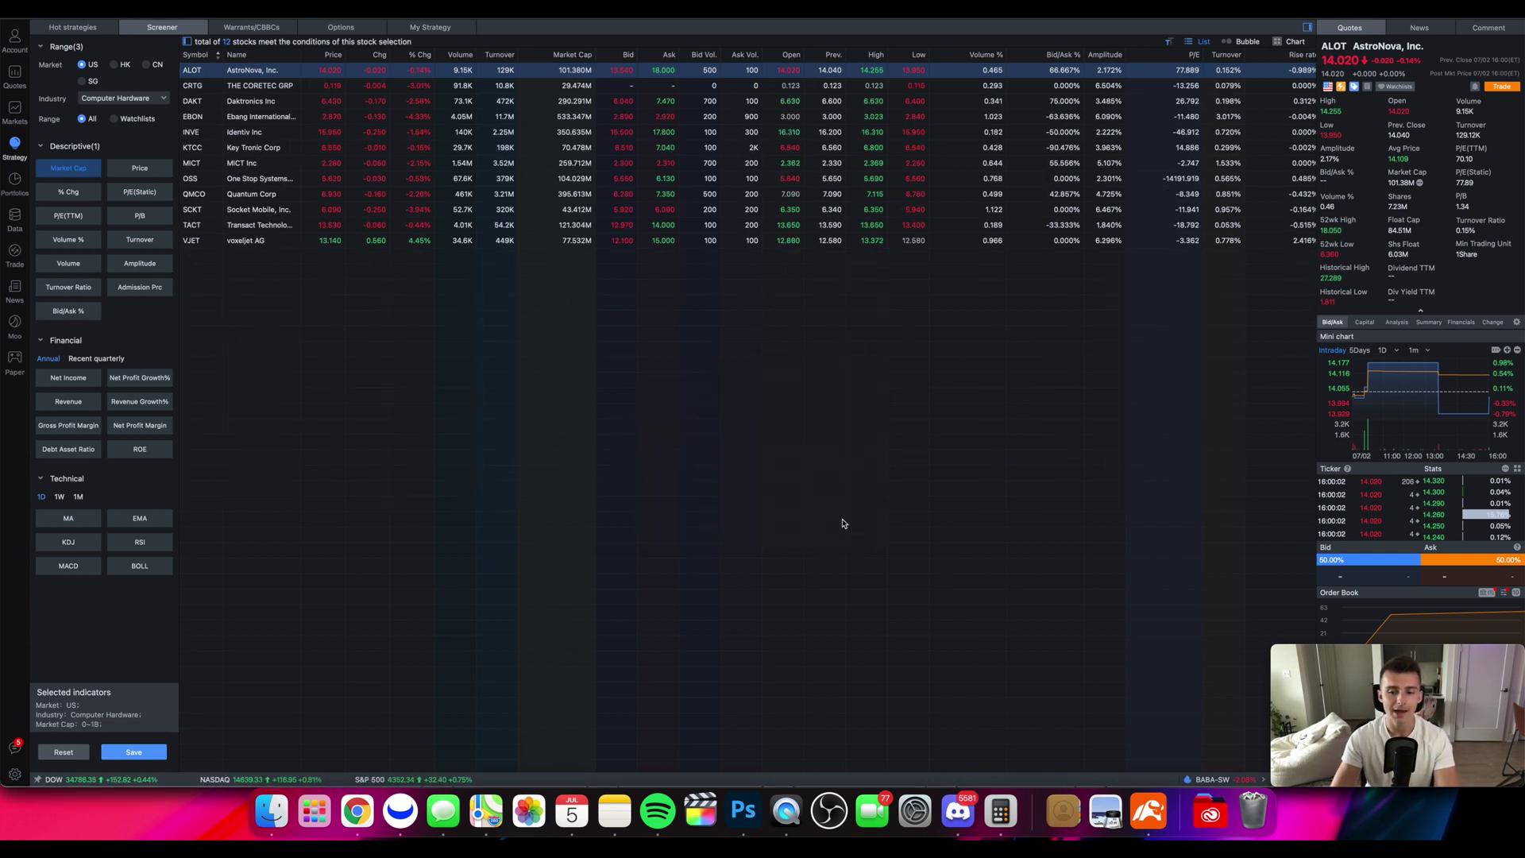
Set the price filter to a 0–25 range and confirm it.
{"action": "left_click", "coordinate": [157, 174]}
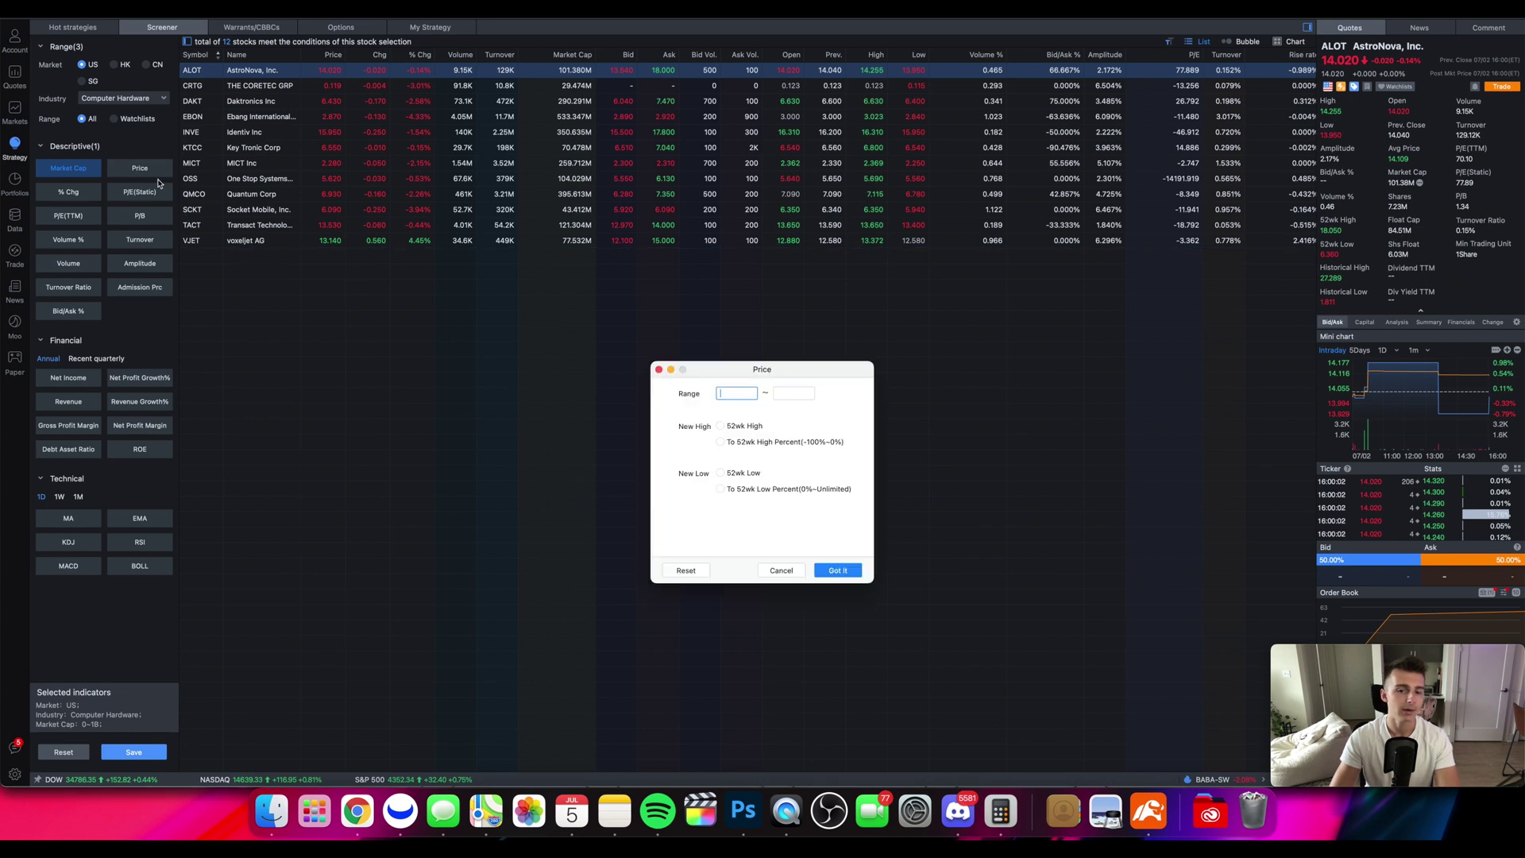
{"action": "type", "text": "0"}
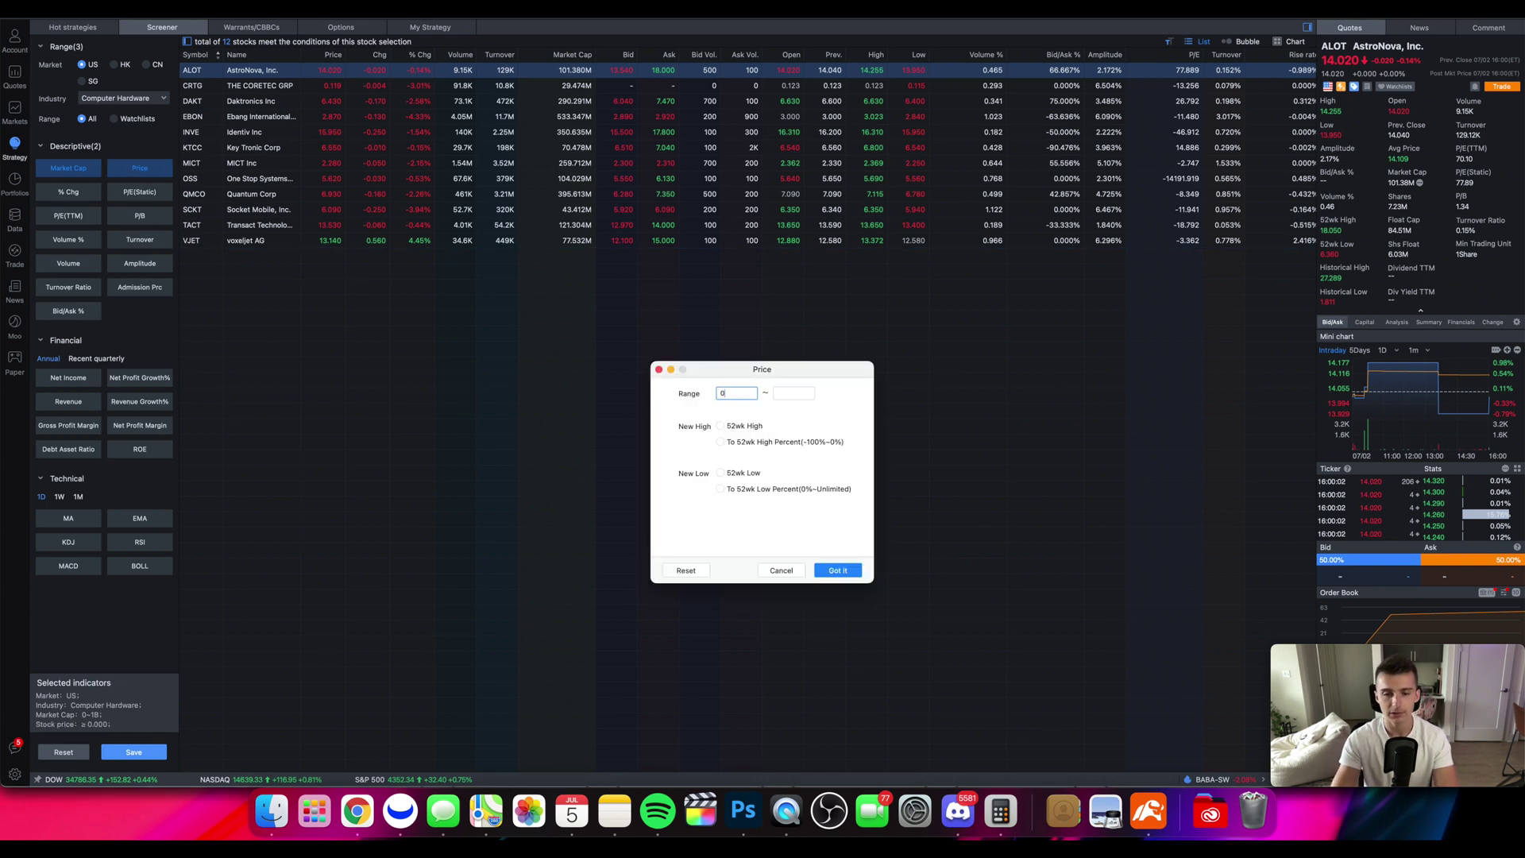
{"action": "left_click", "coordinate": [794, 394]}
{"action": "type", "text": "25"}
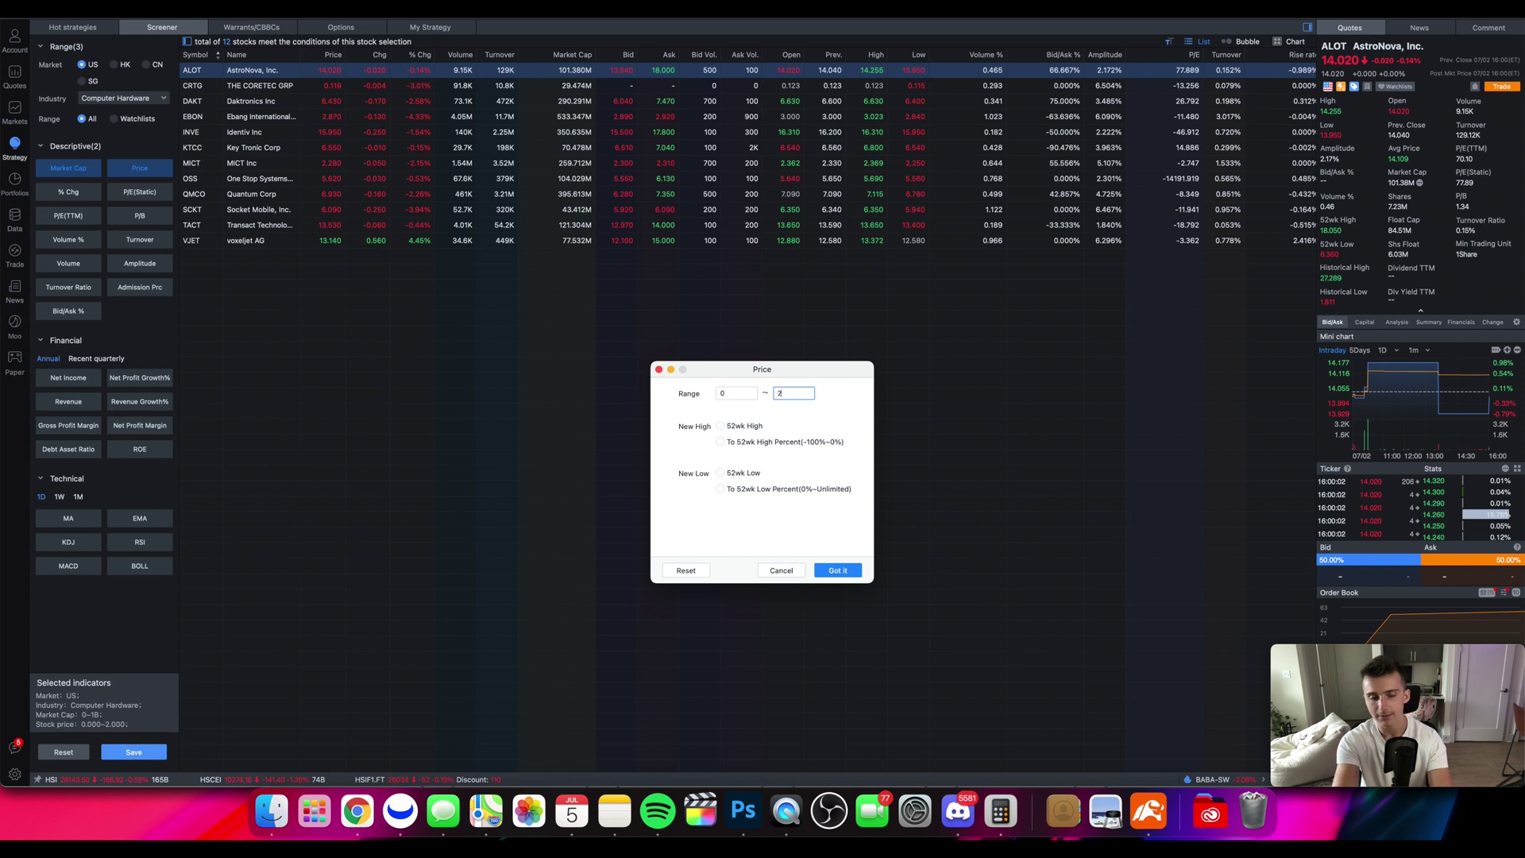
{"action": "left_click", "coordinate": [838, 570]}
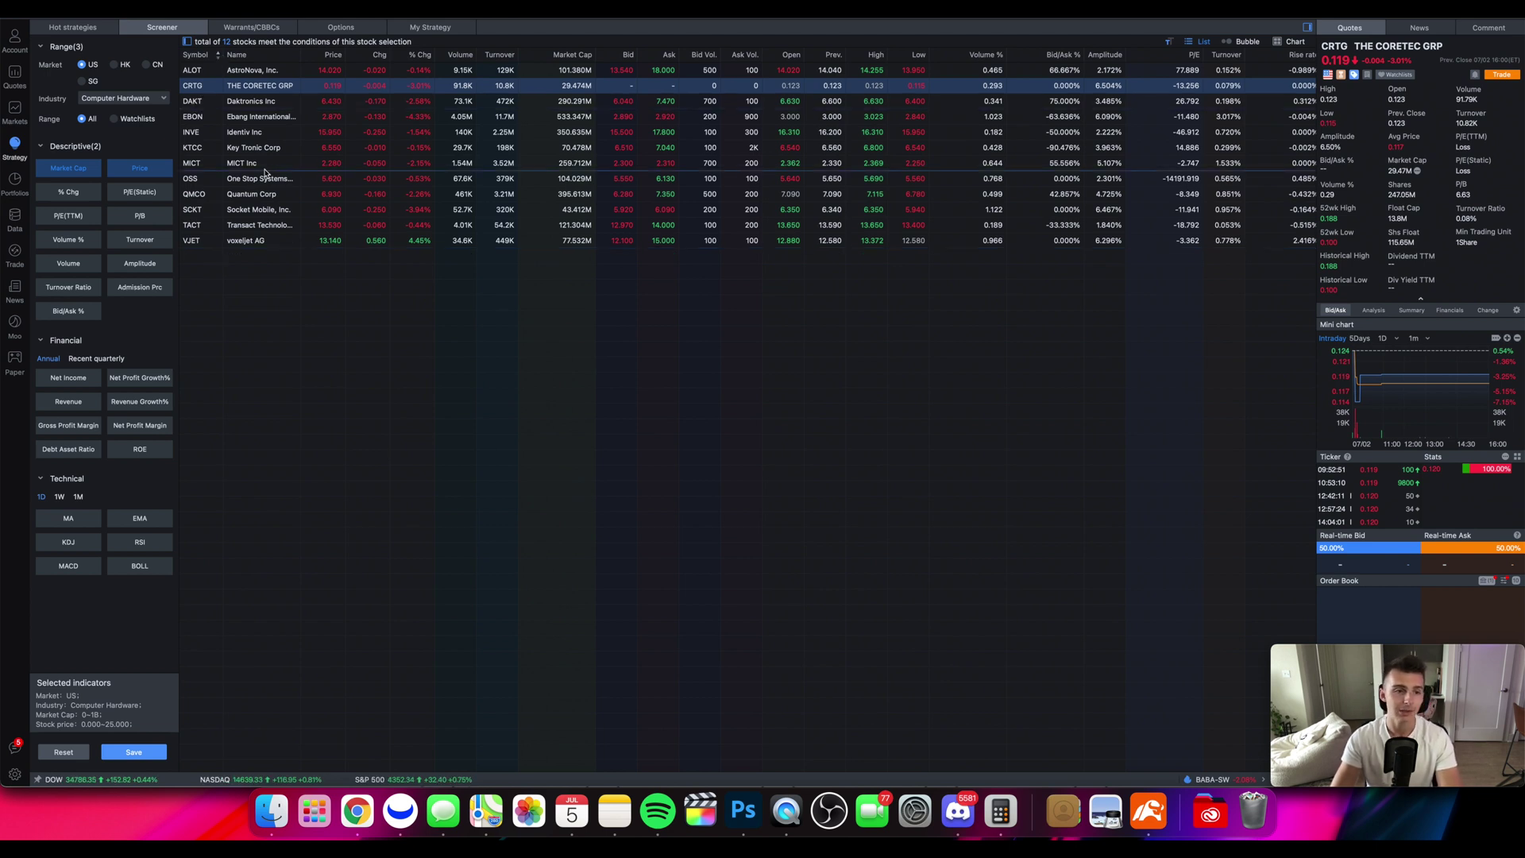
{"action": "left_click", "coordinate": [15, 182]}
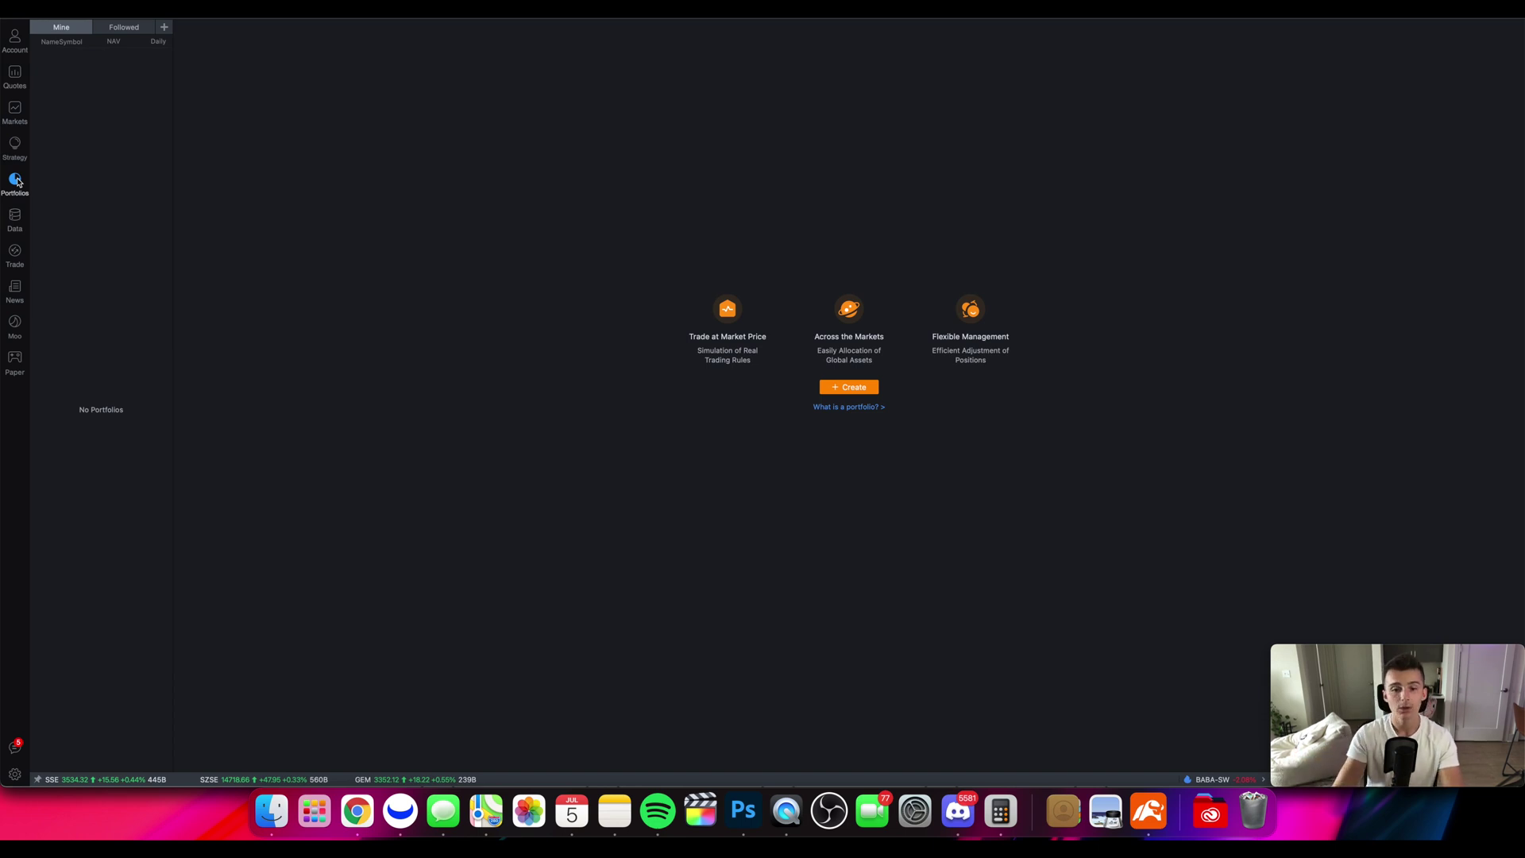
Open the Data view listing upcoming IPOs and newly listed stocks, then go to Trade.
{"action": "left_click", "coordinate": [16, 211]}
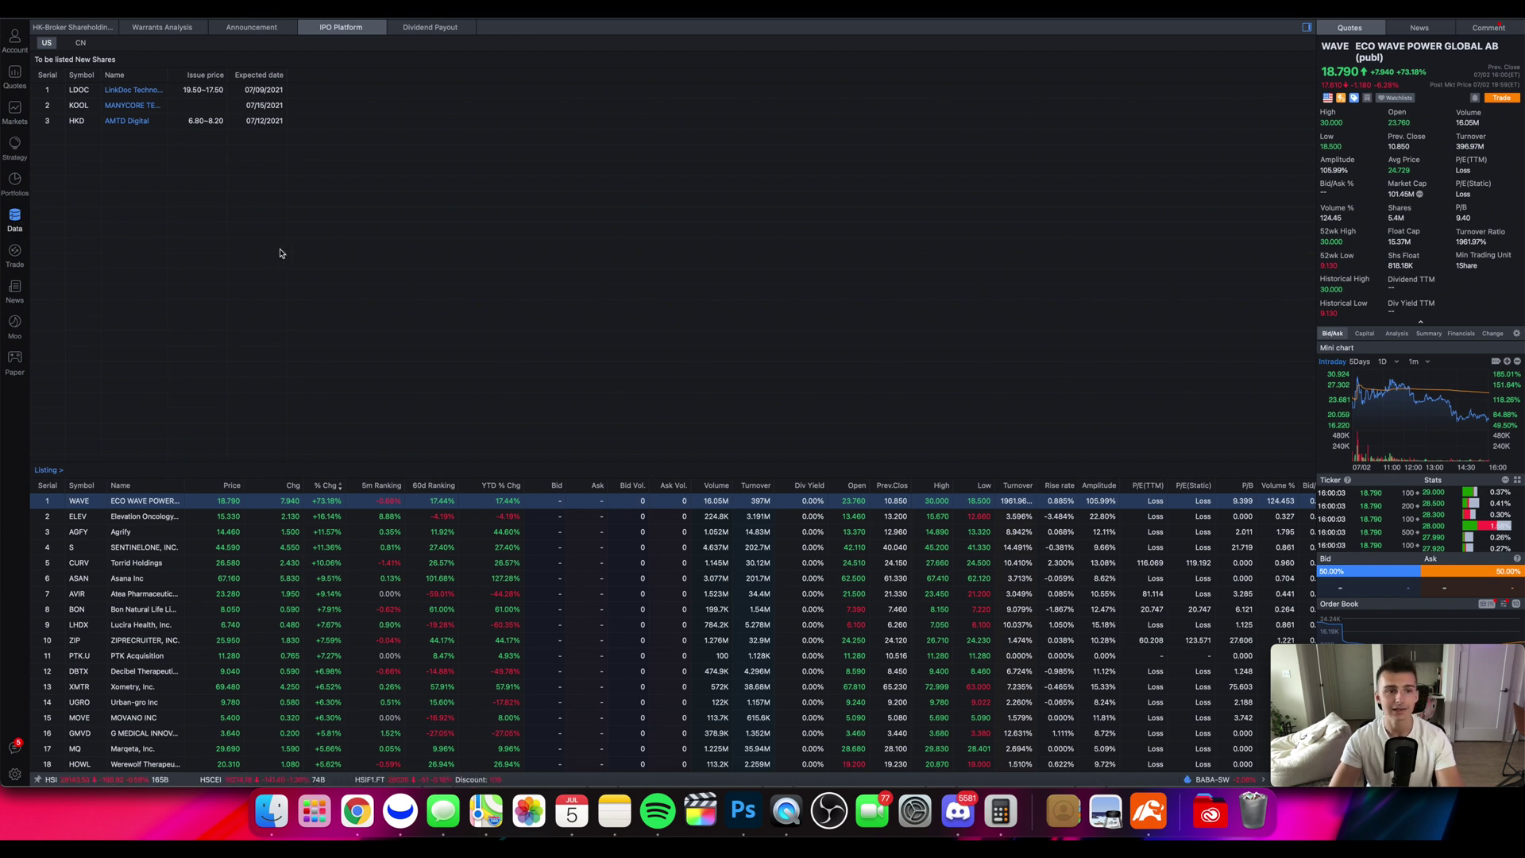
{"action": "left_click", "coordinate": [16, 266]}
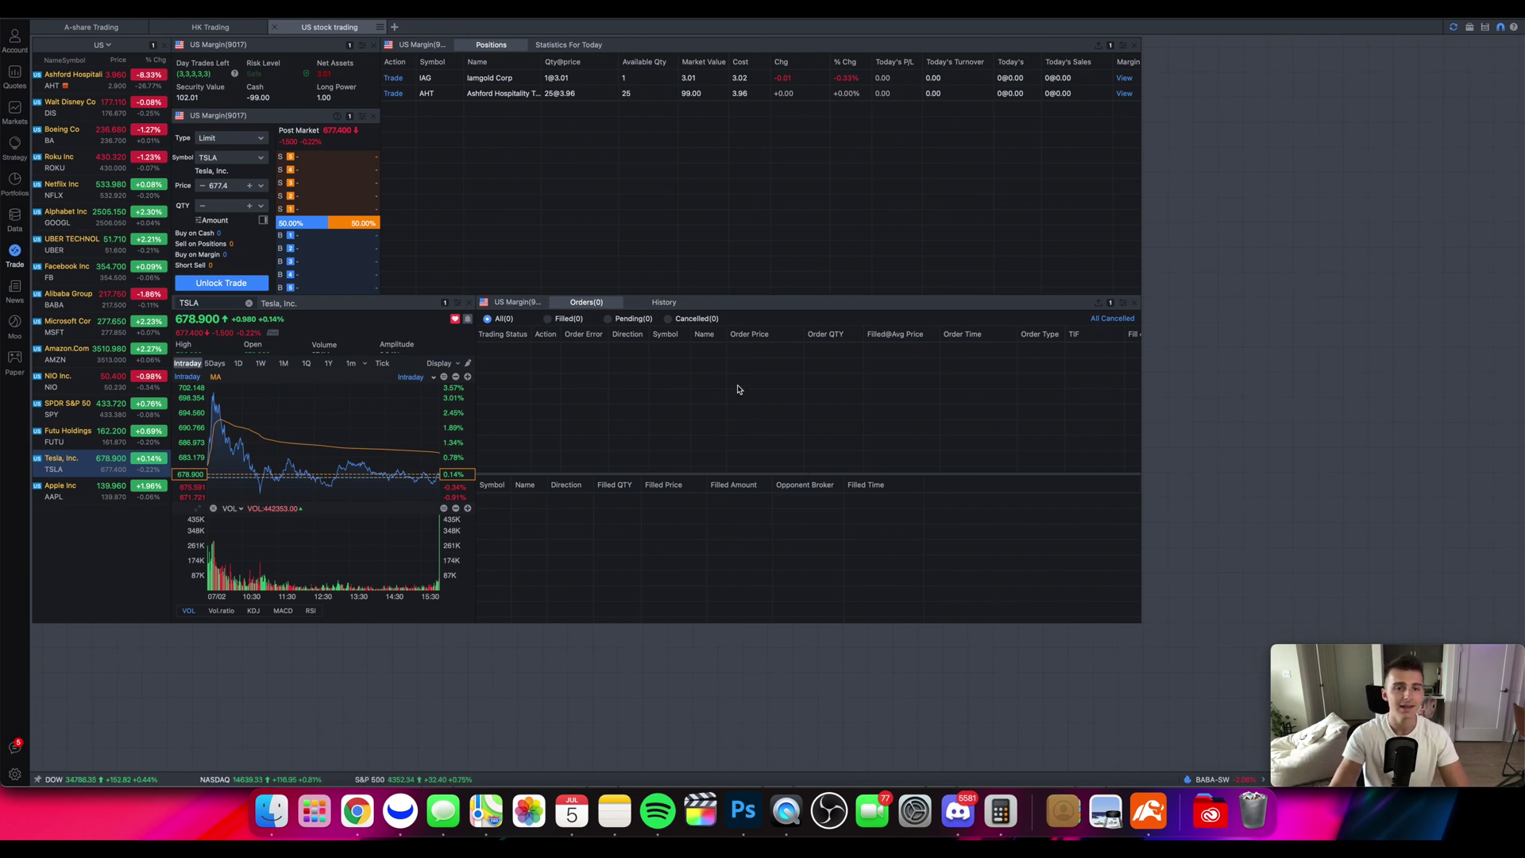
Focus the Positions panel on the US stock Trade page, then switch to News.
{"action": "left_click", "coordinate": [715, 146]}
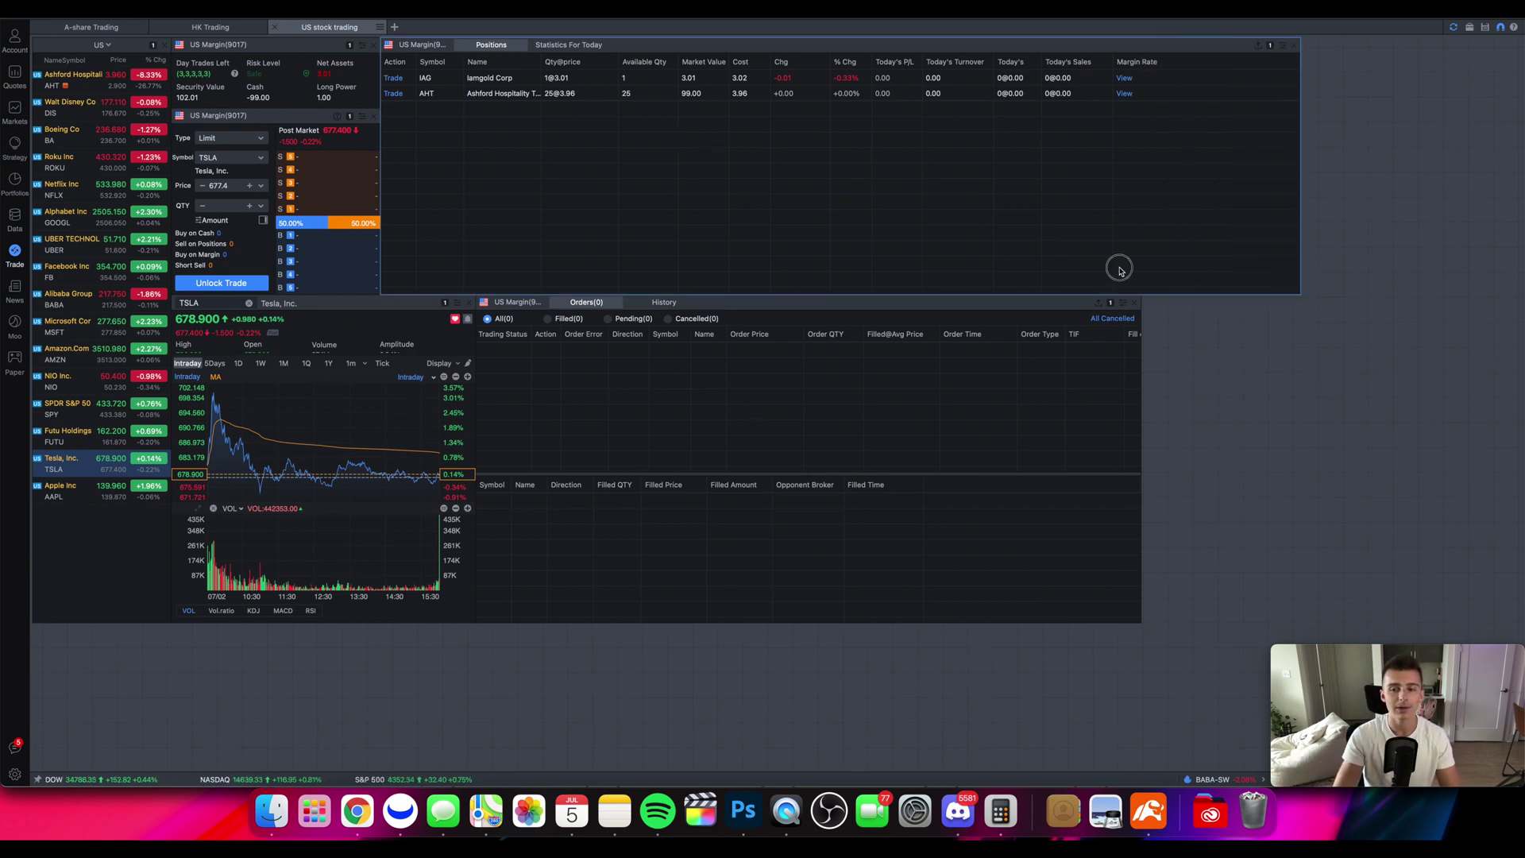
{"action": "mouse_move", "coordinate": [1118, 267]}
{"action": "left_mouse_down"}
{"action": "mouse_move", "coordinate": [1215, 270]}
{"action": "mouse_move", "coordinate": [1145, 275]}
{"action": "left_mouse_up"}
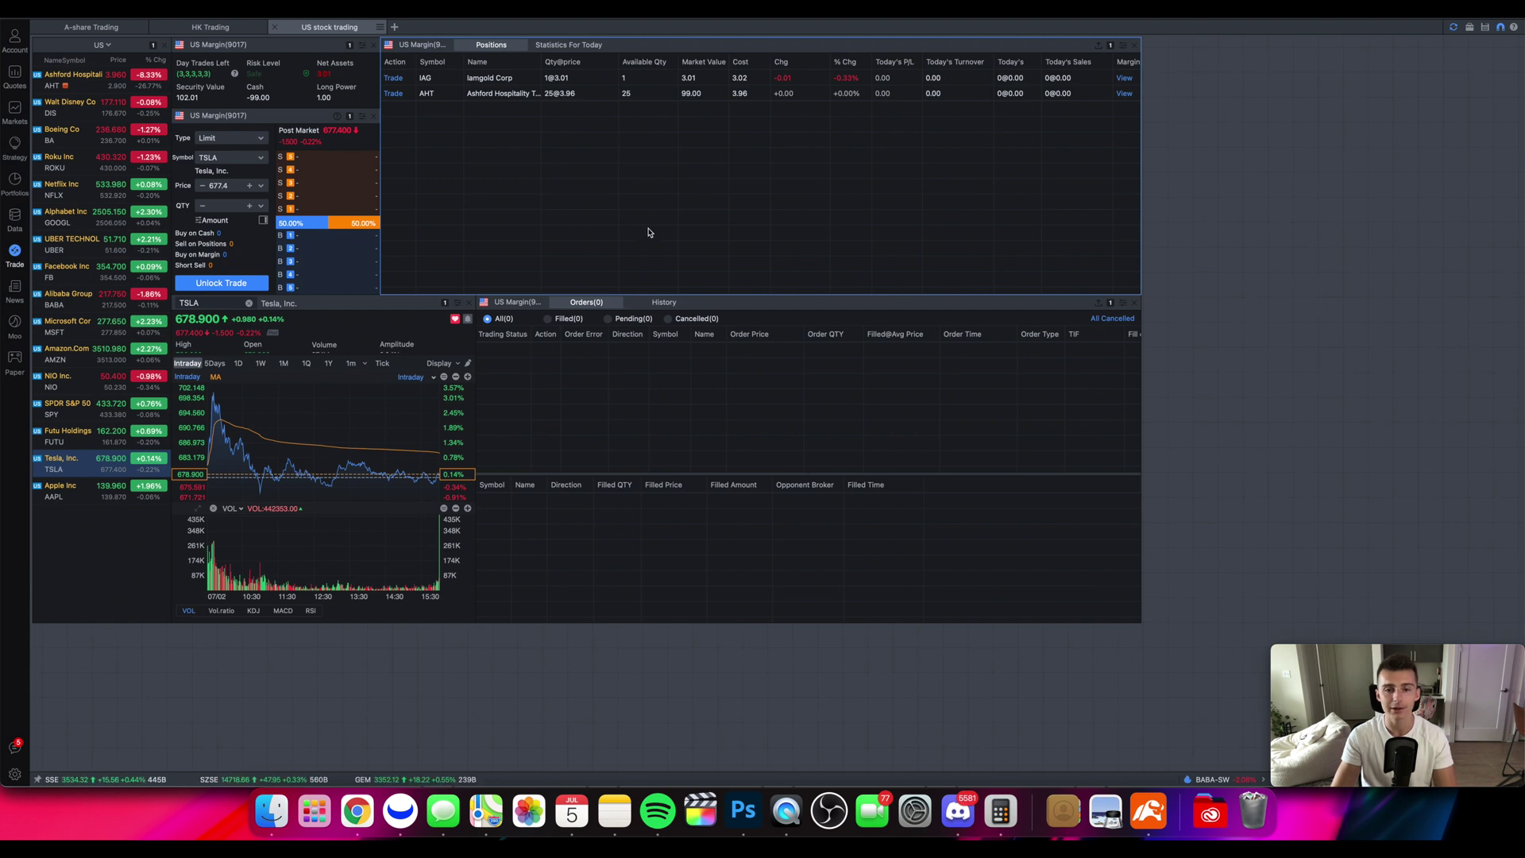
{"action": "left_click", "coordinate": [14, 289]}
Read the '10 Top-Traded US Stocks for Friday (7/2)' article, then show the Watchlists feed.
{"action": "scroll", "coordinate": [852, 162], "scroll_direction": "up", "scroll_amount": 10}
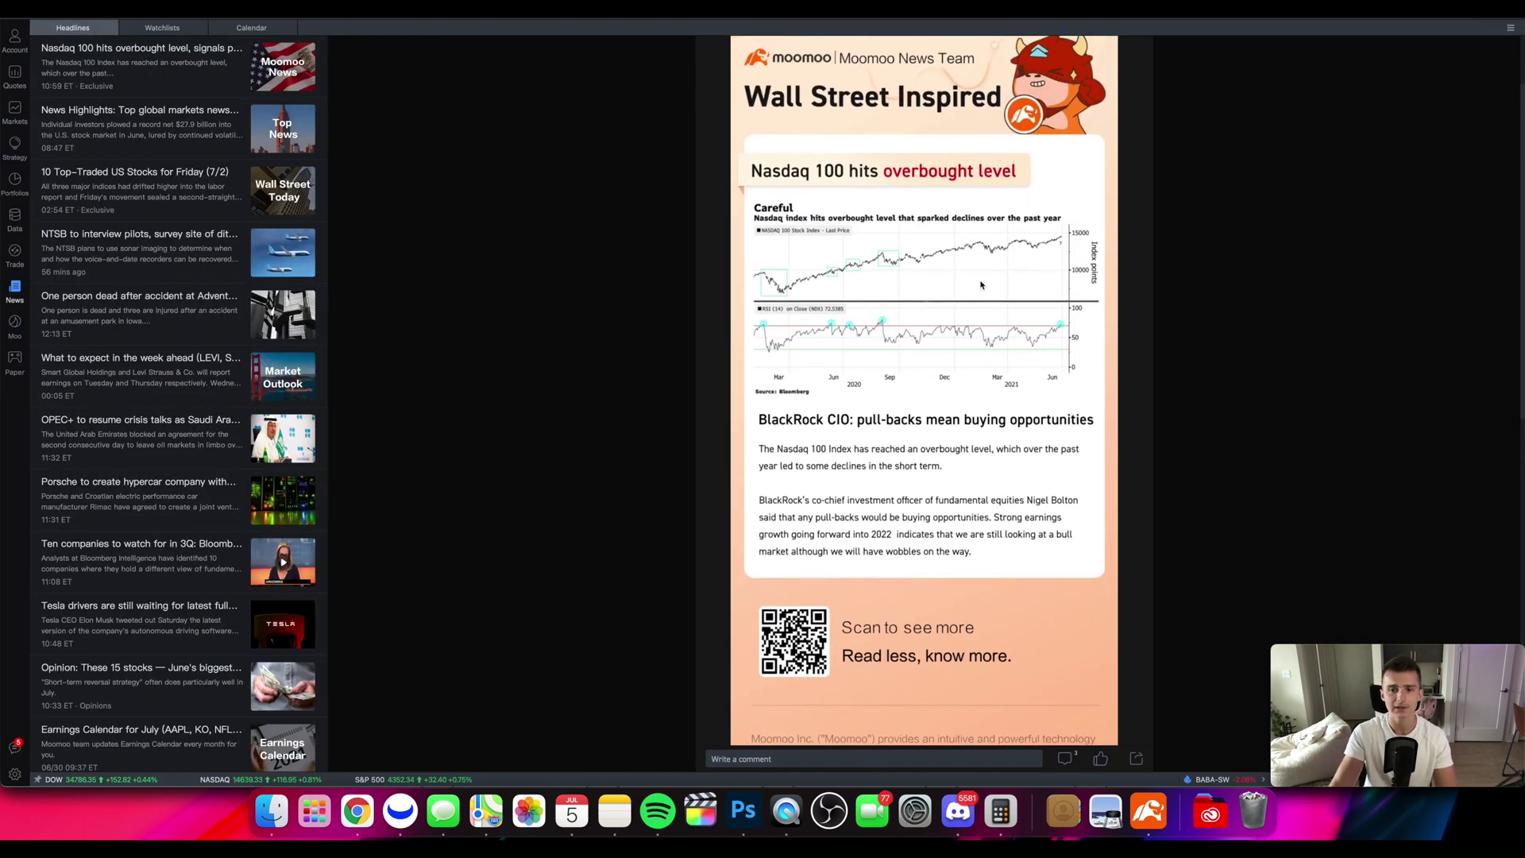
{"action": "scroll", "coordinate": [981, 285], "scroll_direction": "down", "scroll_amount": 15}
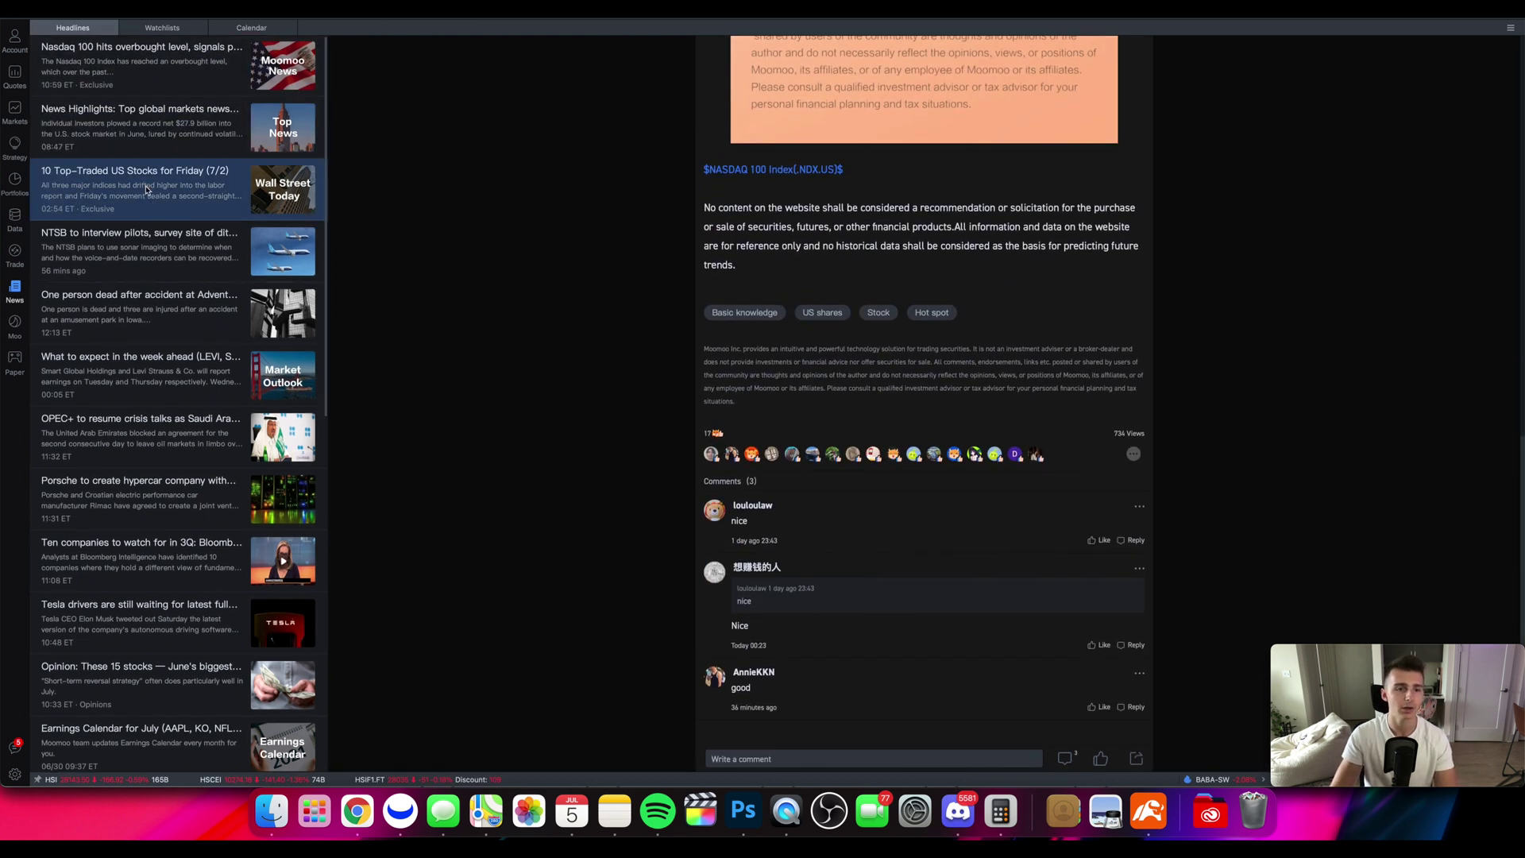
{"action": "left_click", "coordinate": [146, 188]}
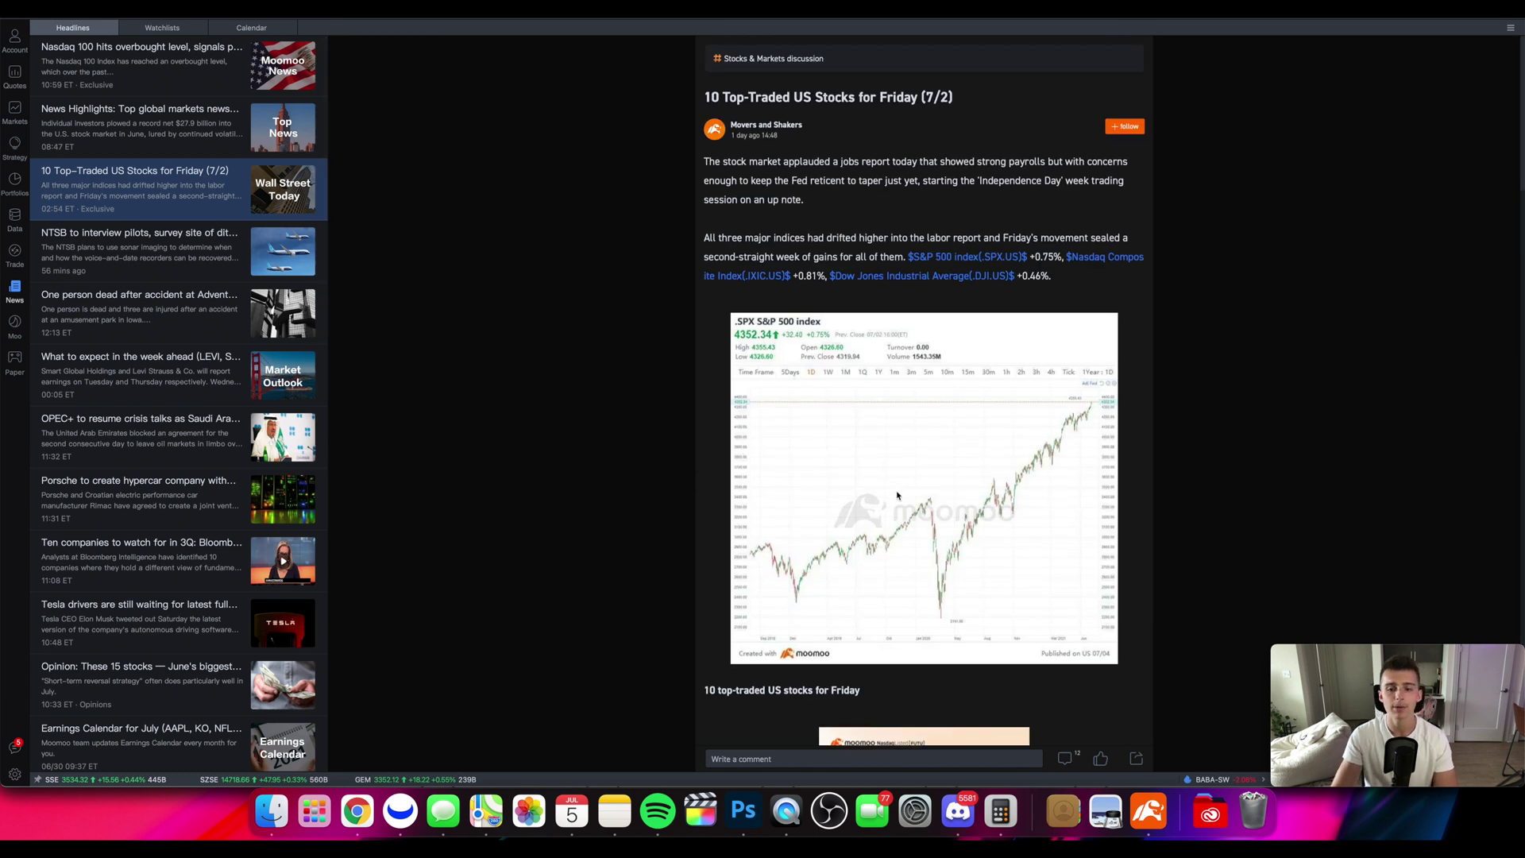
{"action": "scroll", "coordinate": [897, 495], "scroll_direction": "down", "scroll_amount": 10}
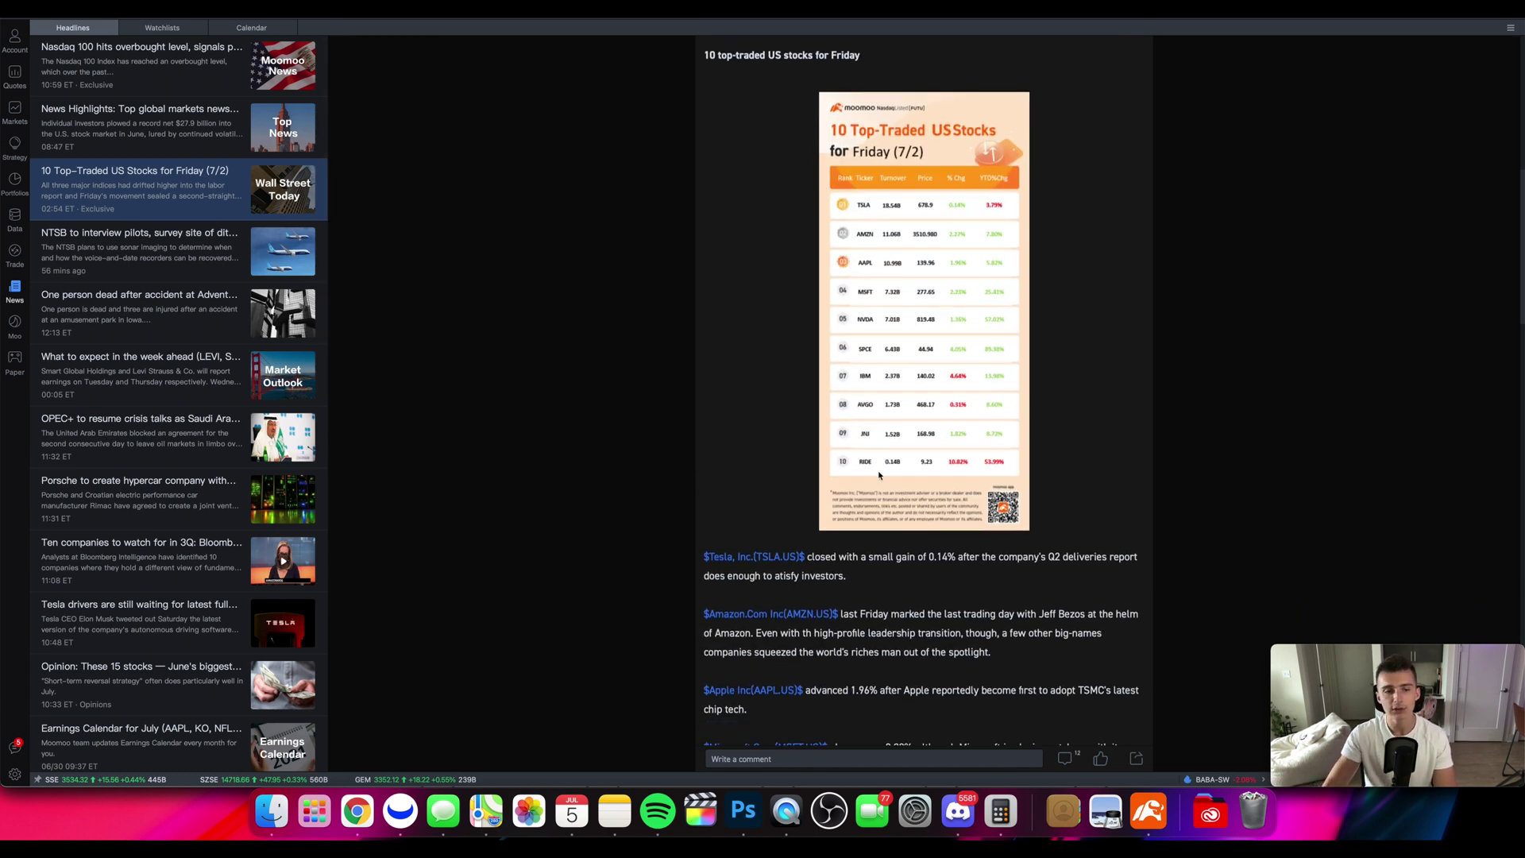
{"action": "scroll", "coordinate": [814, 477], "scroll_direction": "down", "scroll_amount": 4}
{"action": "scroll", "coordinate": [814, 476], "scroll_direction": "up", "scroll_amount": 14}
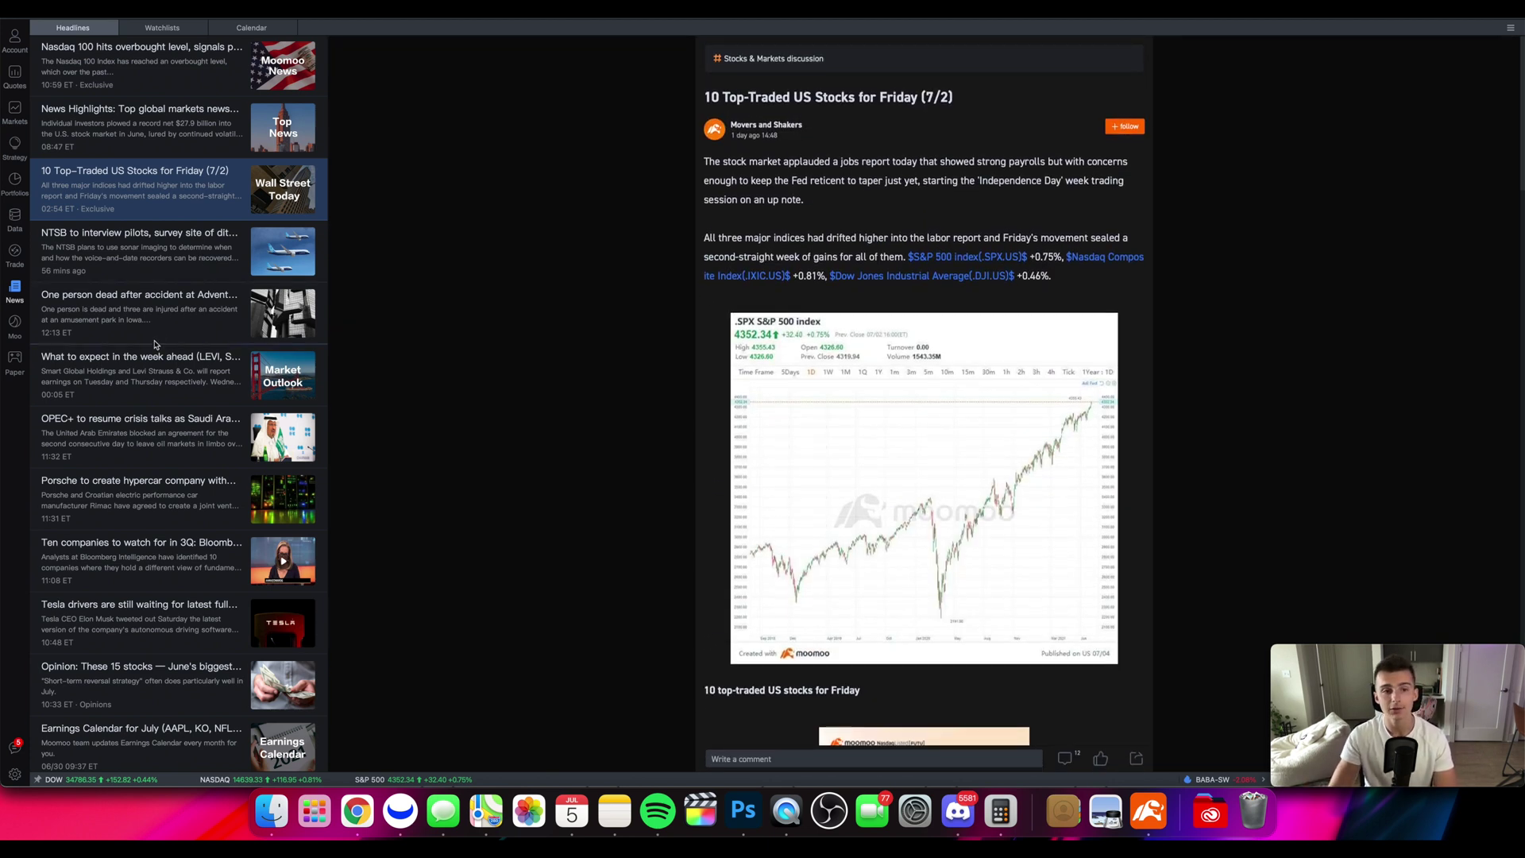
{"action": "scroll", "coordinate": [138, 348], "scroll_direction": "up", "scroll_amount": 2}
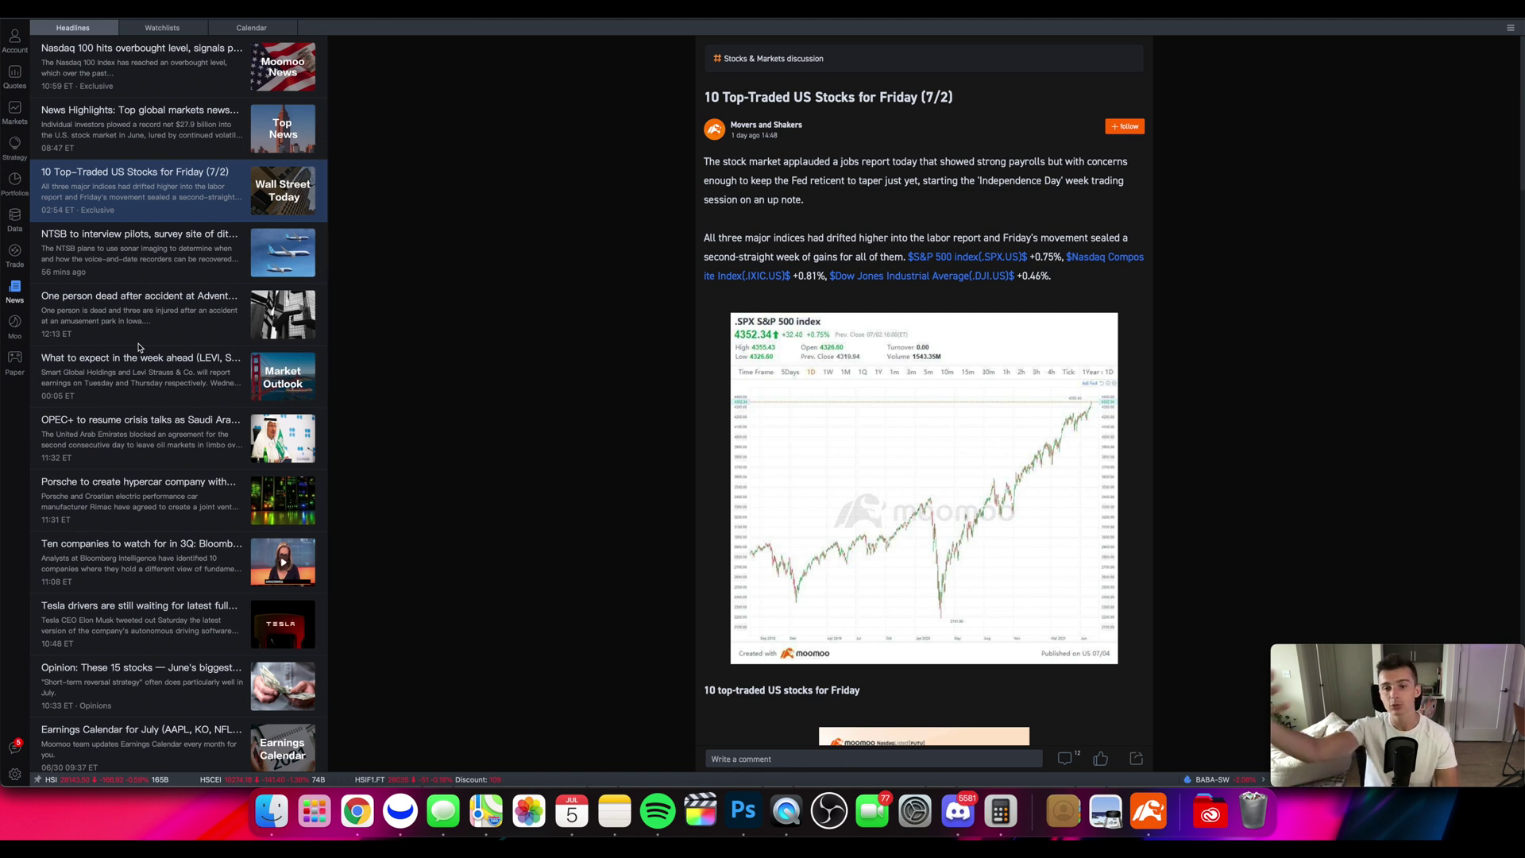
{"action": "left_click", "coordinate": [161, 28]}
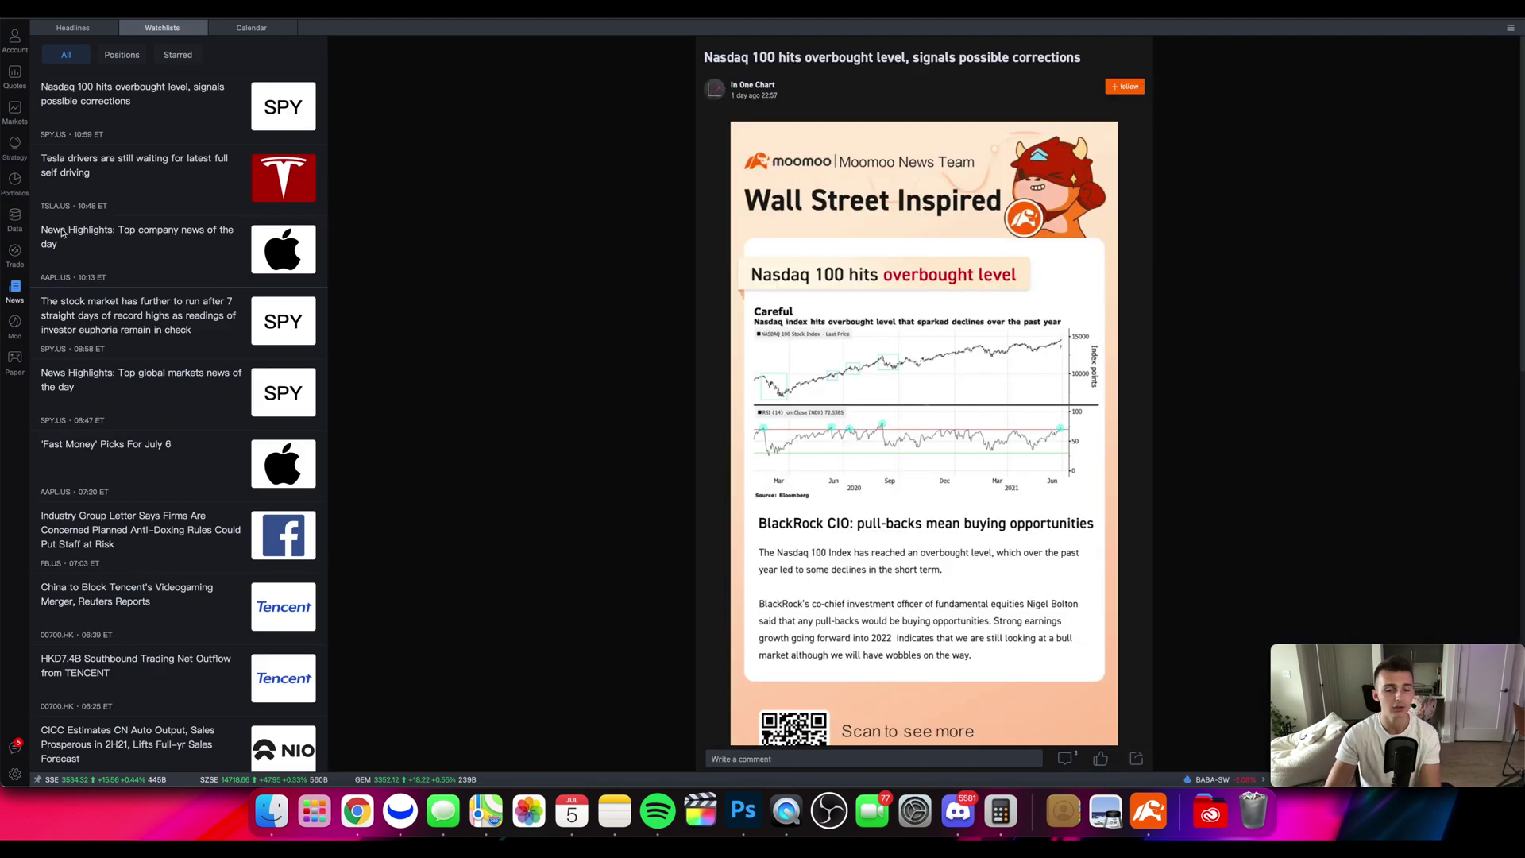
Browse the news Calendar's Earnings, IPOs and Div/Split tabs, ending back on Earnings.
{"action": "left_click", "coordinate": [260, 32]}
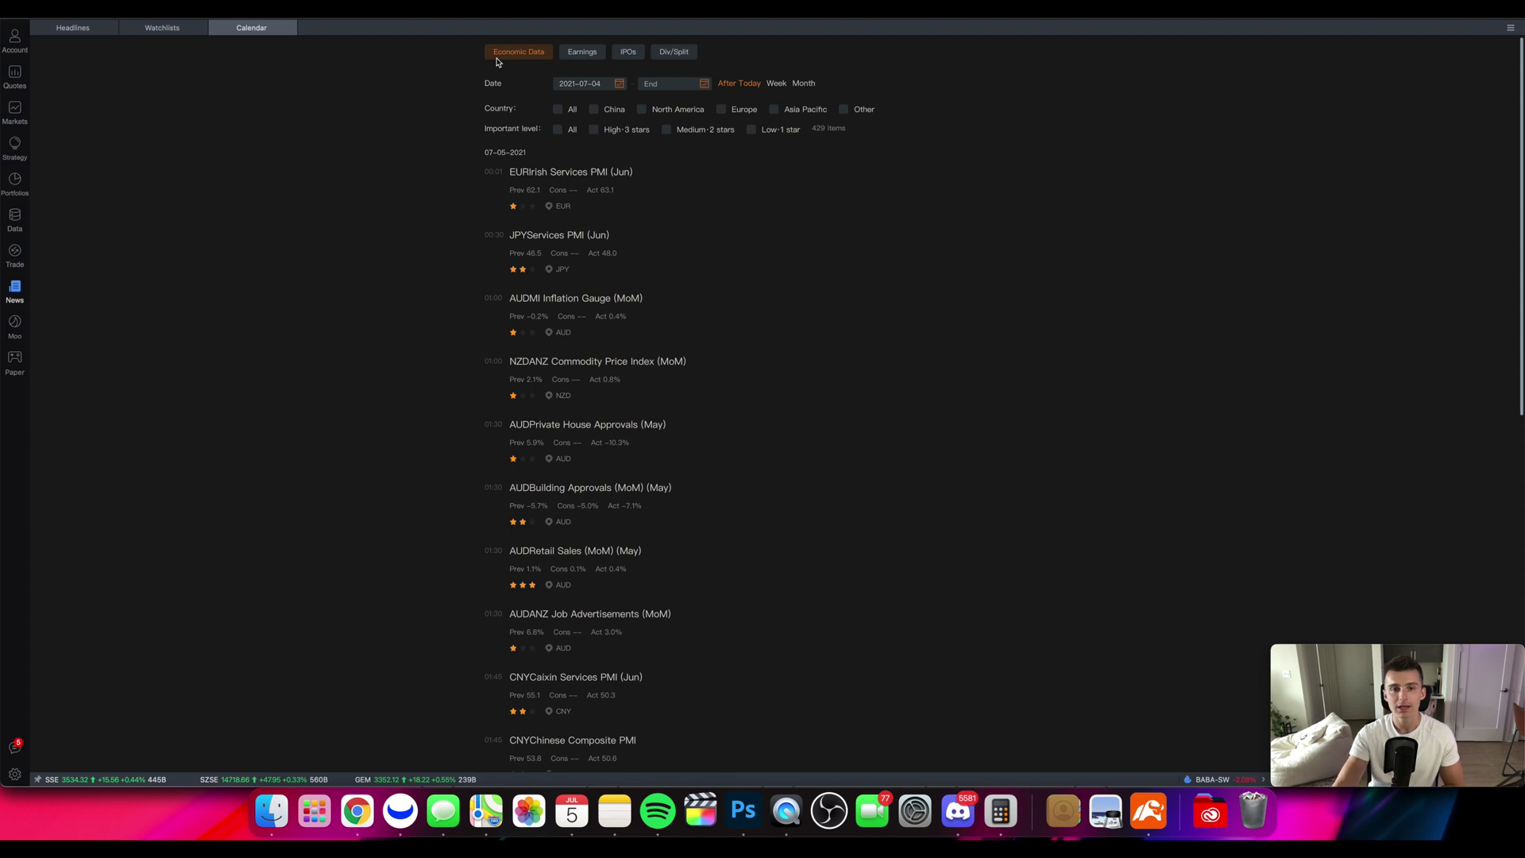
{"action": "left_click", "coordinate": [582, 51]}
{"action": "left_click", "coordinate": [616, 55]}
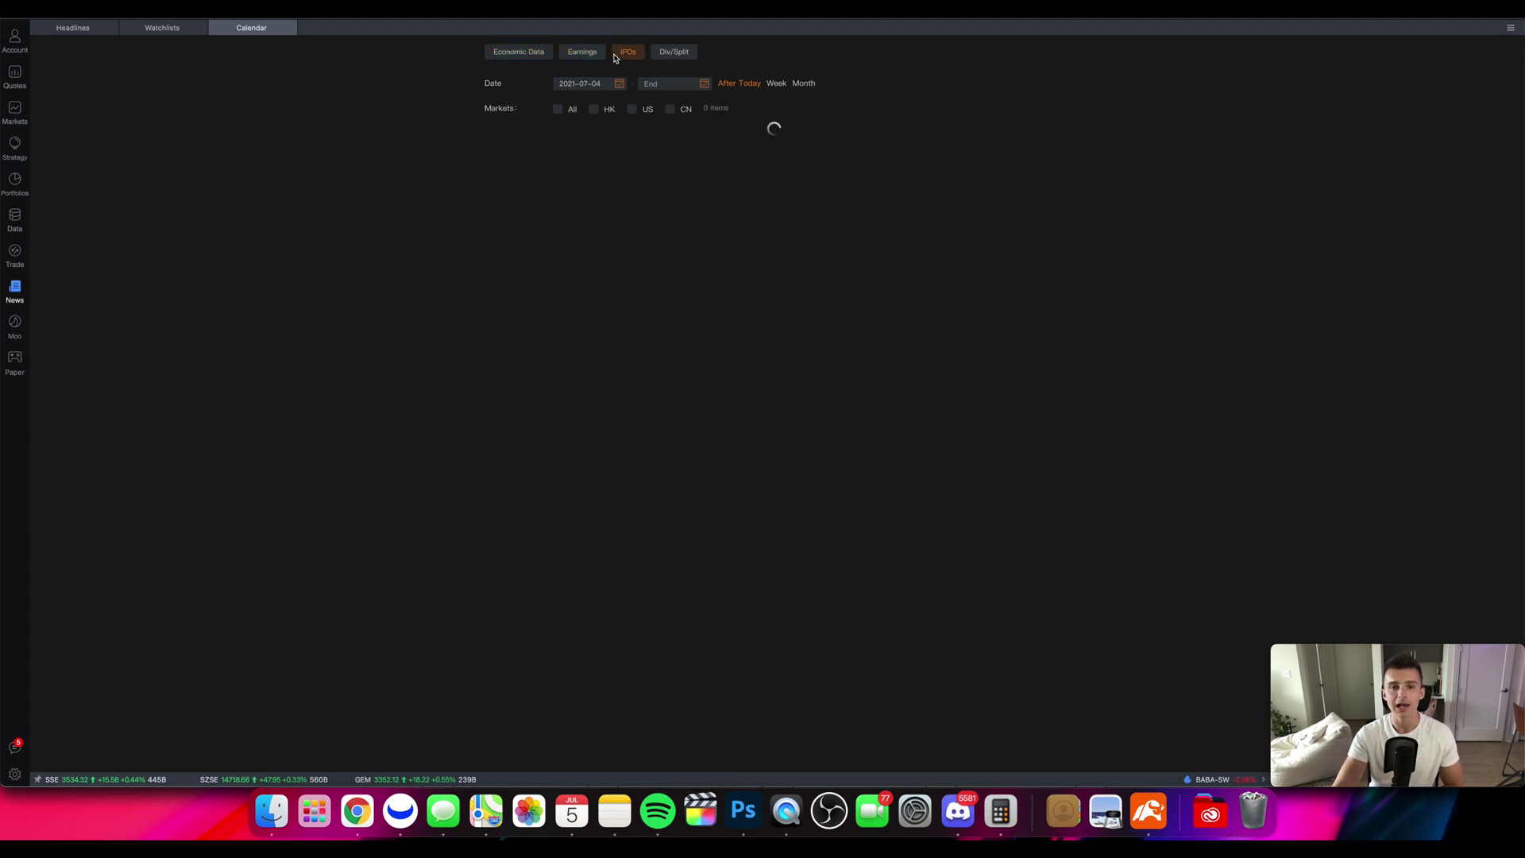
{"action": "left_click", "coordinate": [675, 53]}
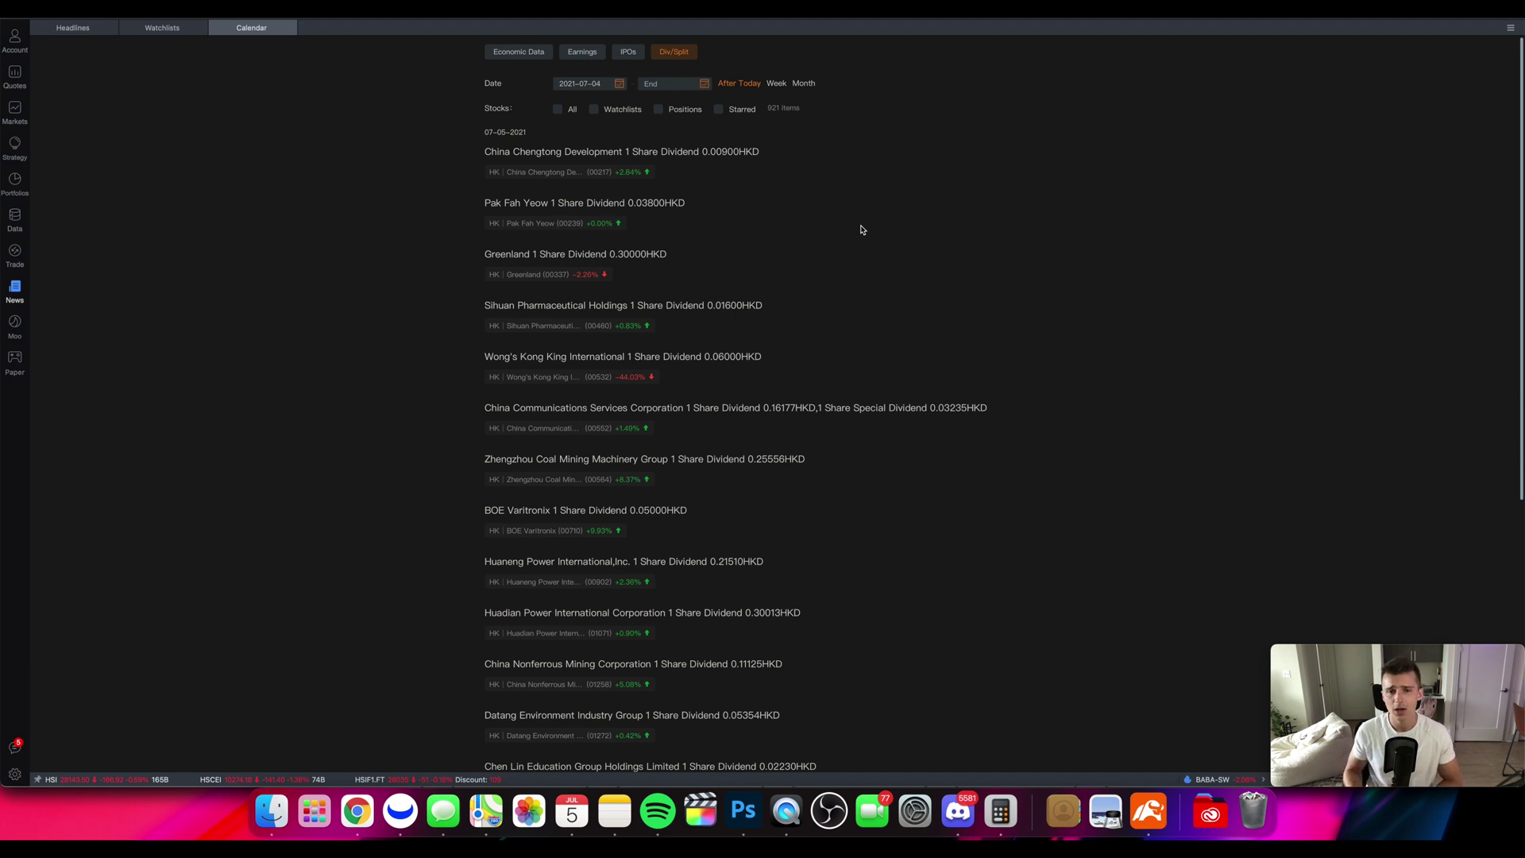
{"action": "left_click", "coordinate": [585, 52]}
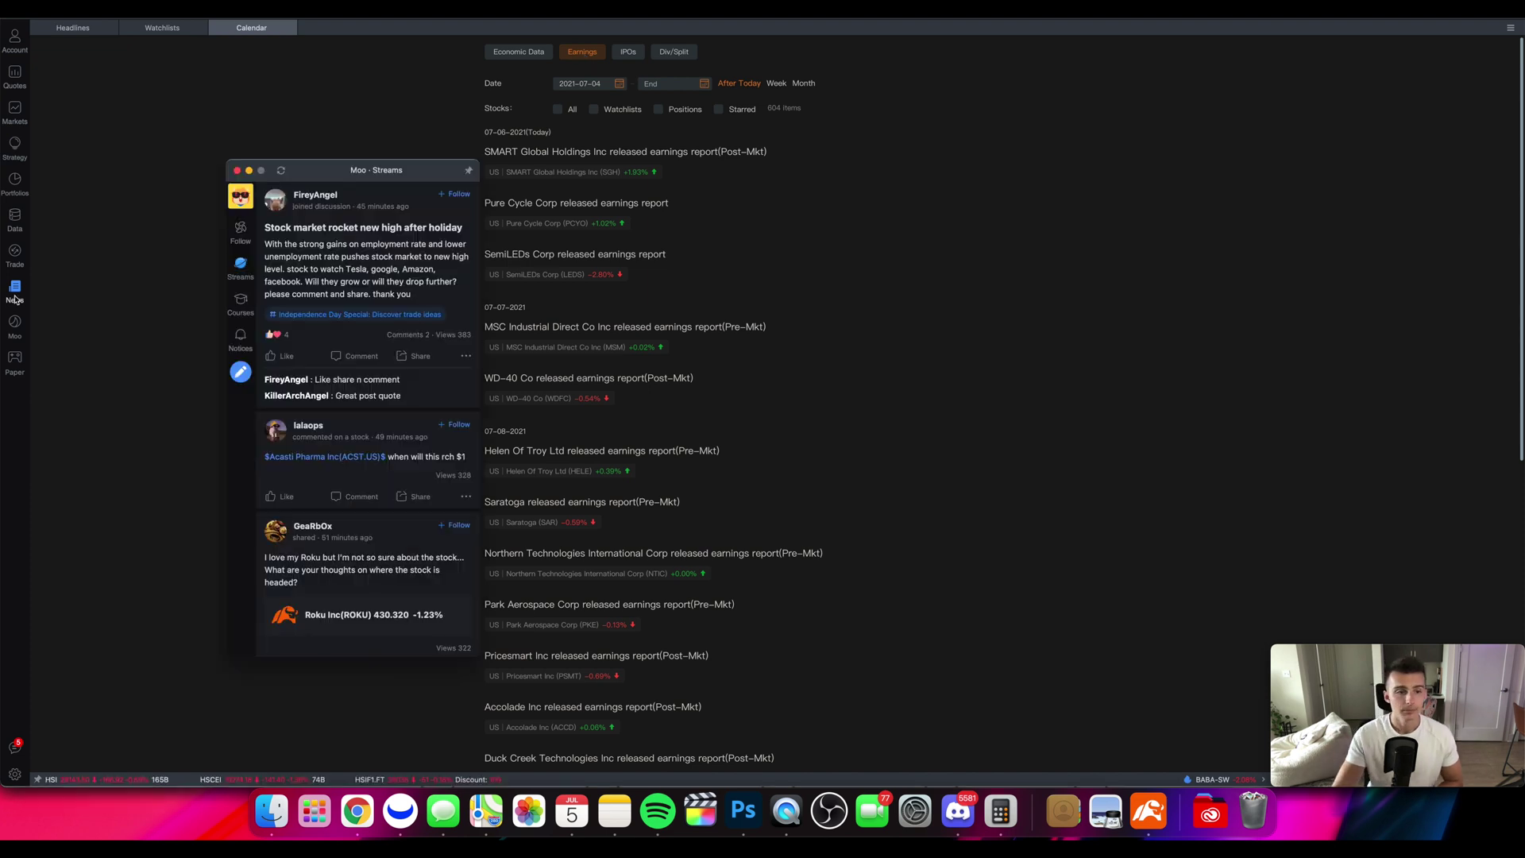
Enlarge the Moo Streams panel, start a new moment post, then discard the draft.
{"action": "mouse_move", "coordinate": [16, 326]}
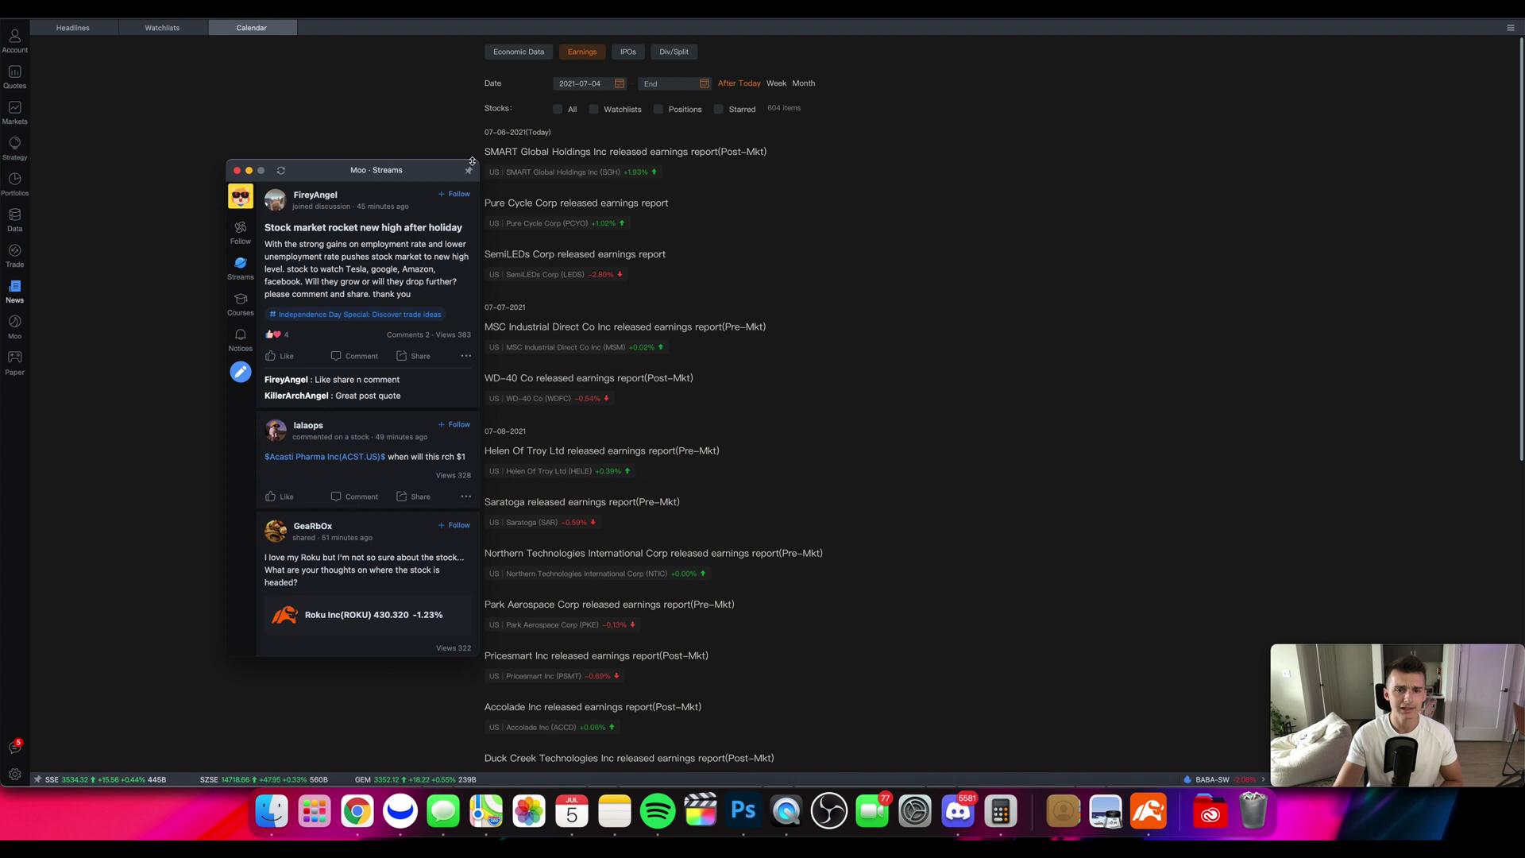
{"action": "left_click_drag", "start_coordinate": [478, 160], "coordinate": [1198, 68]}
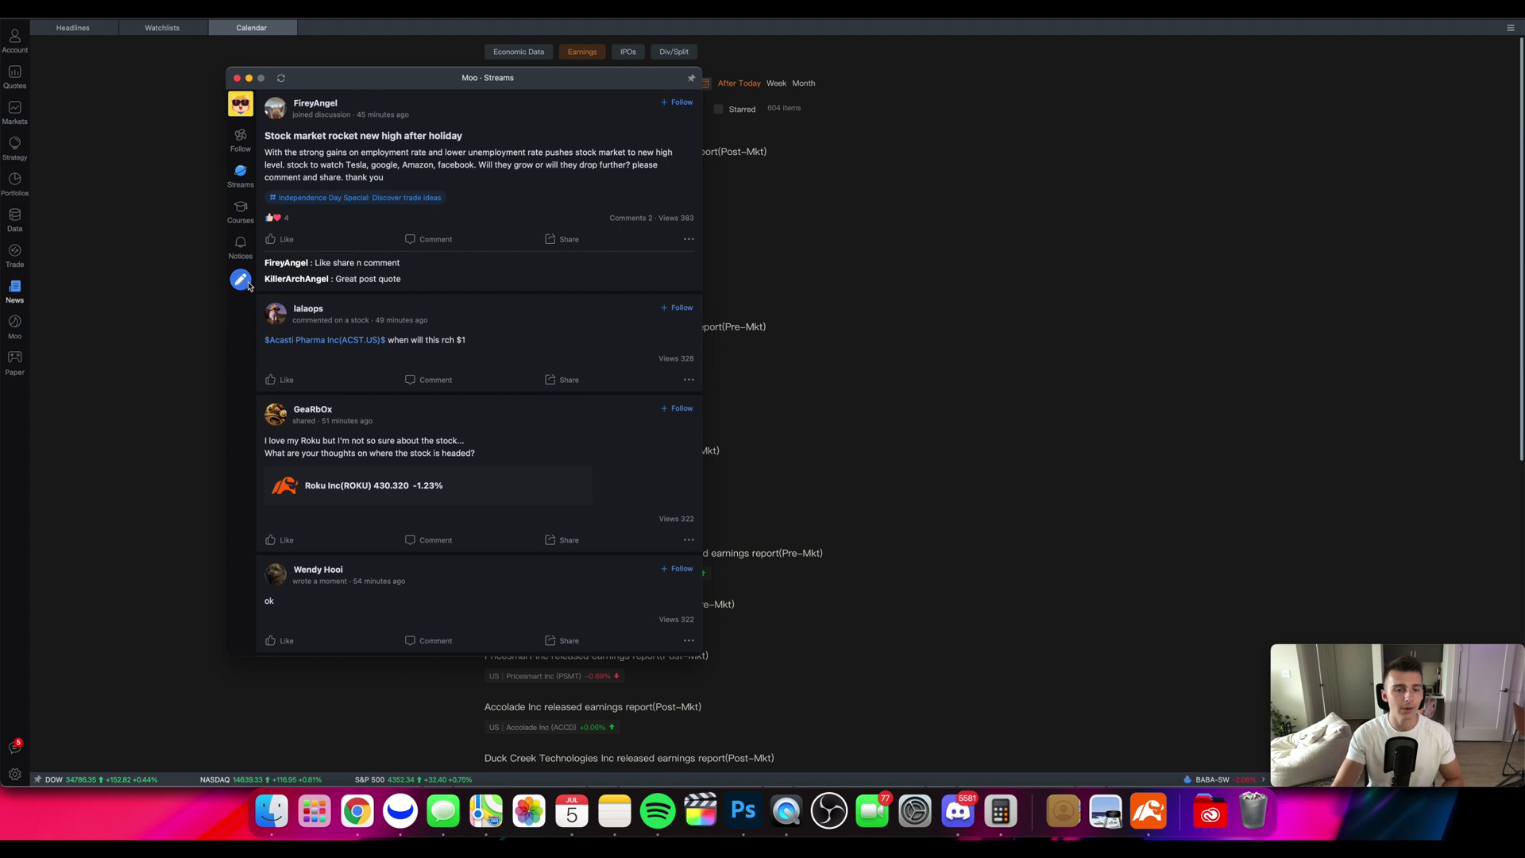
{"action": "mouse_move", "coordinate": [240, 279]}
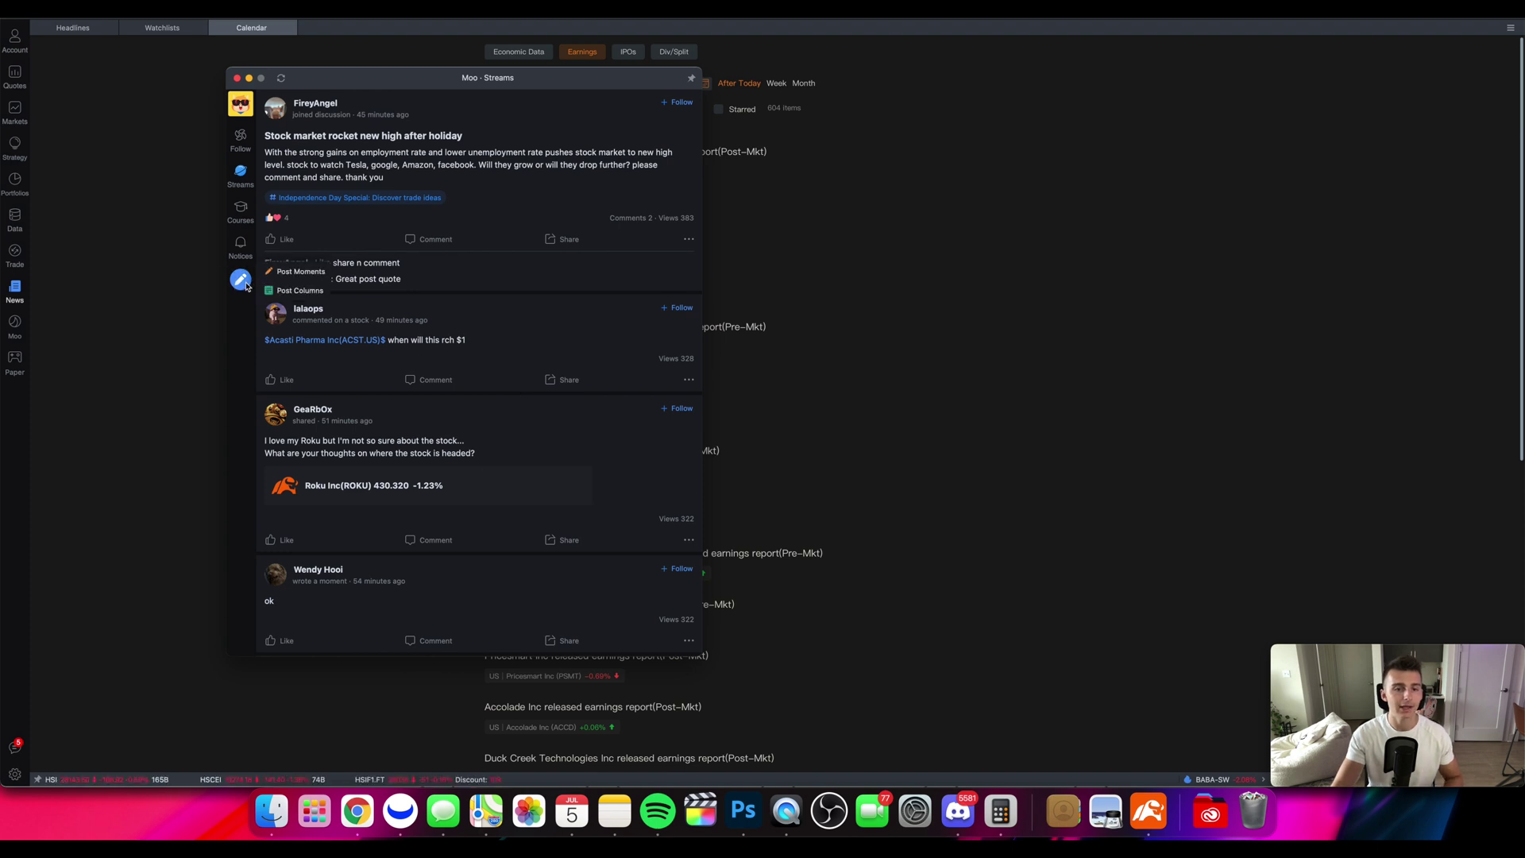
{"action": "left_click", "coordinate": [309, 273]}
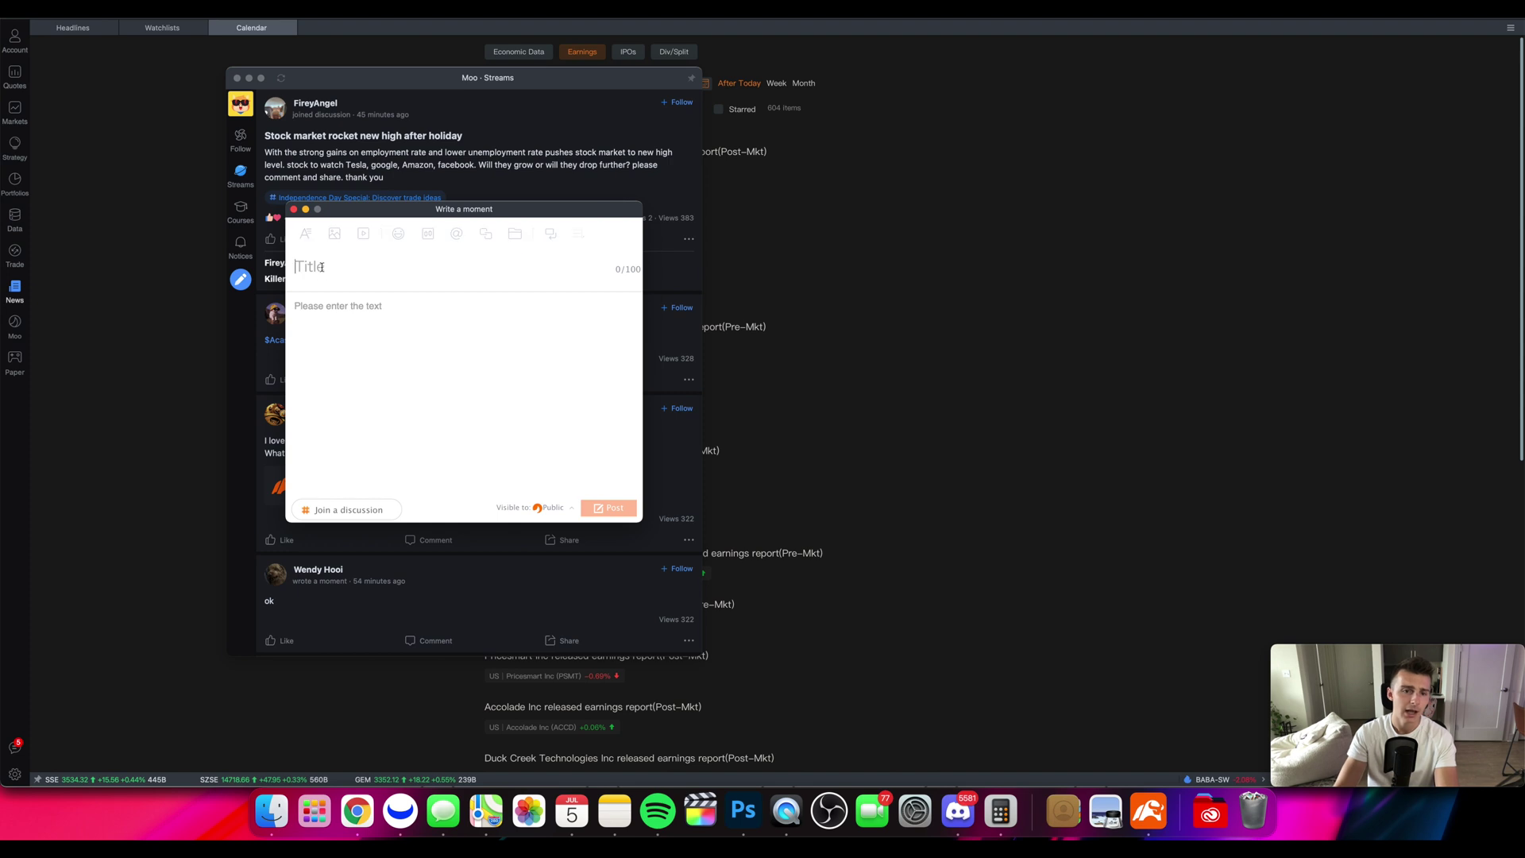
{"action": "left_click", "coordinate": [294, 209]}
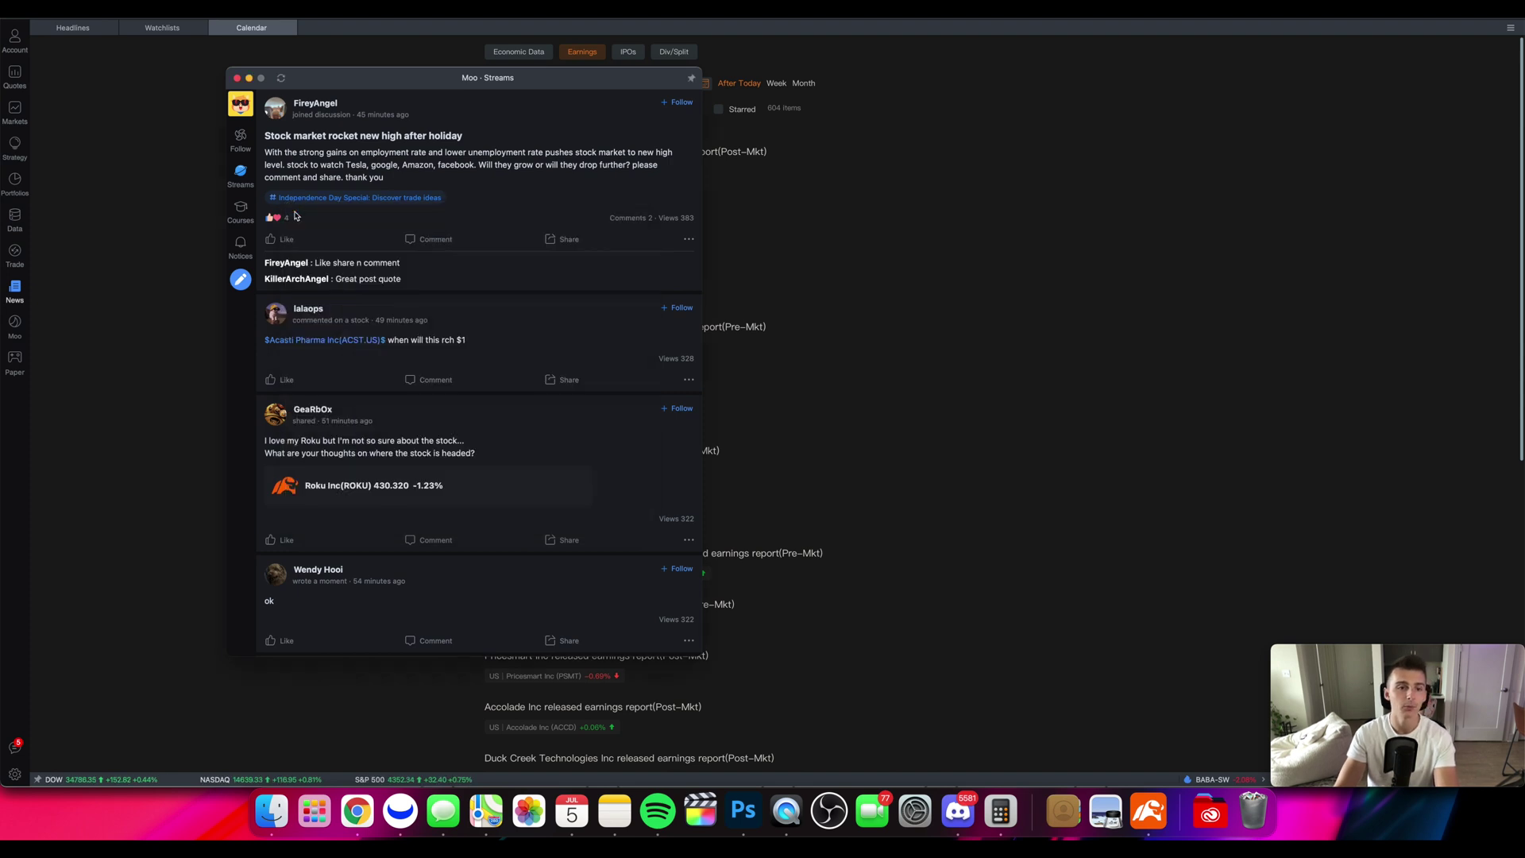
{"action": "left_click", "coordinate": [242, 210]}
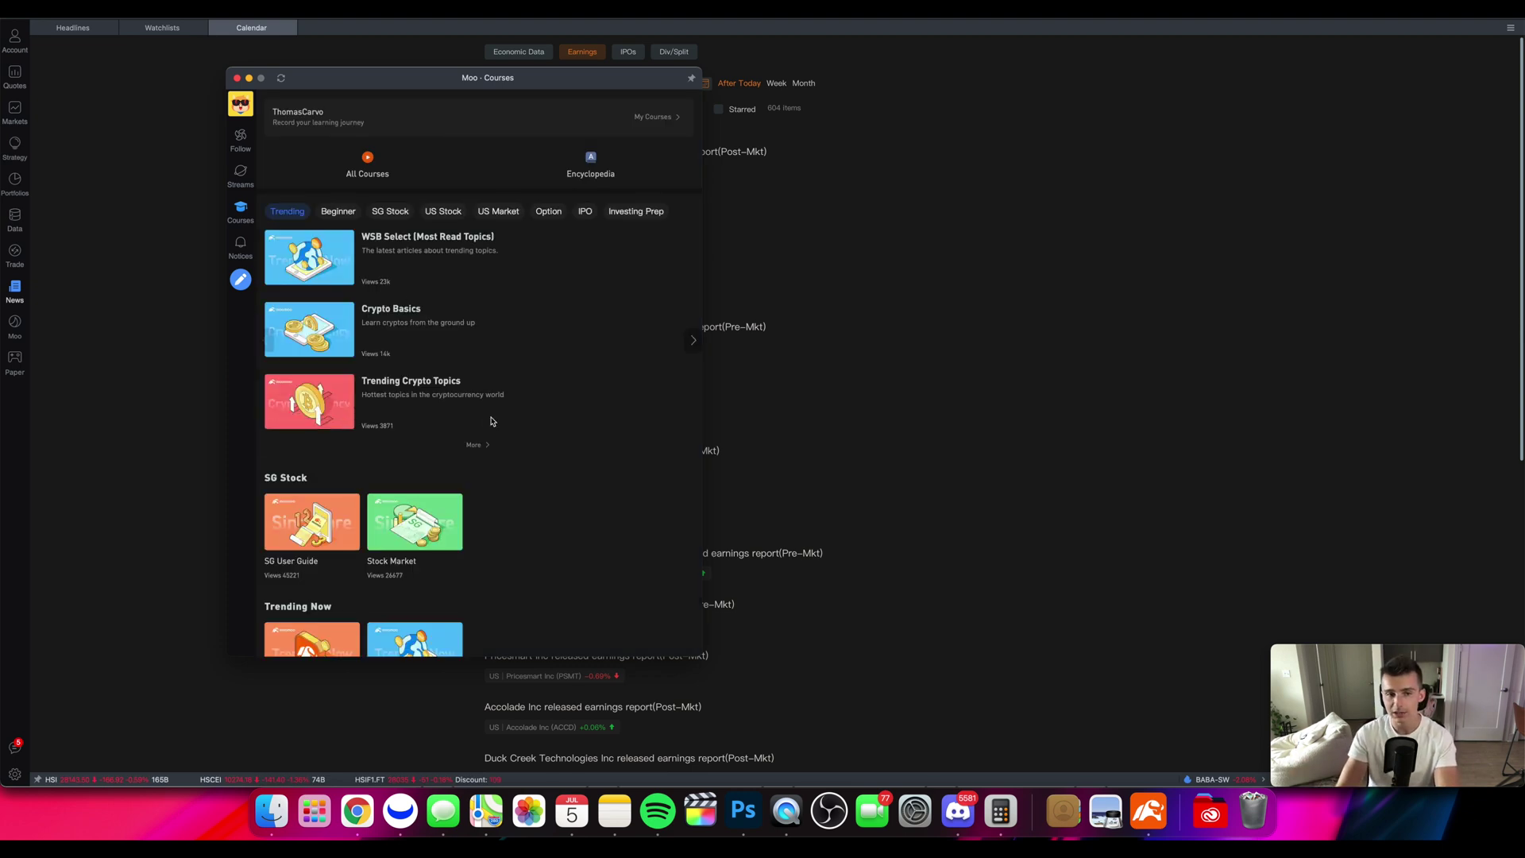
Open the Fundamental Analysis course from the beginner list, then close it and confirm.
{"action": "left_click", "coordinate": [346, 210]}
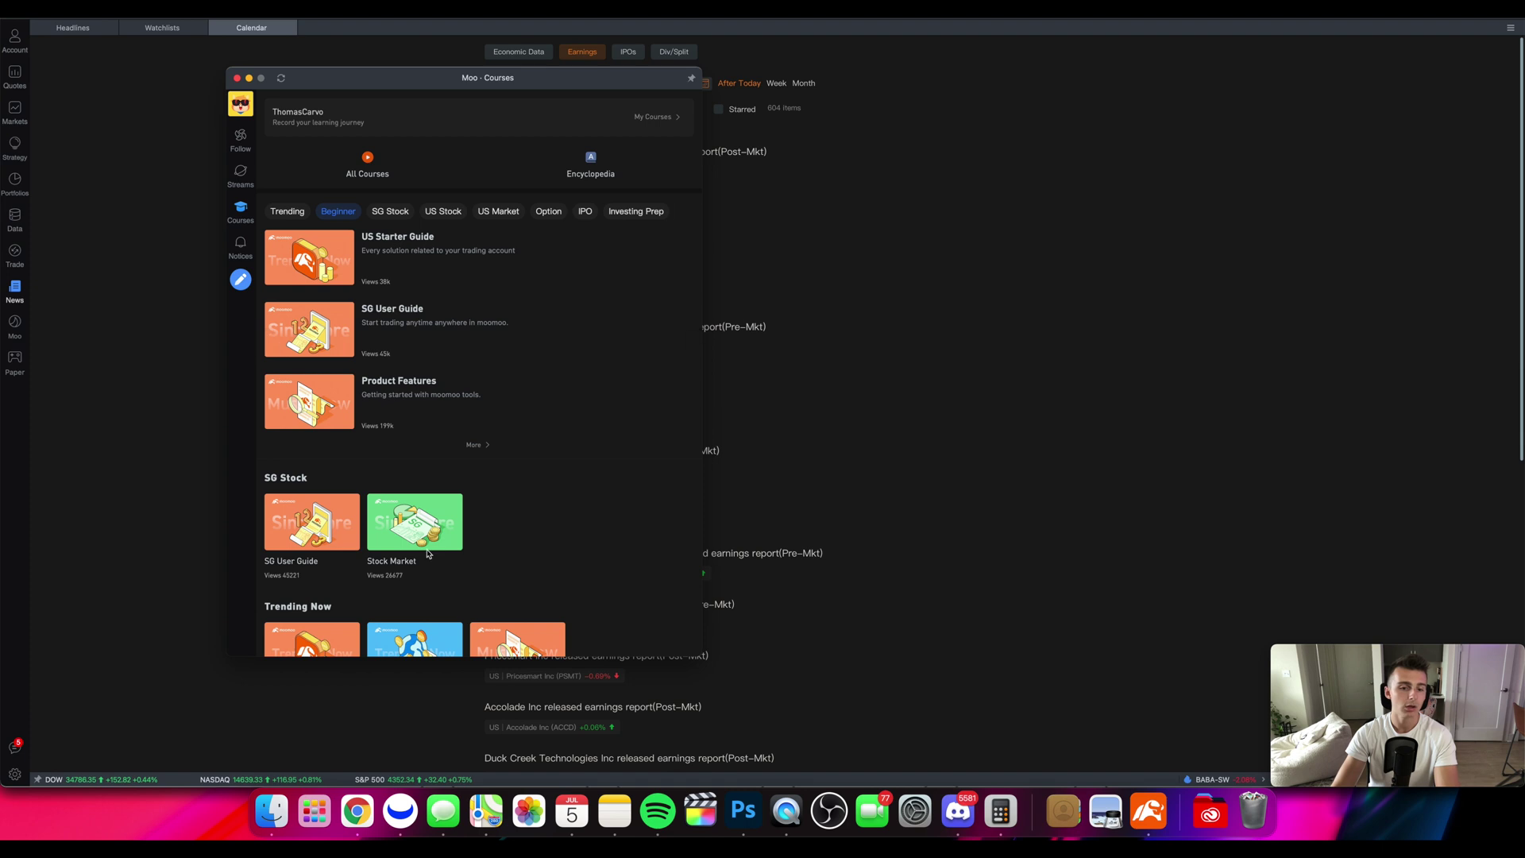
{"action": "scroll", "coordinate": [406, 528], "scroll_direction": "down", "scroll_amount": 2}
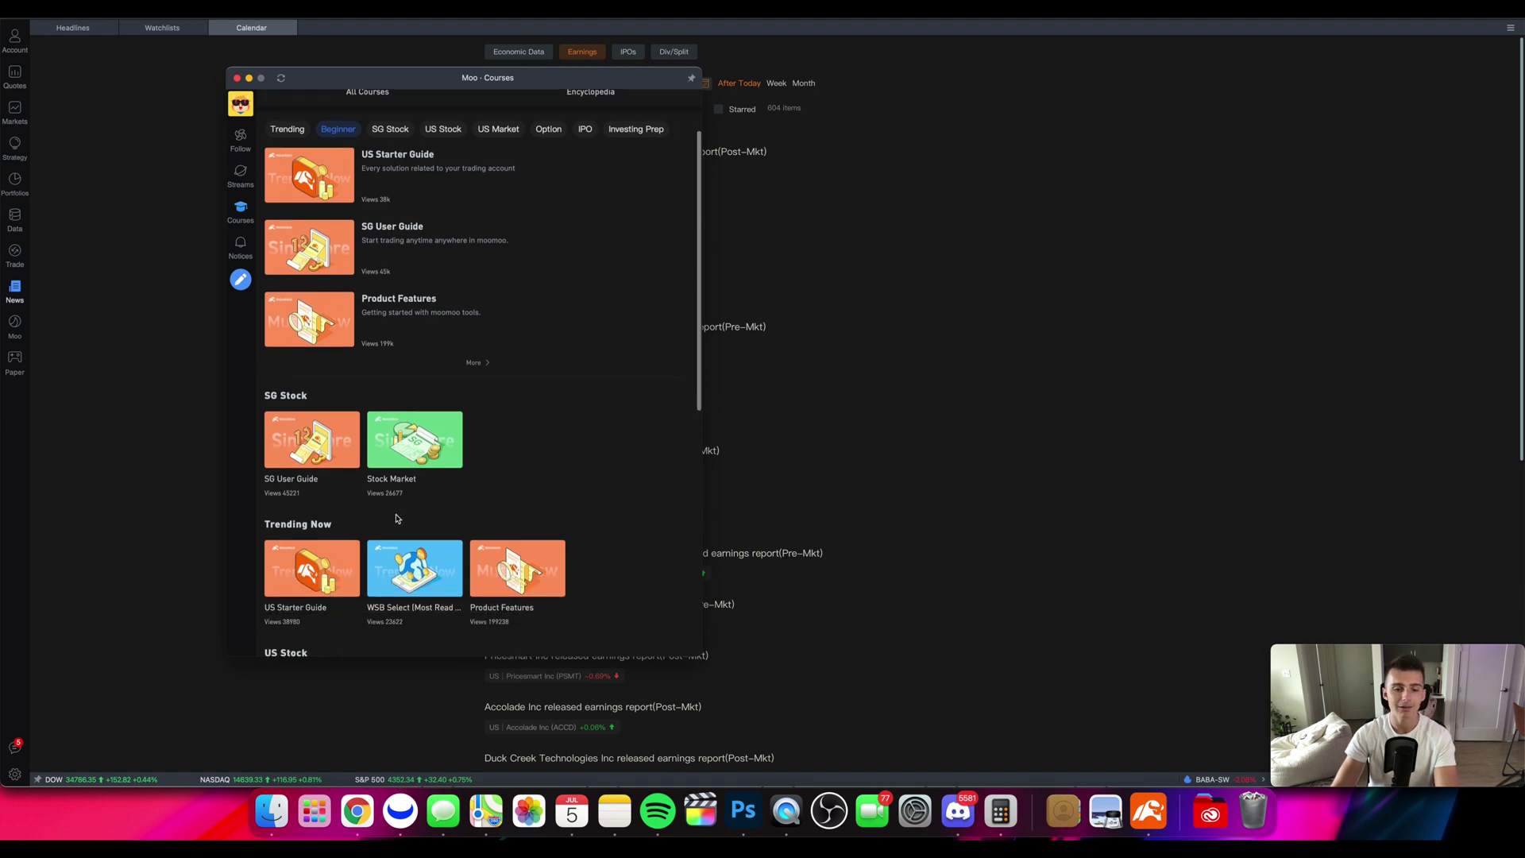
{"action": "scroll", "coordinate": [397, 518], "scroll_direction": "up", "scroll_amount": 2}
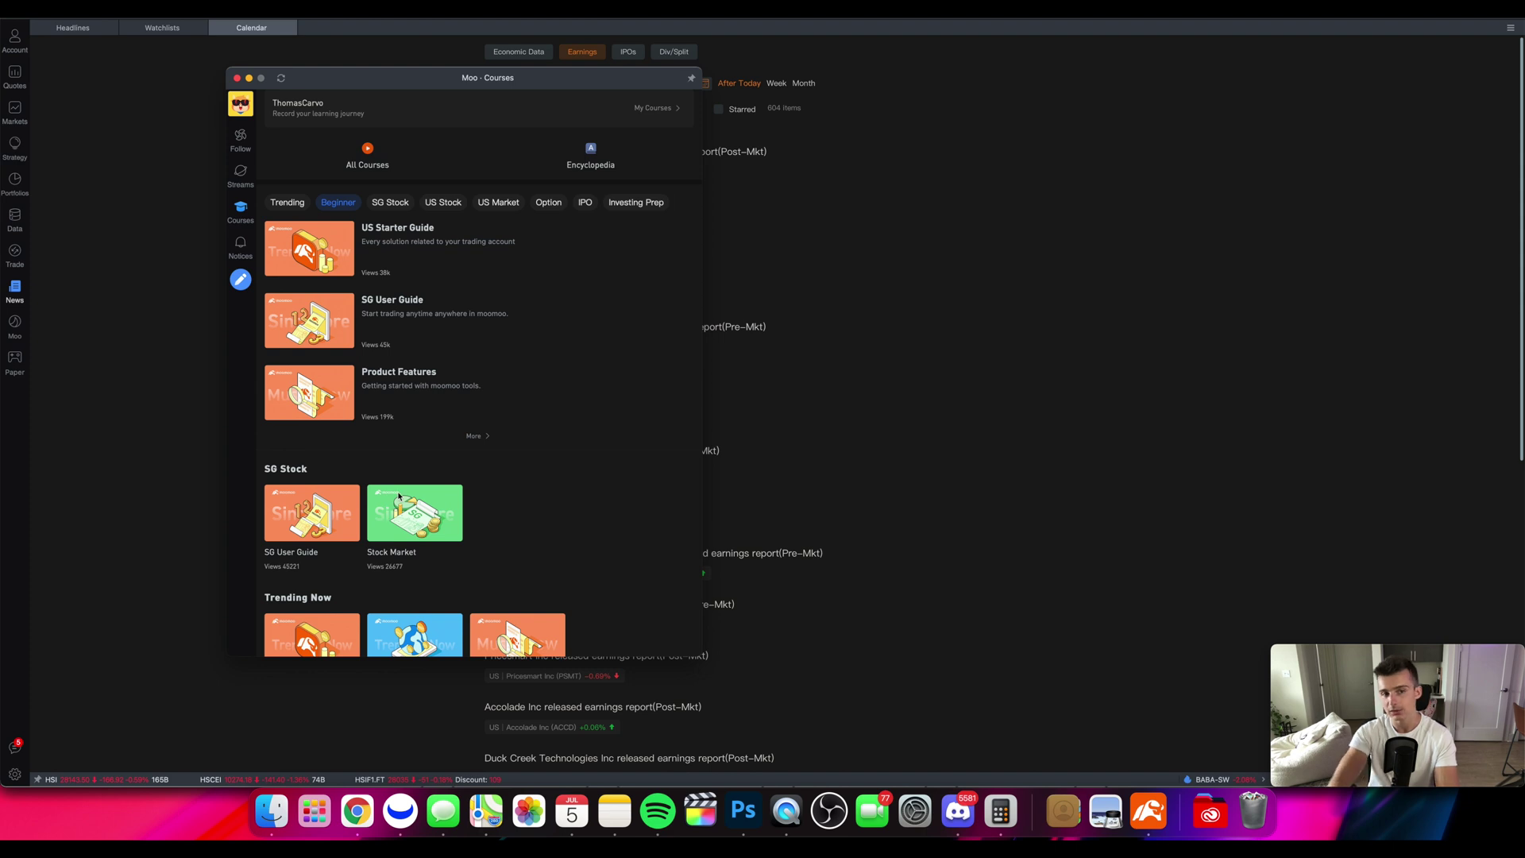
{"action": "scroll", "coordinate": [579, 523], "scroll_direction": "down", "scroll_amount": 6}
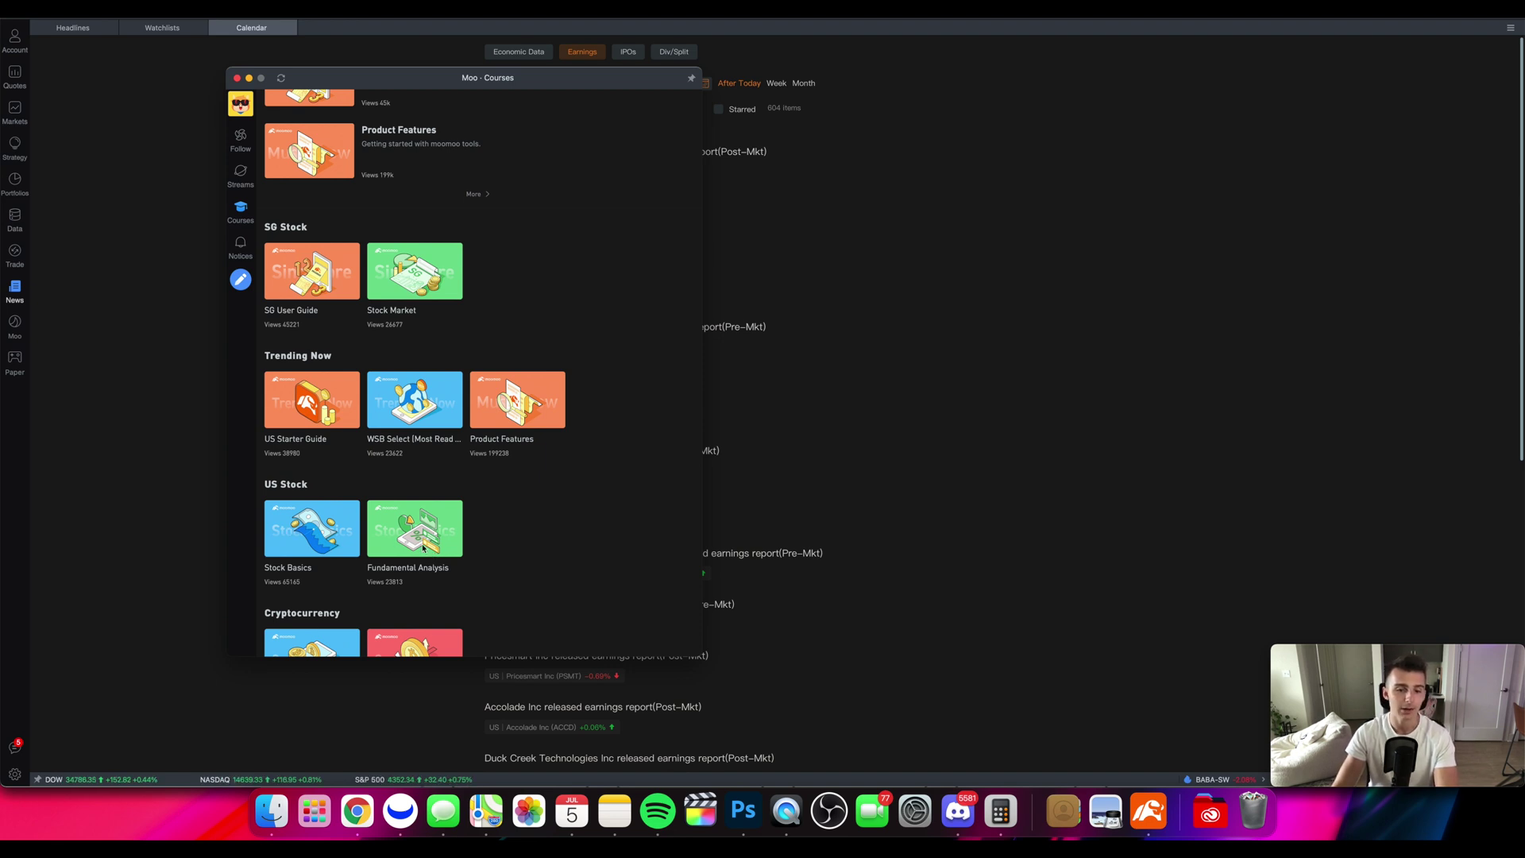
{"action": "left_click", "coordinate": [423, 548]}
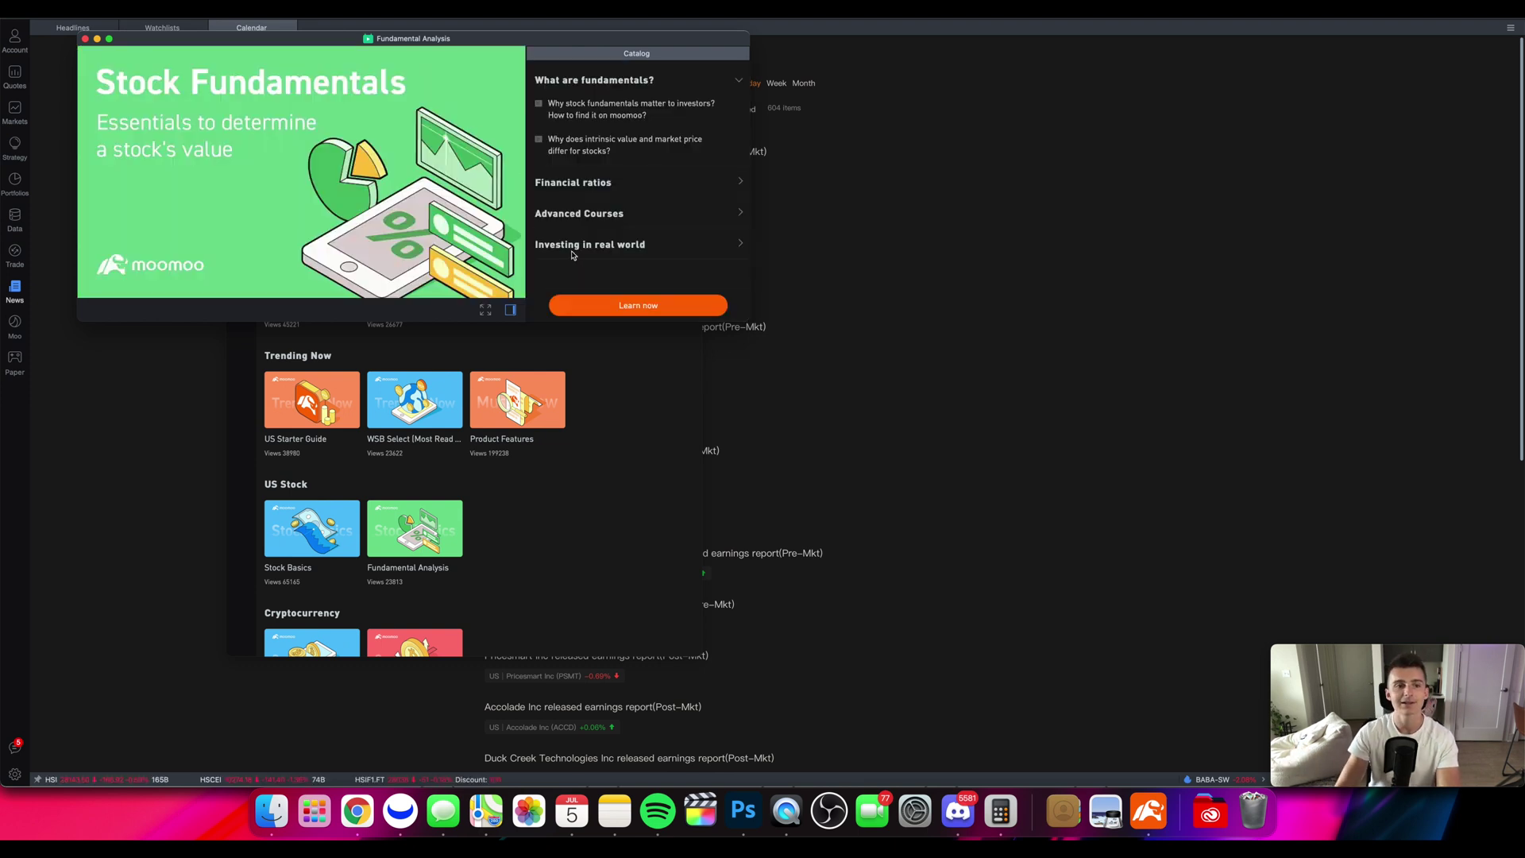
{"action": "left_click", "coordinate": [85, 38]}
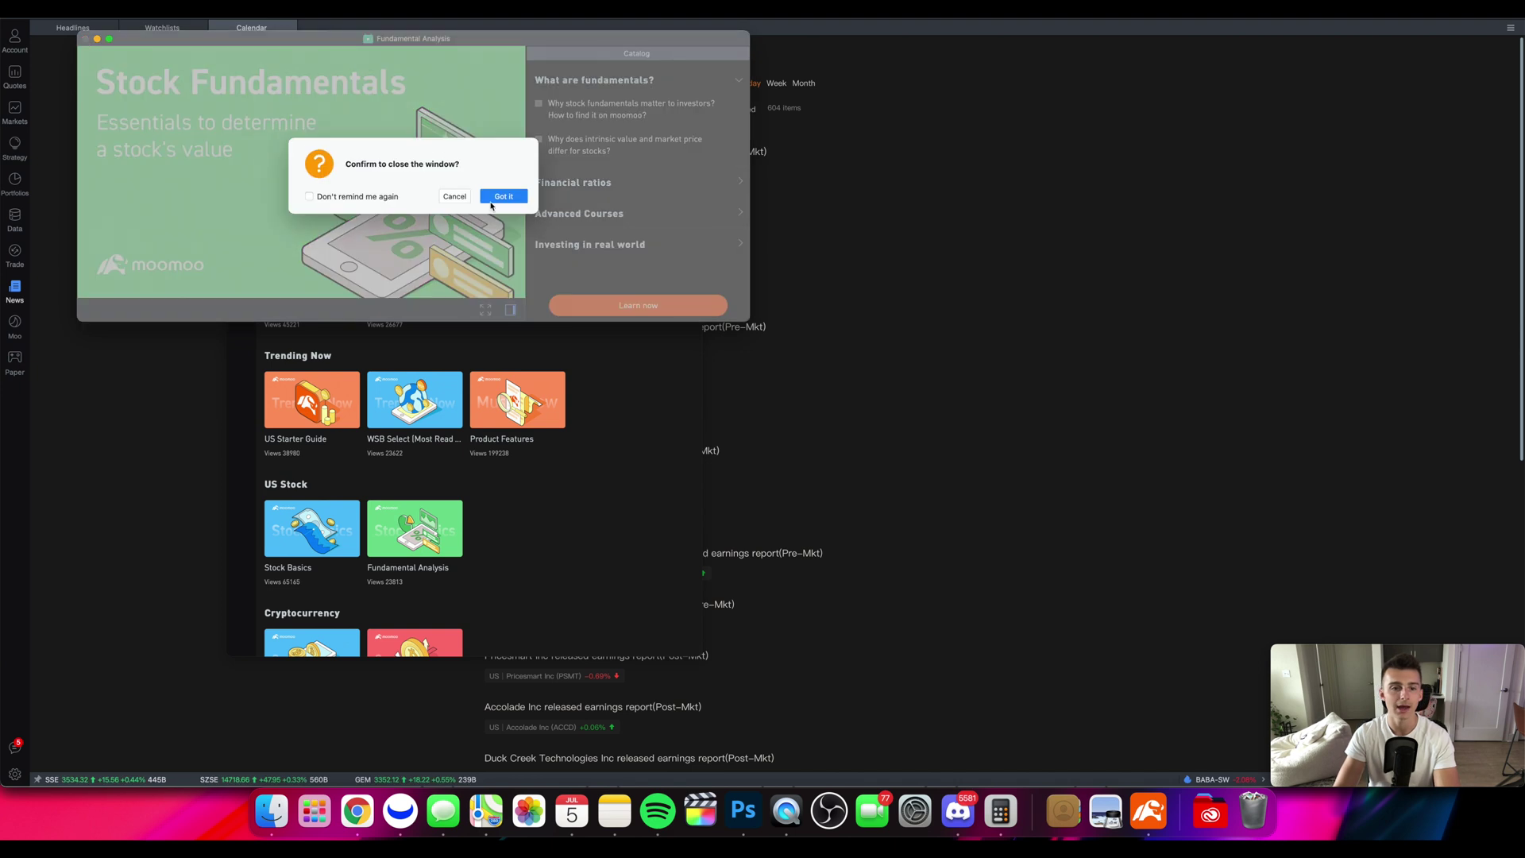
{"action": "left_click", "coordinate": [486, 201]}
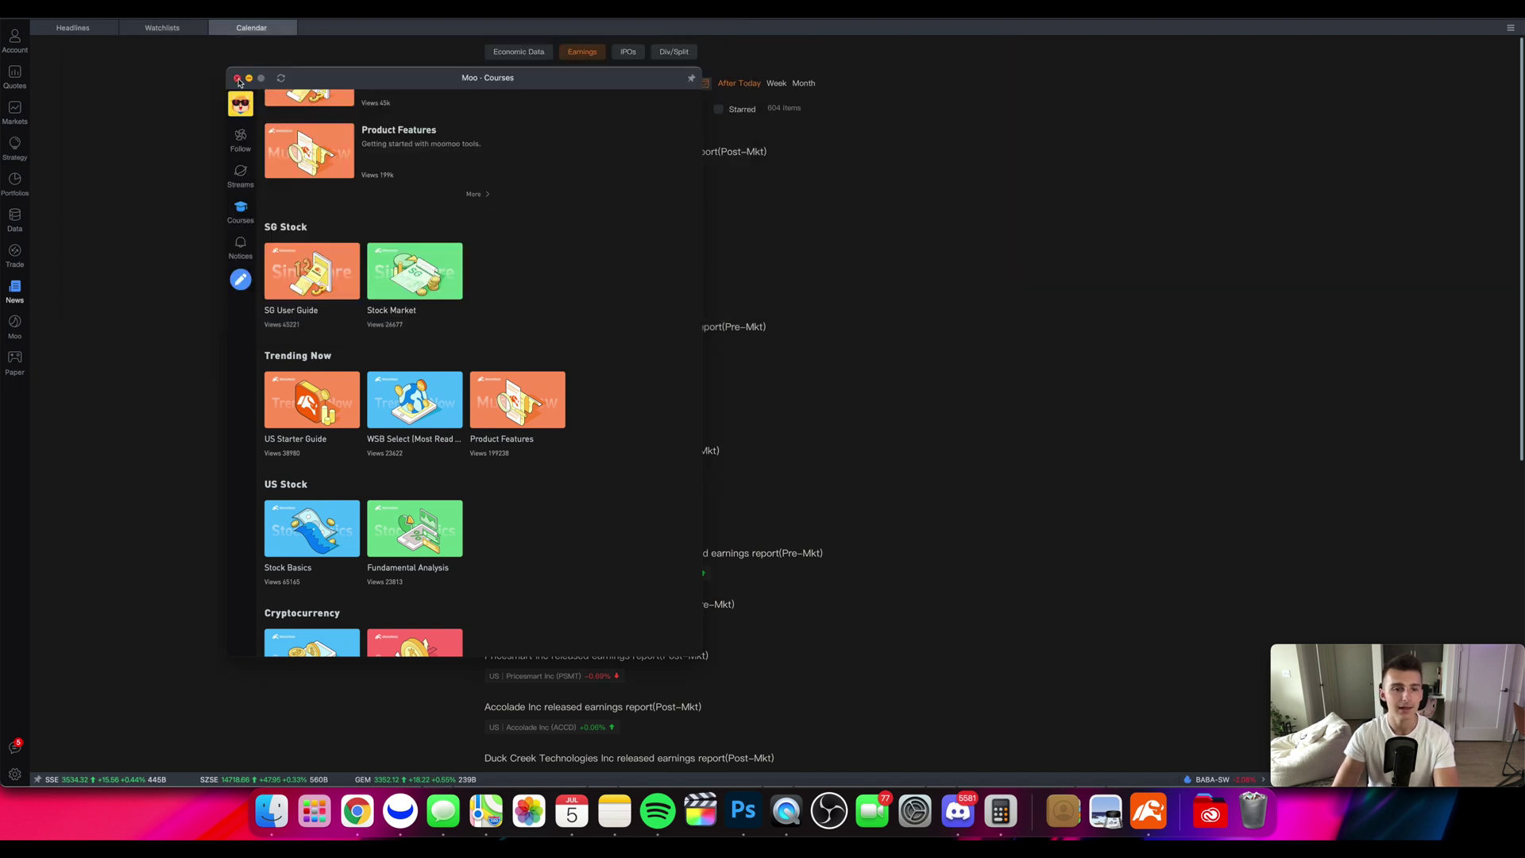
Open Paper Trading, then close its 'More features, coming soon' window.
{"action": "left_click", "coordinate": [21, 364]}
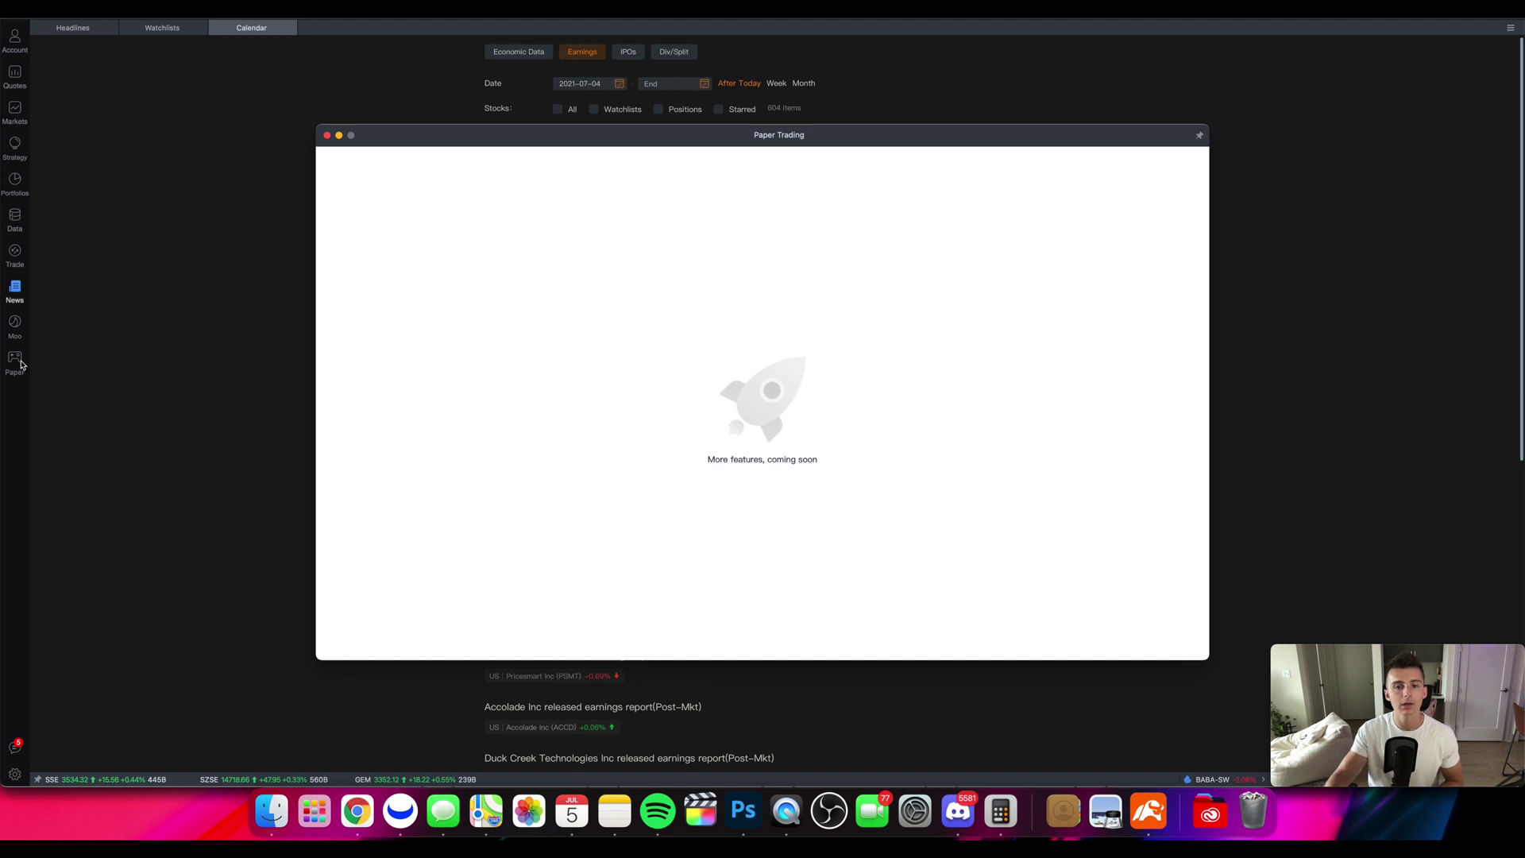
{"action": "left_click", "coordinate": [327, 136]}
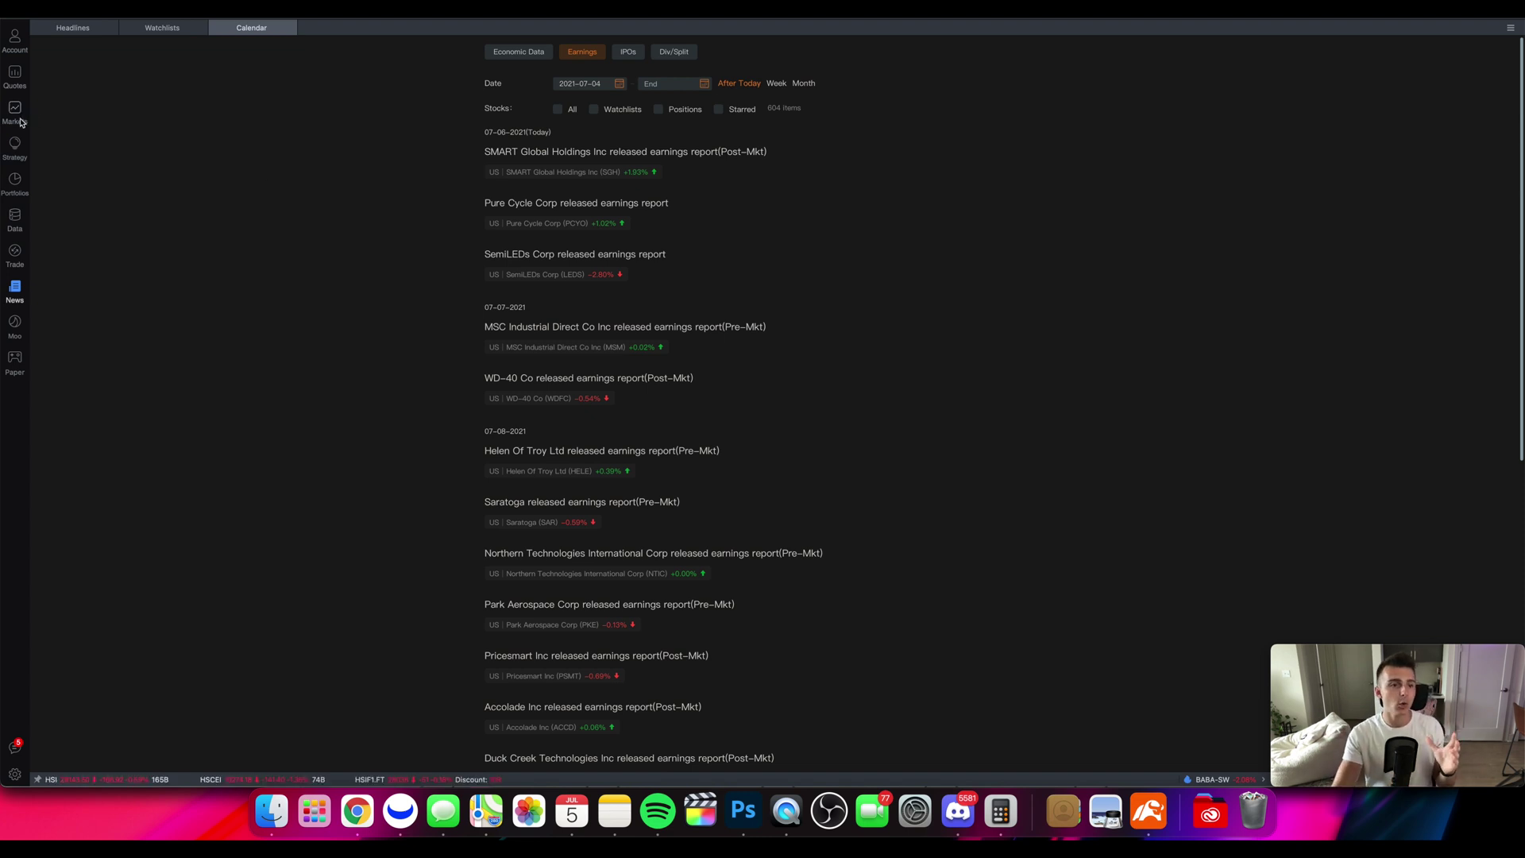
Search TSLA on the Quotes page to bring up Tesla's intraday chart.
{"action": "left_click", "coordinate": [15, 84]}
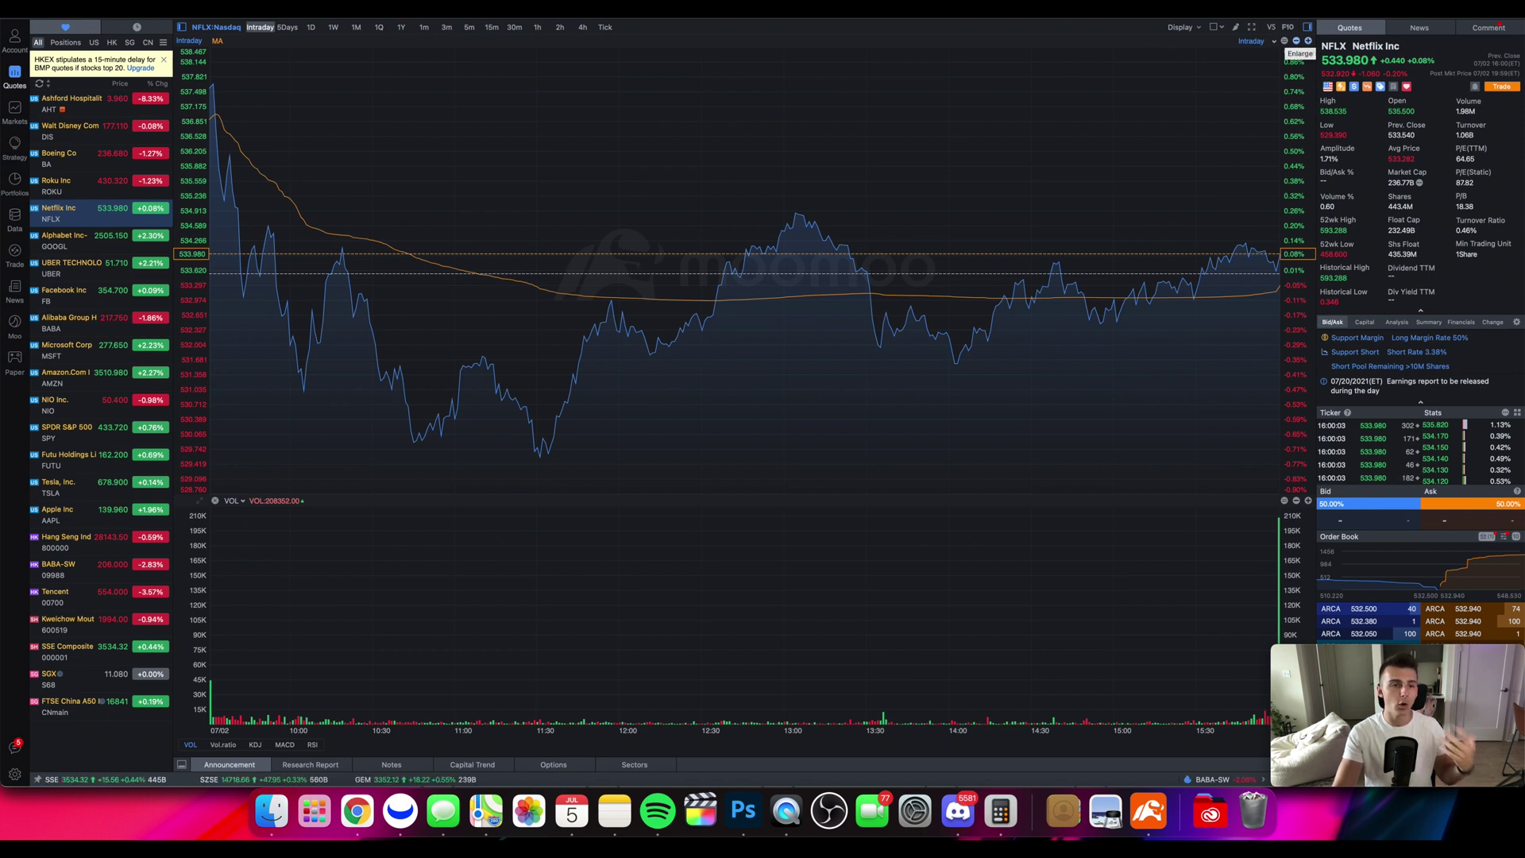
{"action": "type", "text": "TSLA"}
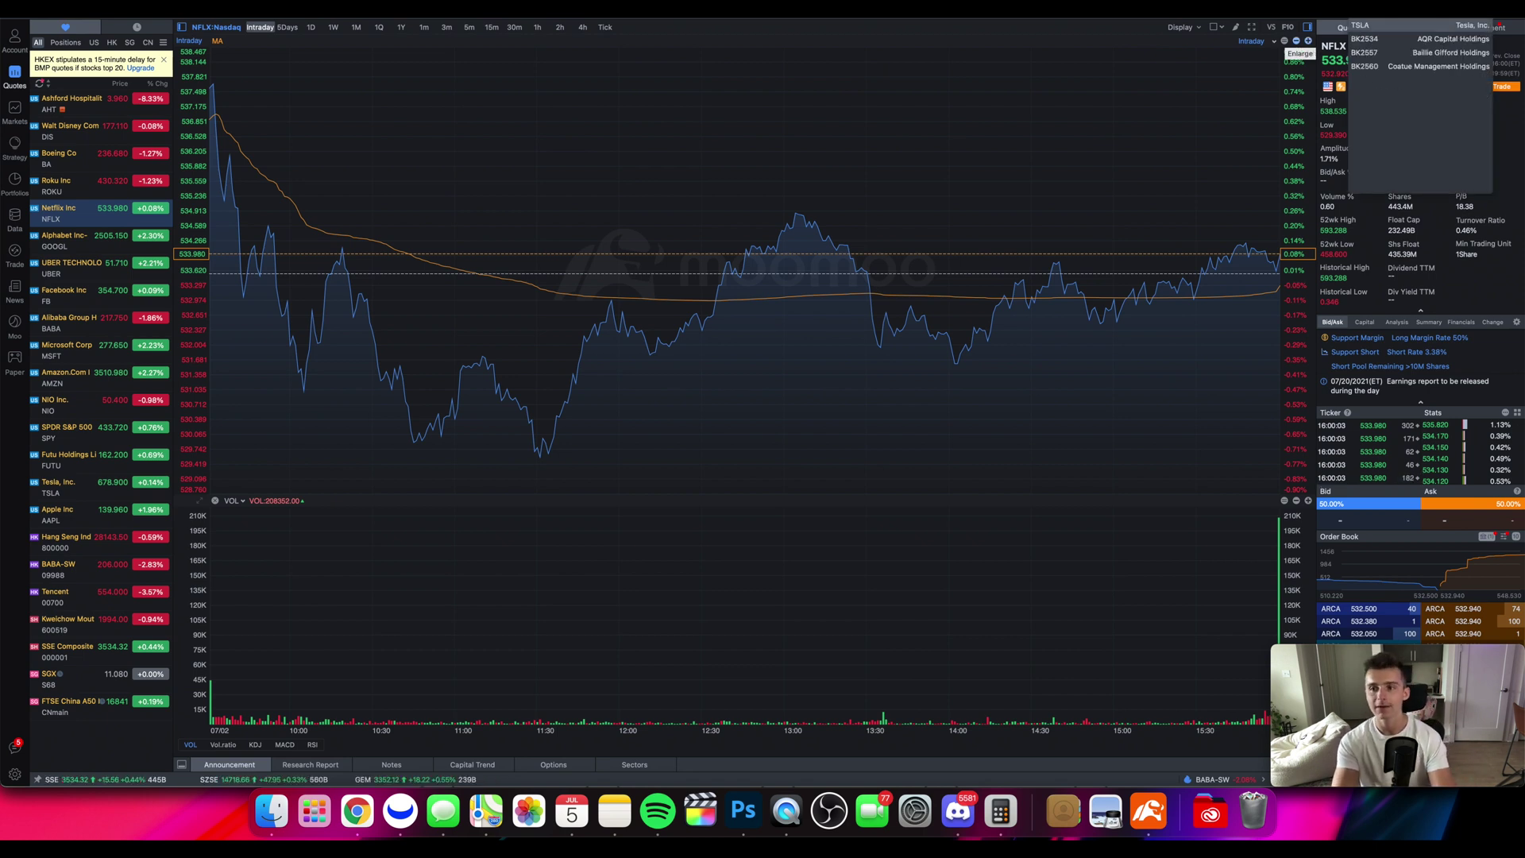
{"action": "key", "text": "Return"}
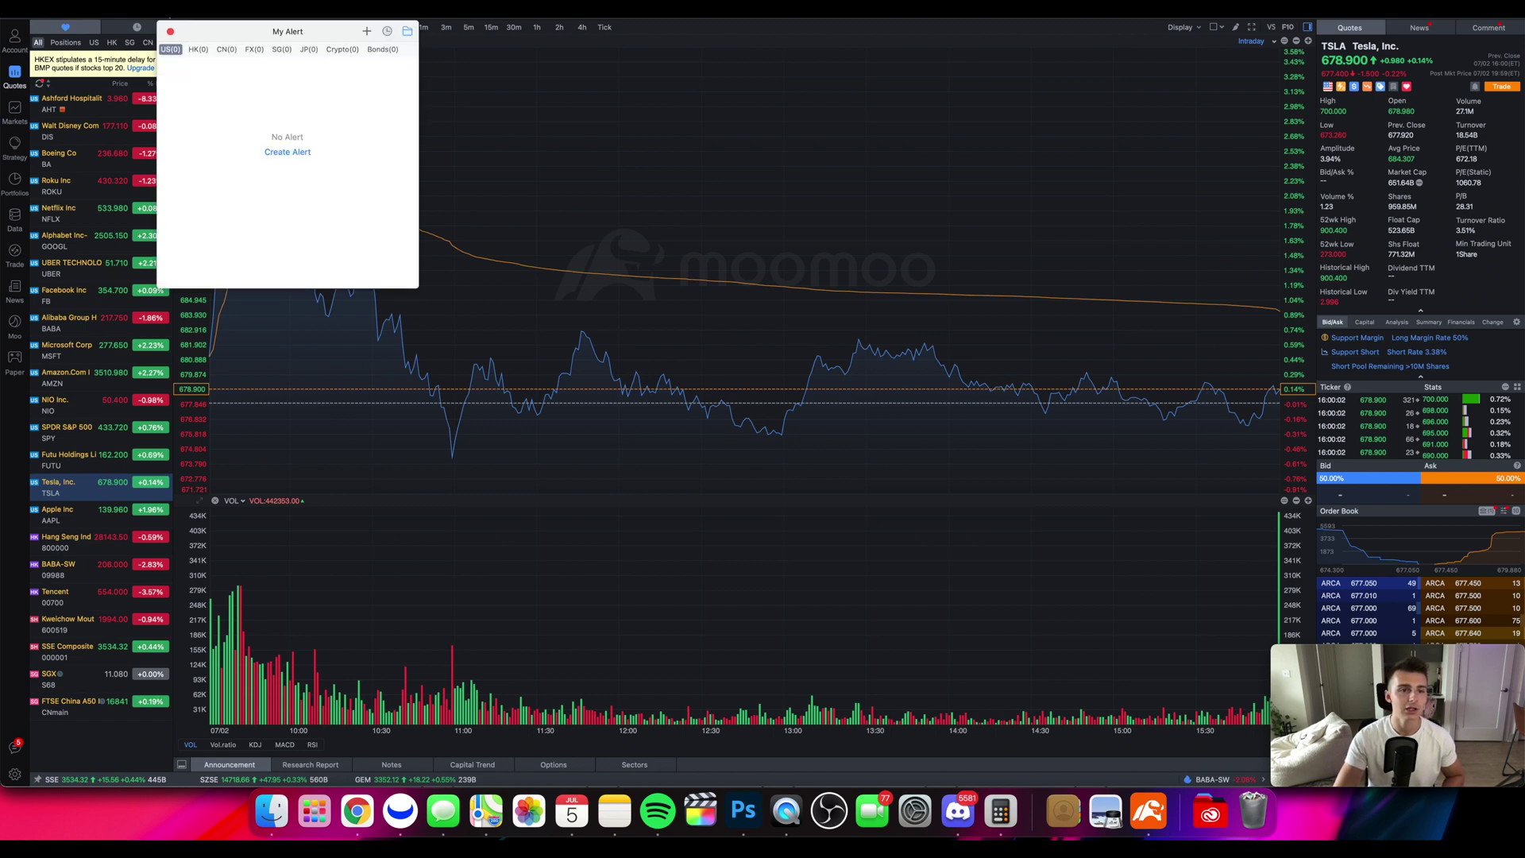
Start a new TSLA alert with a 'Price rises above' reminder.
{"action": "left_click", "coordinate": [295, 153]}
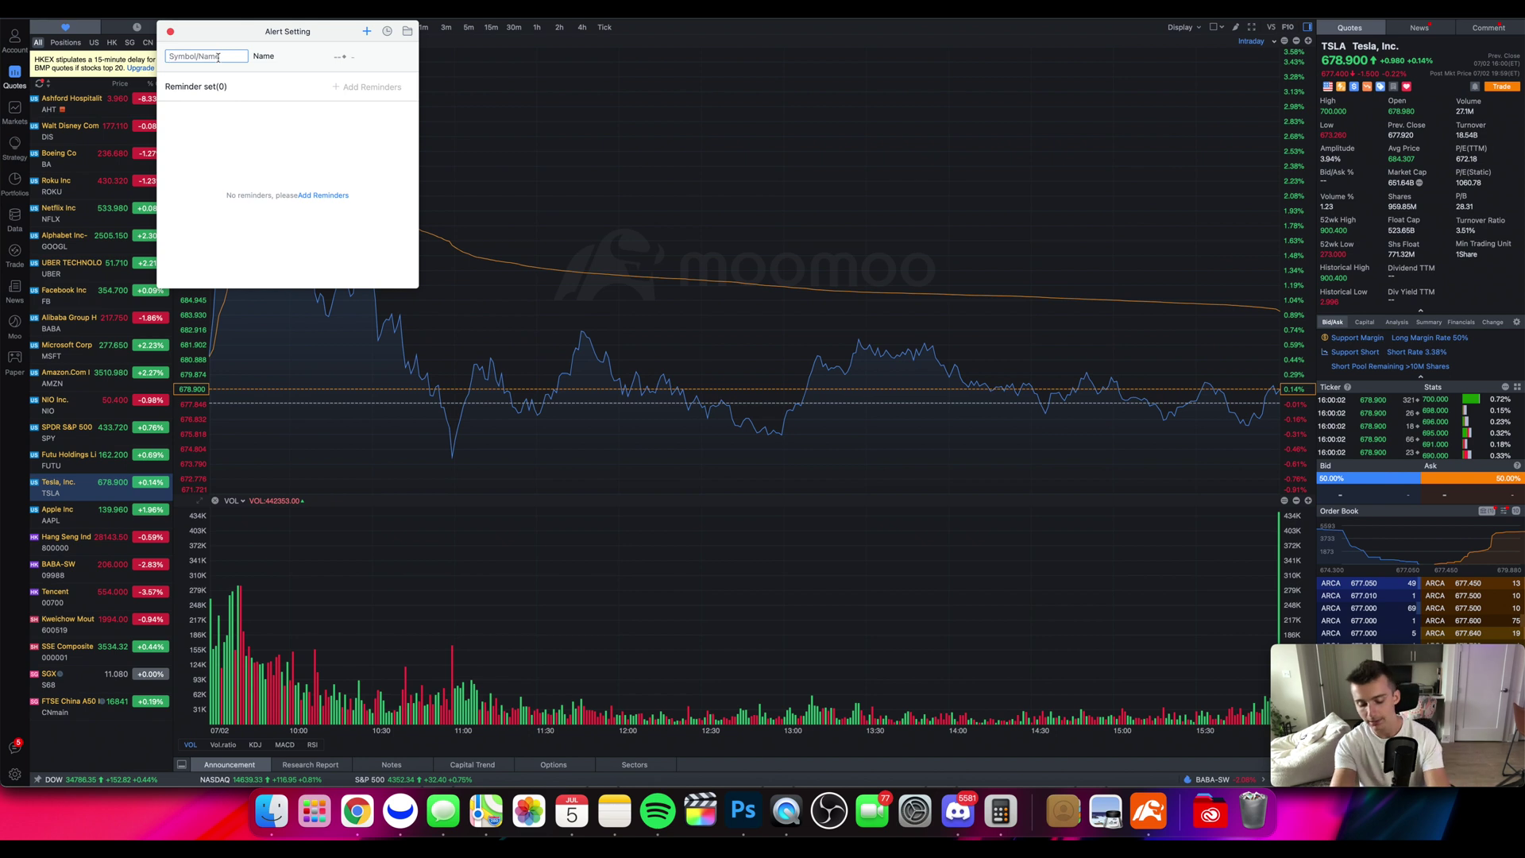
{"action": "type", "text": "tsla"}
{"action": "key", "text": "Return"}
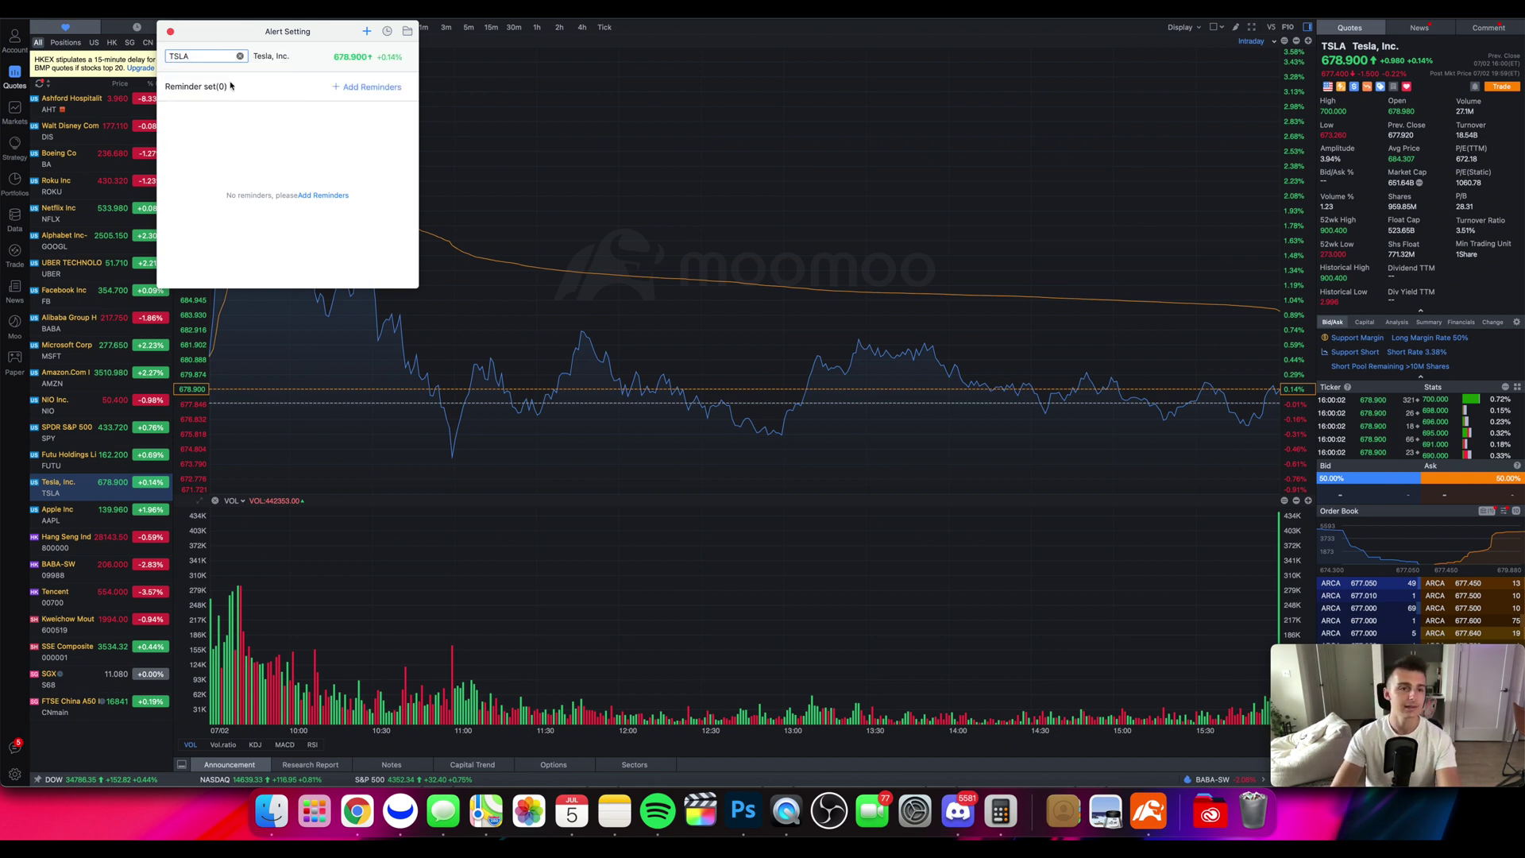
{"action": "left_click", "coordinate": [362, 91]}
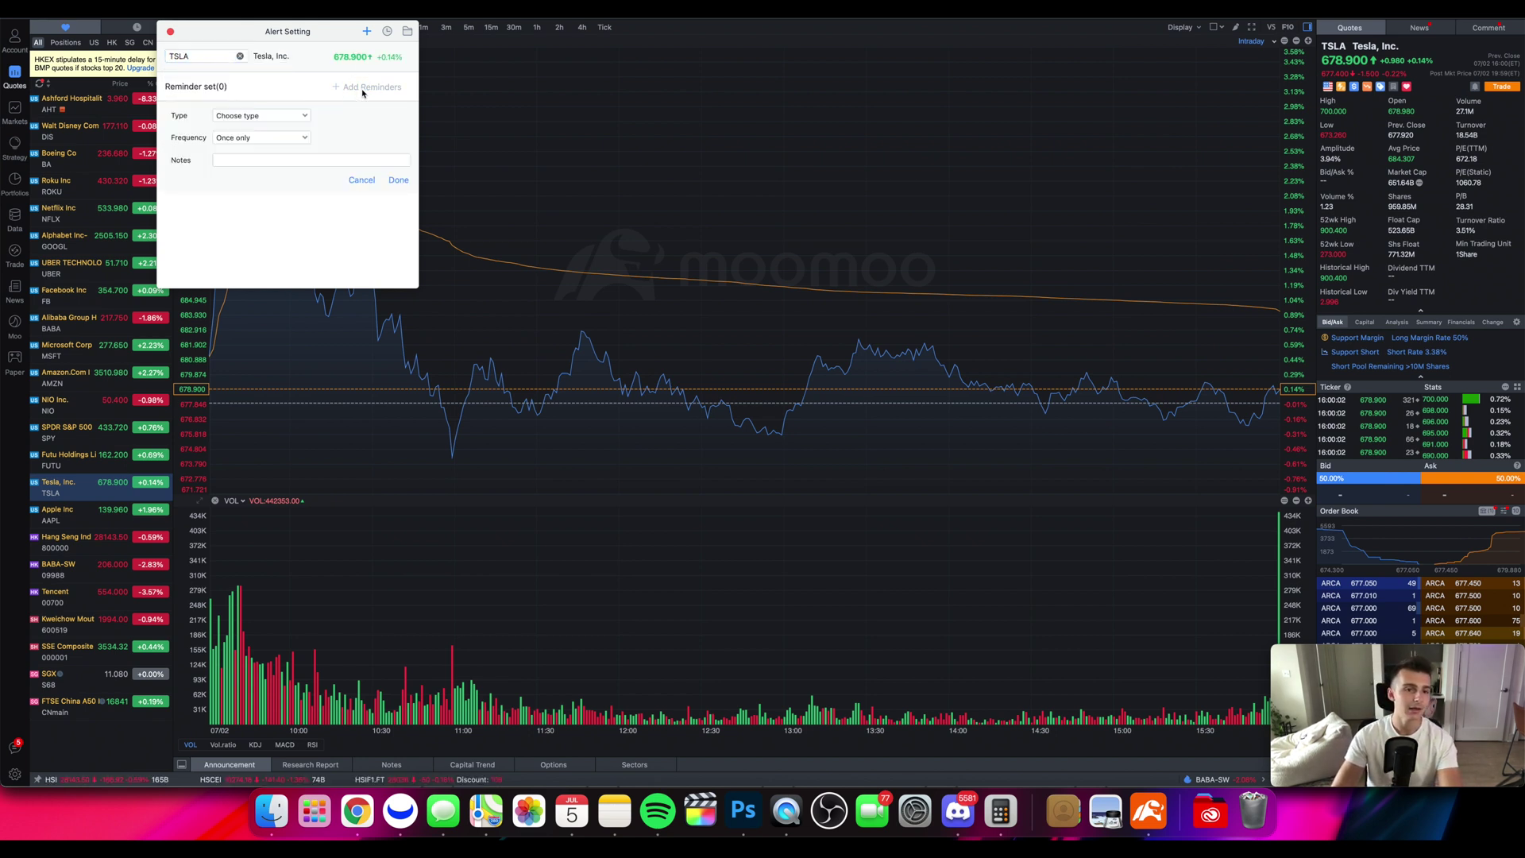
{"action": "left_click", "coordinate": [262, 116]}
{"action": "mouse_move", "coordinate": [266, 132]}
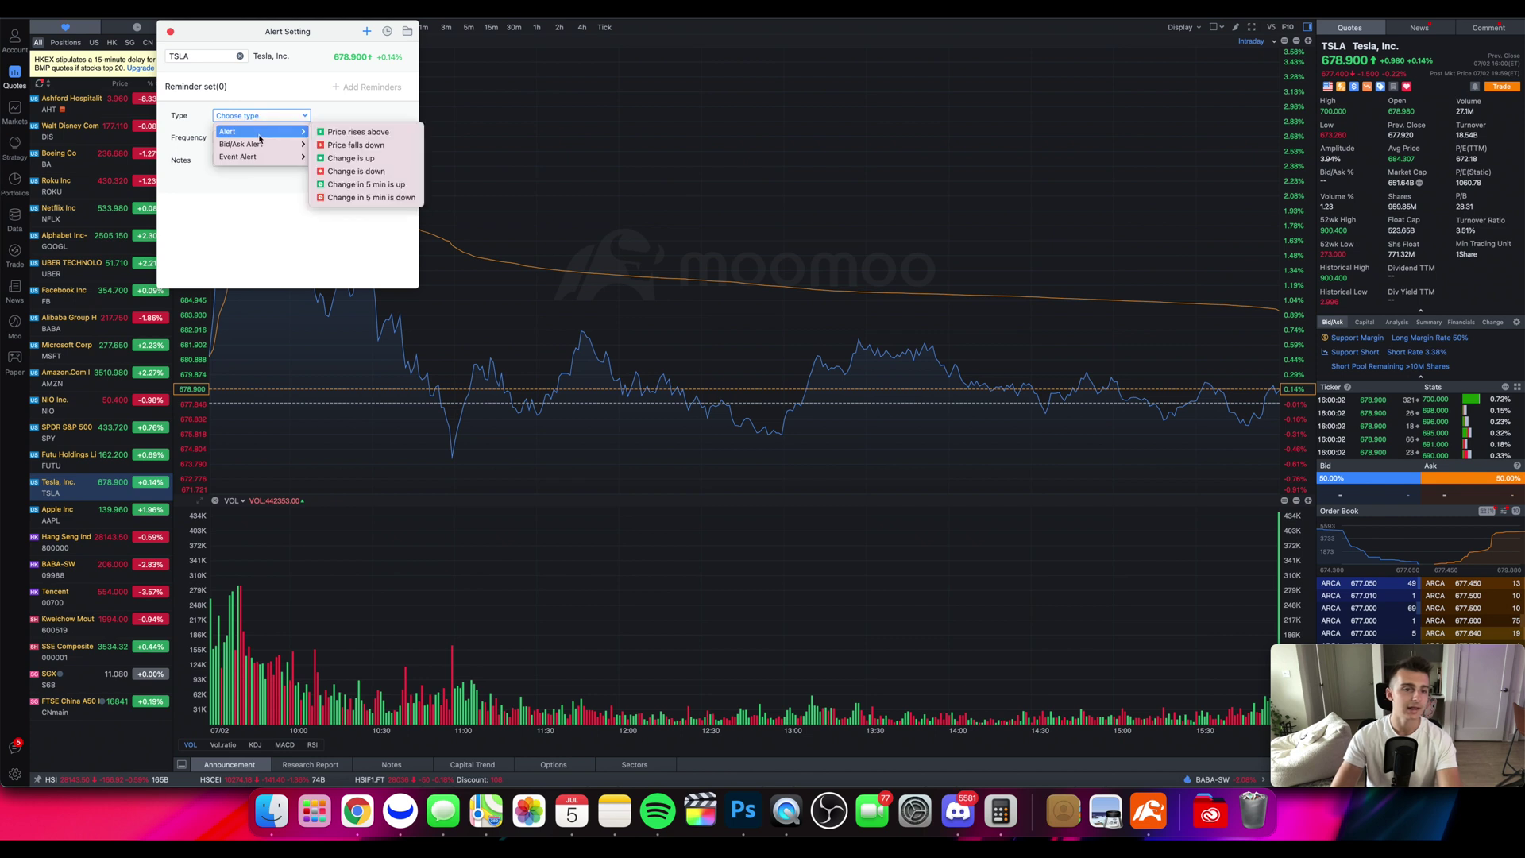
{"action": "left_click", "coordinate": [354, 132]}
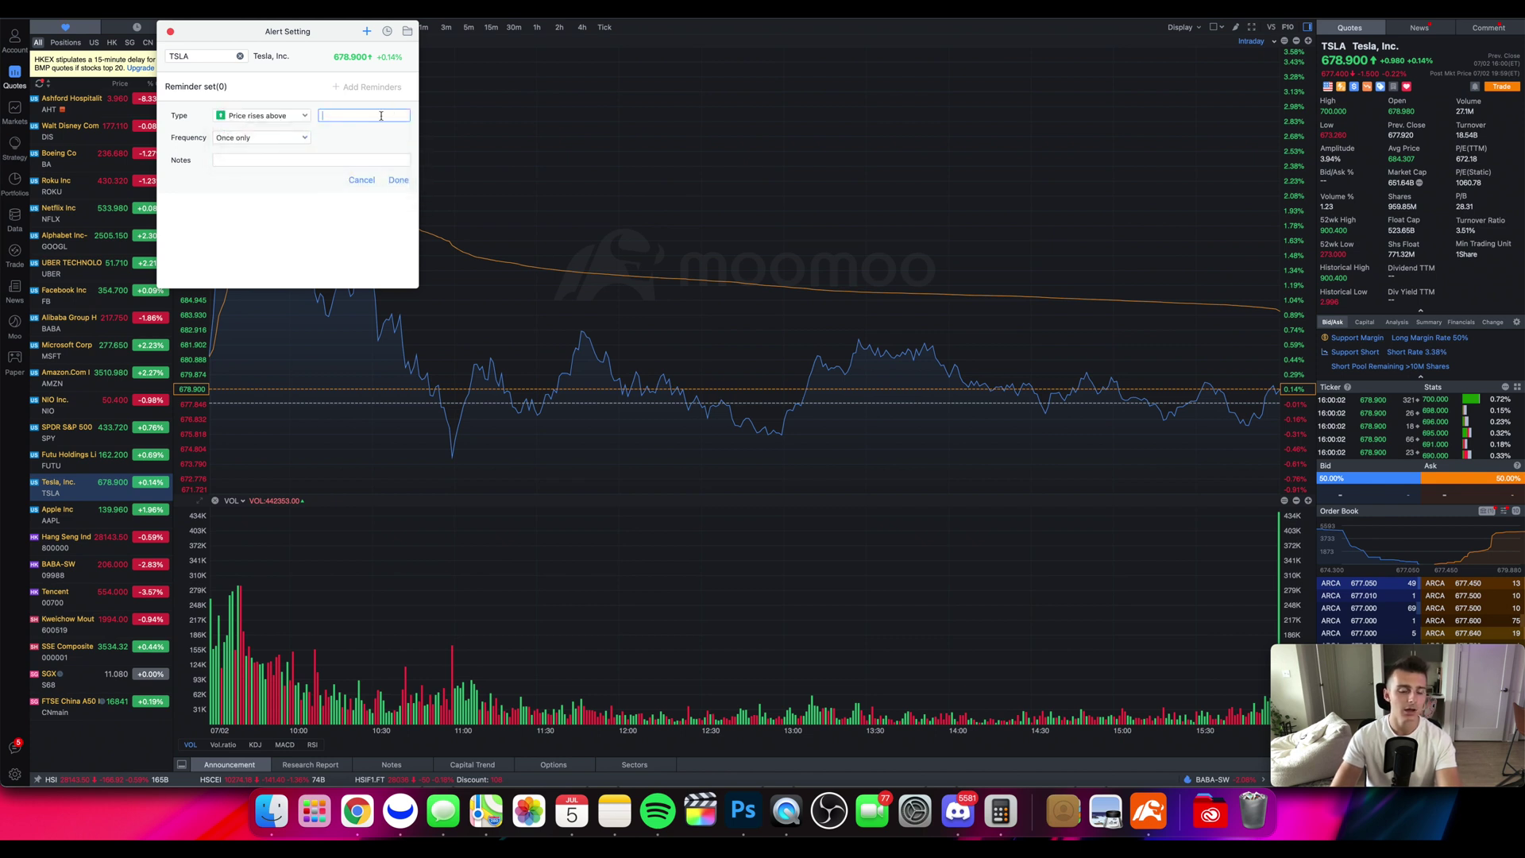
Set the price level to 800, once a day, then cancel and close the alert window.
{"action": "type", "text": "800"}
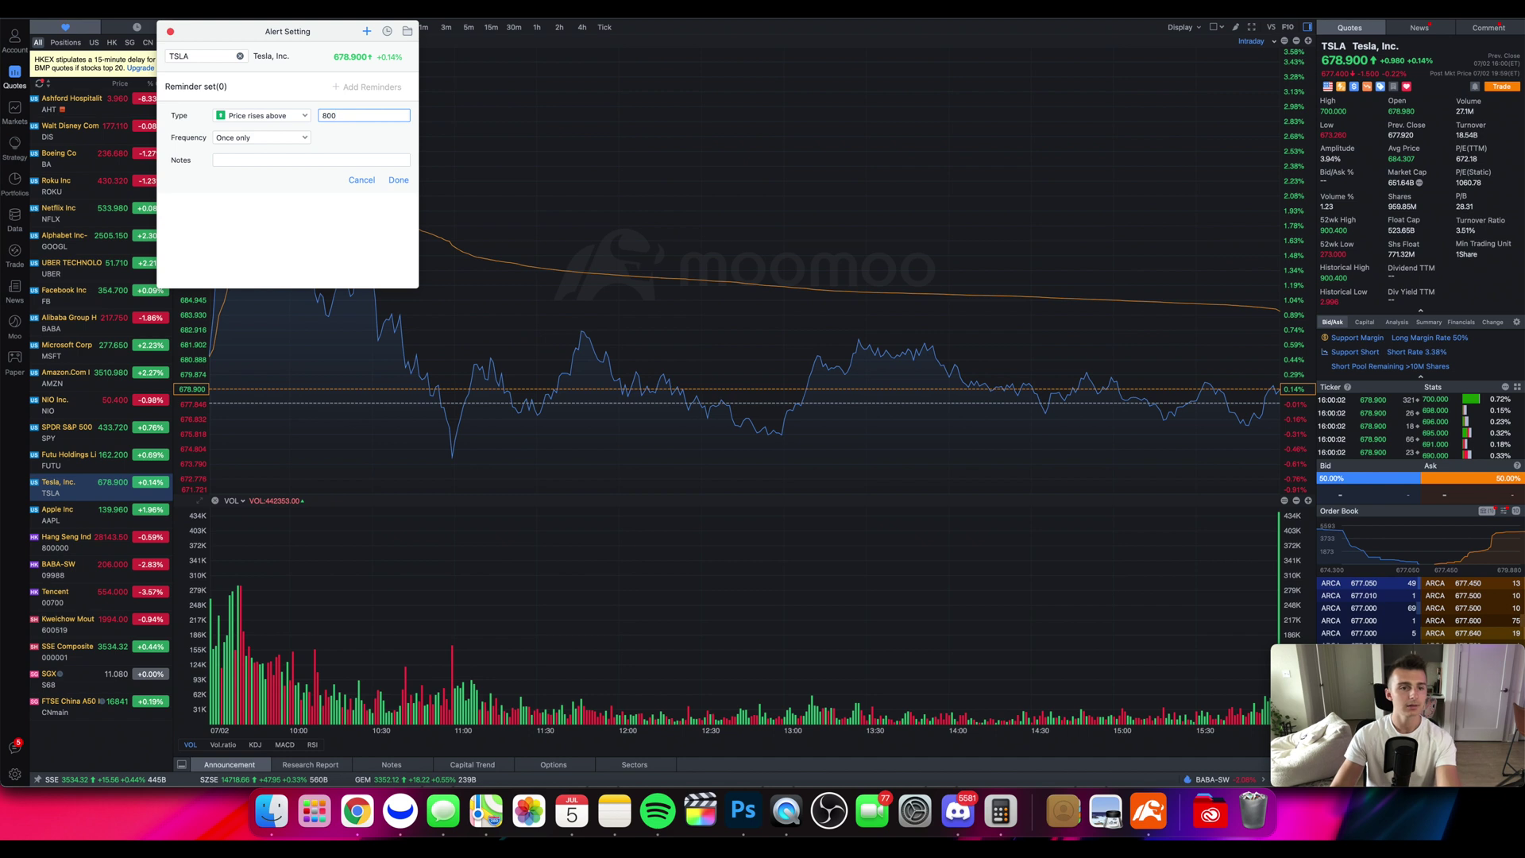
{"action": "left_click", "coordinate": [274, 138]}
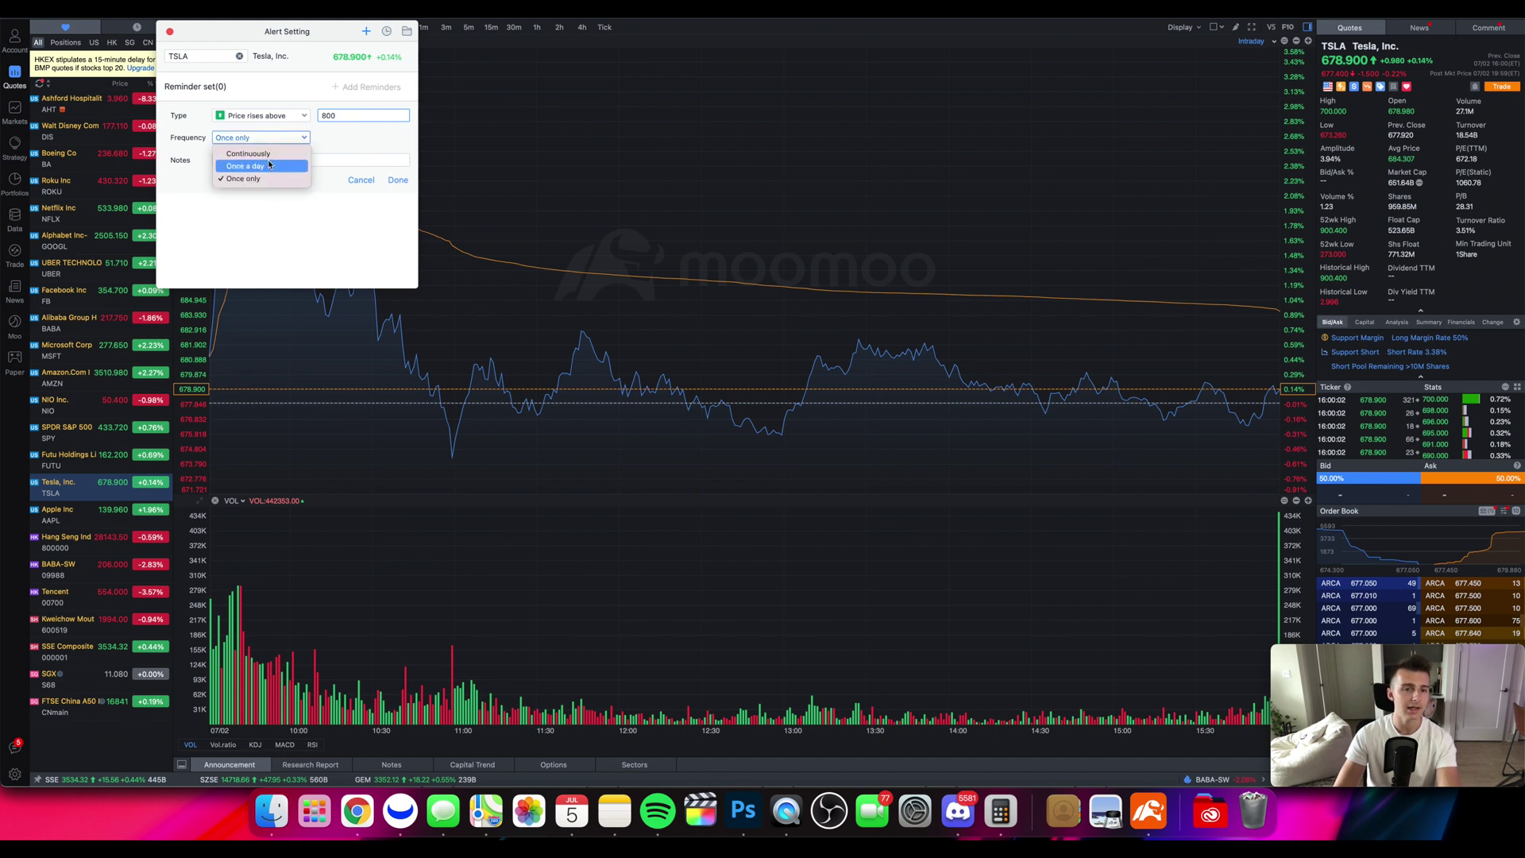
{"action": "left_click", "coordinate": [269, 166]}
{"action": "left_click", "coordinate": [304, 161]}
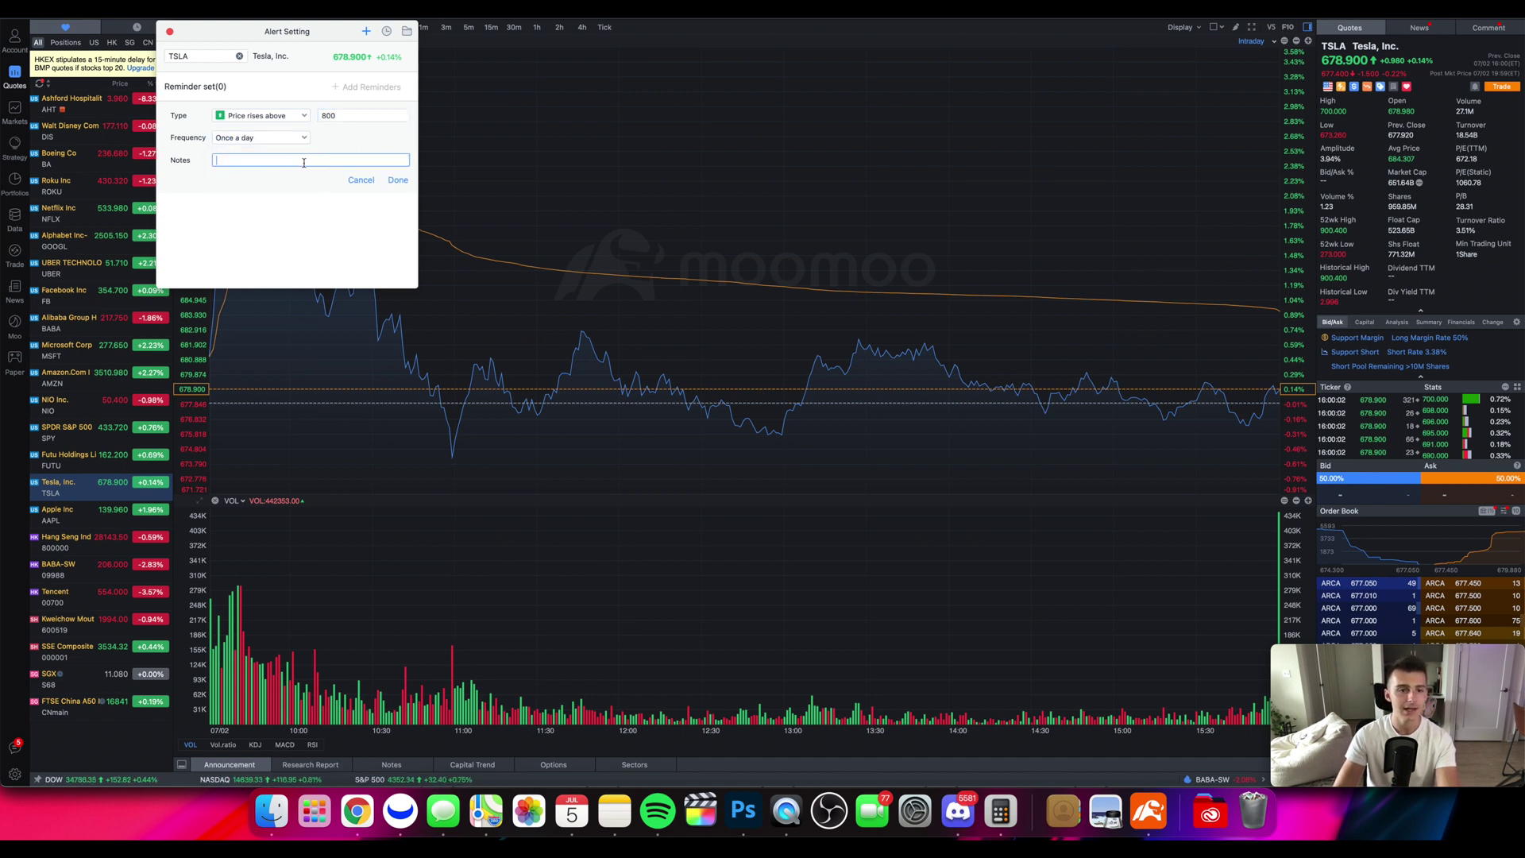
{"action": "left_click", "coordinate": [360, 181]}
{"action": "left_click", "coordinate": [169, 32]}
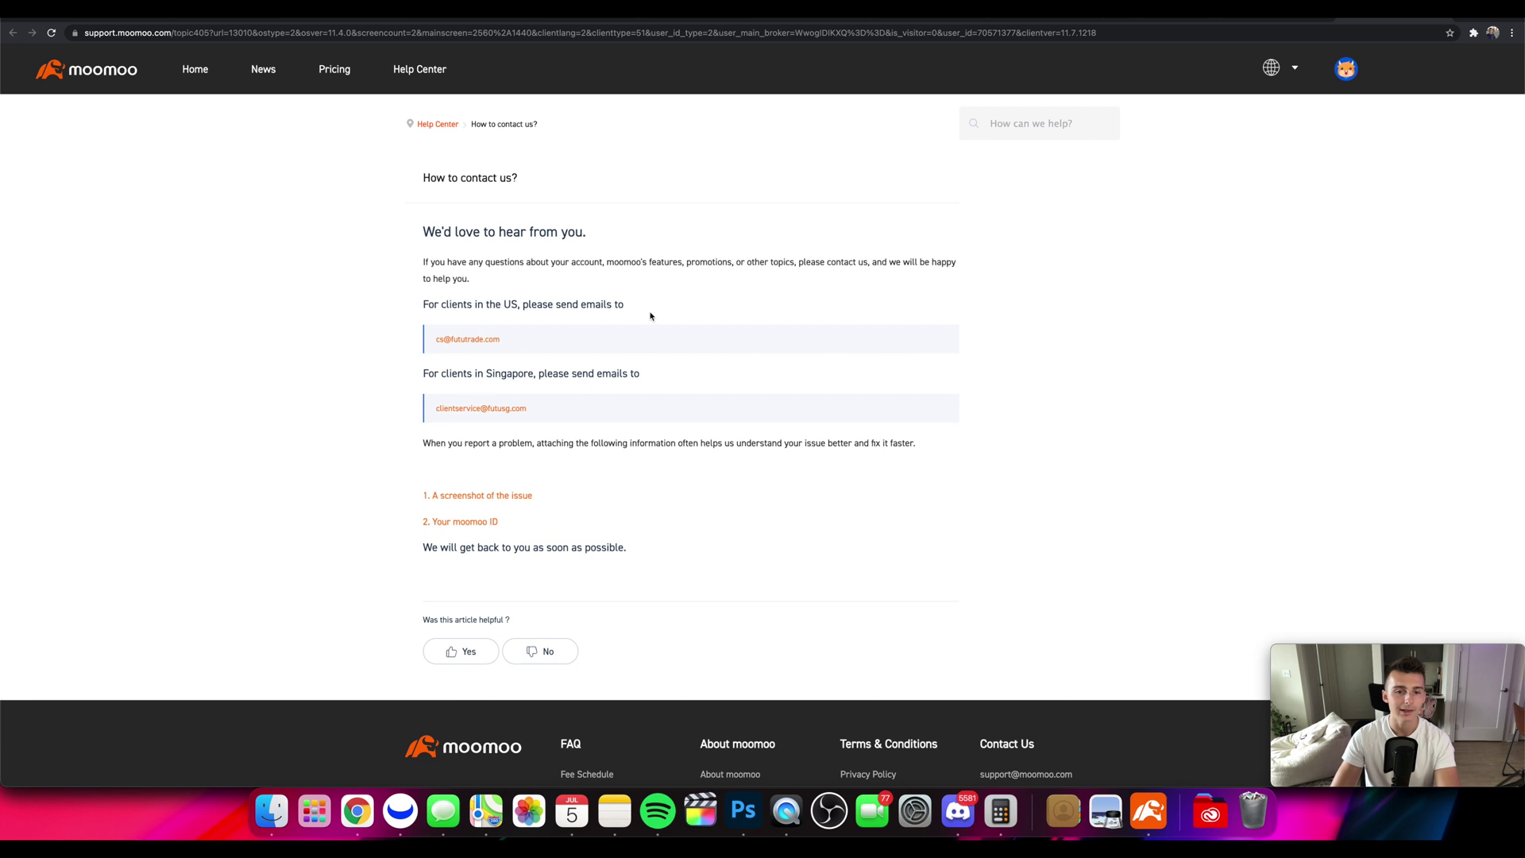
Return from the Help Center to moomoo desktop and open the Message panel.
{"action": "key", "text": "super+w"}
{"action": "left_click", "coordinate": [16, 749]}
Open Settings and look over the General and Quote display preferences.
{"action": "left_click", "coordinate": [15, 749]}
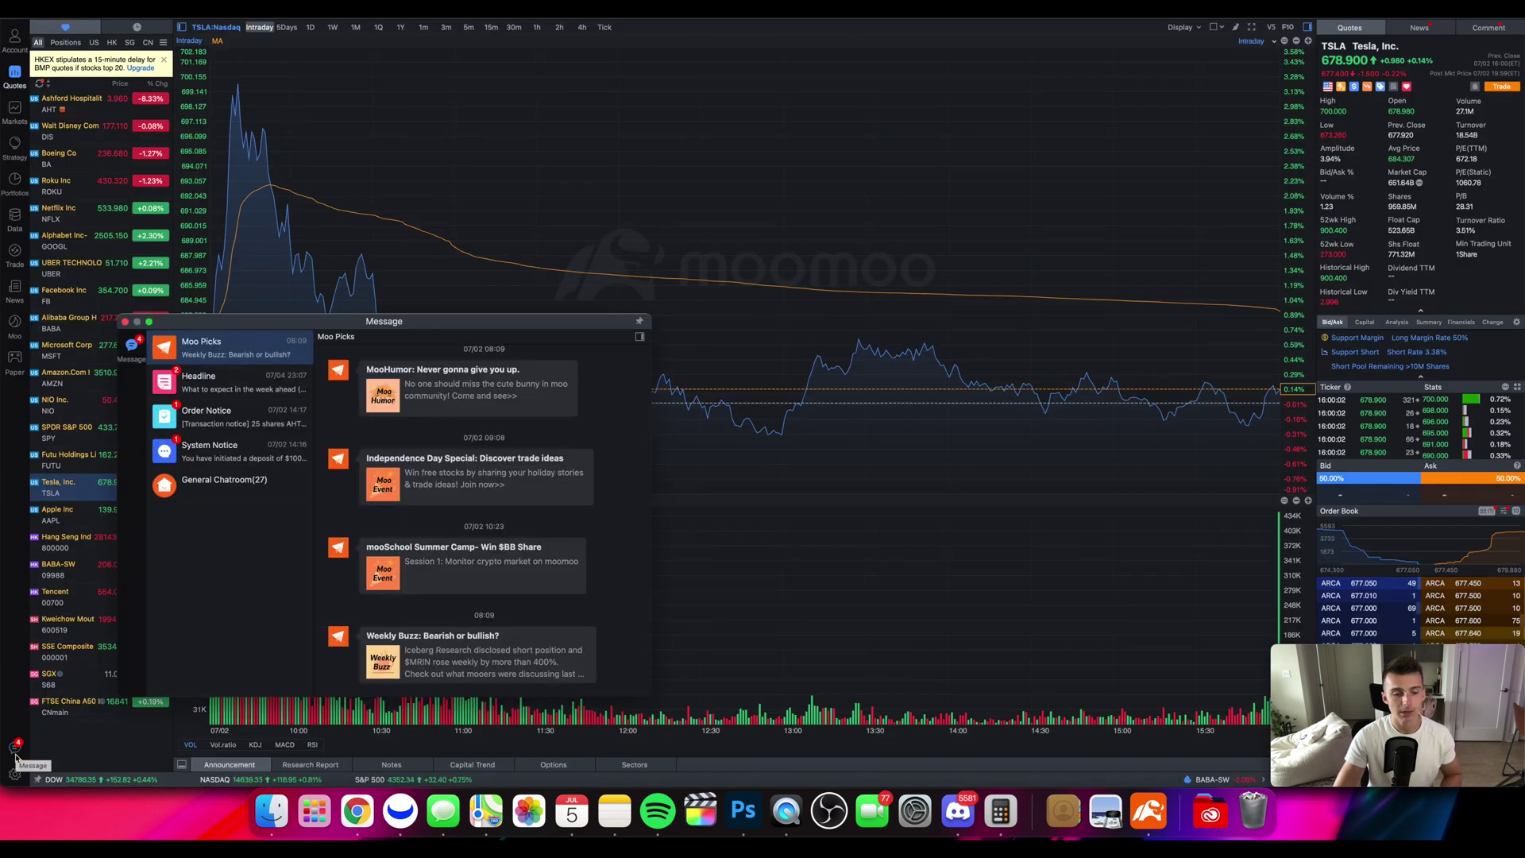
{"action": "left_click", "coordinate": [13, 774]}
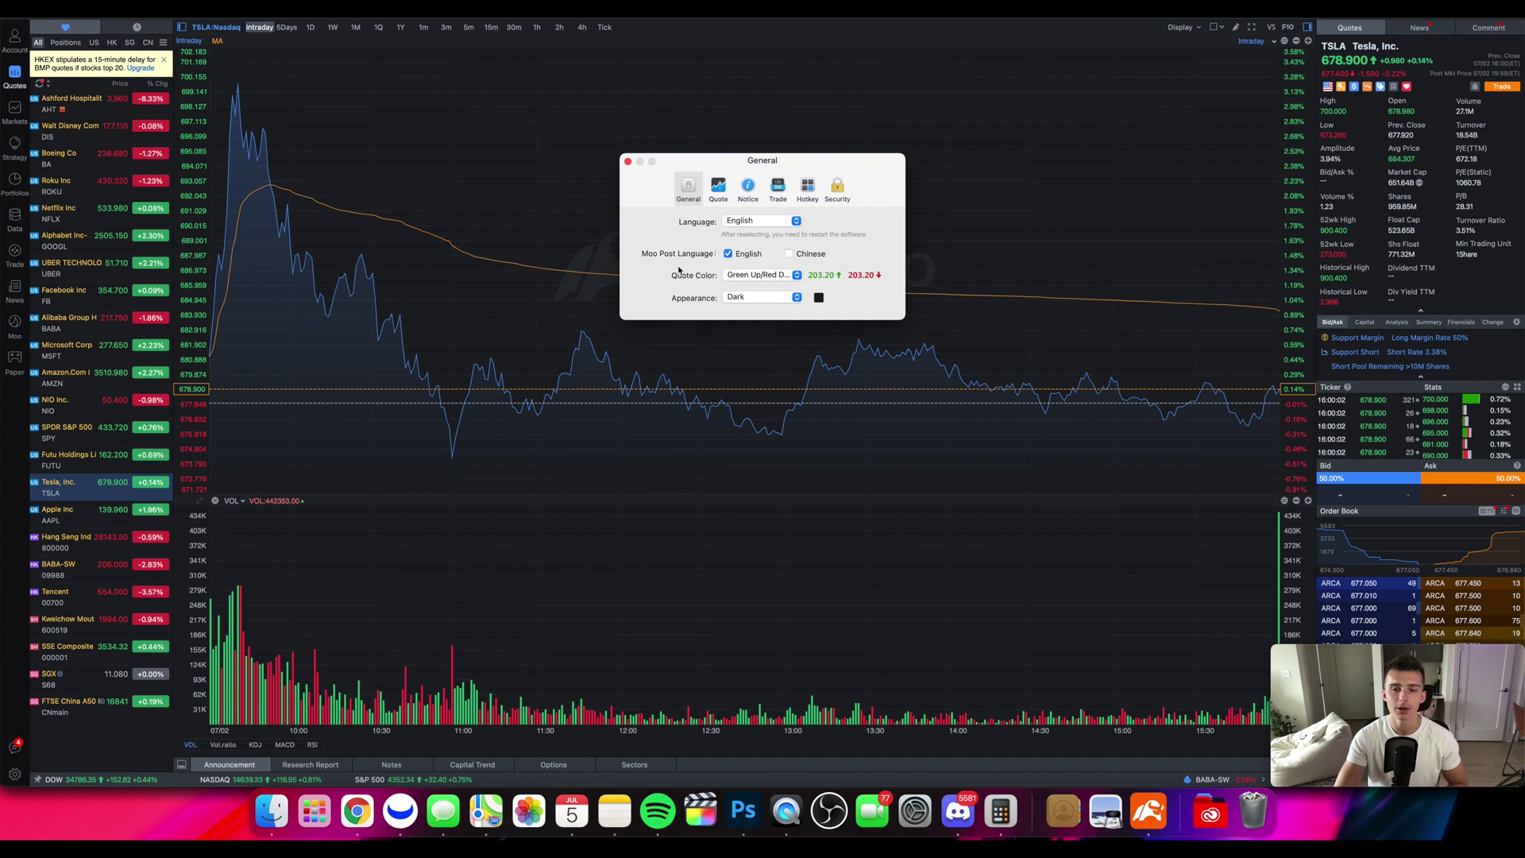
{"action": "left_click", "coordinate": [718, 189]}
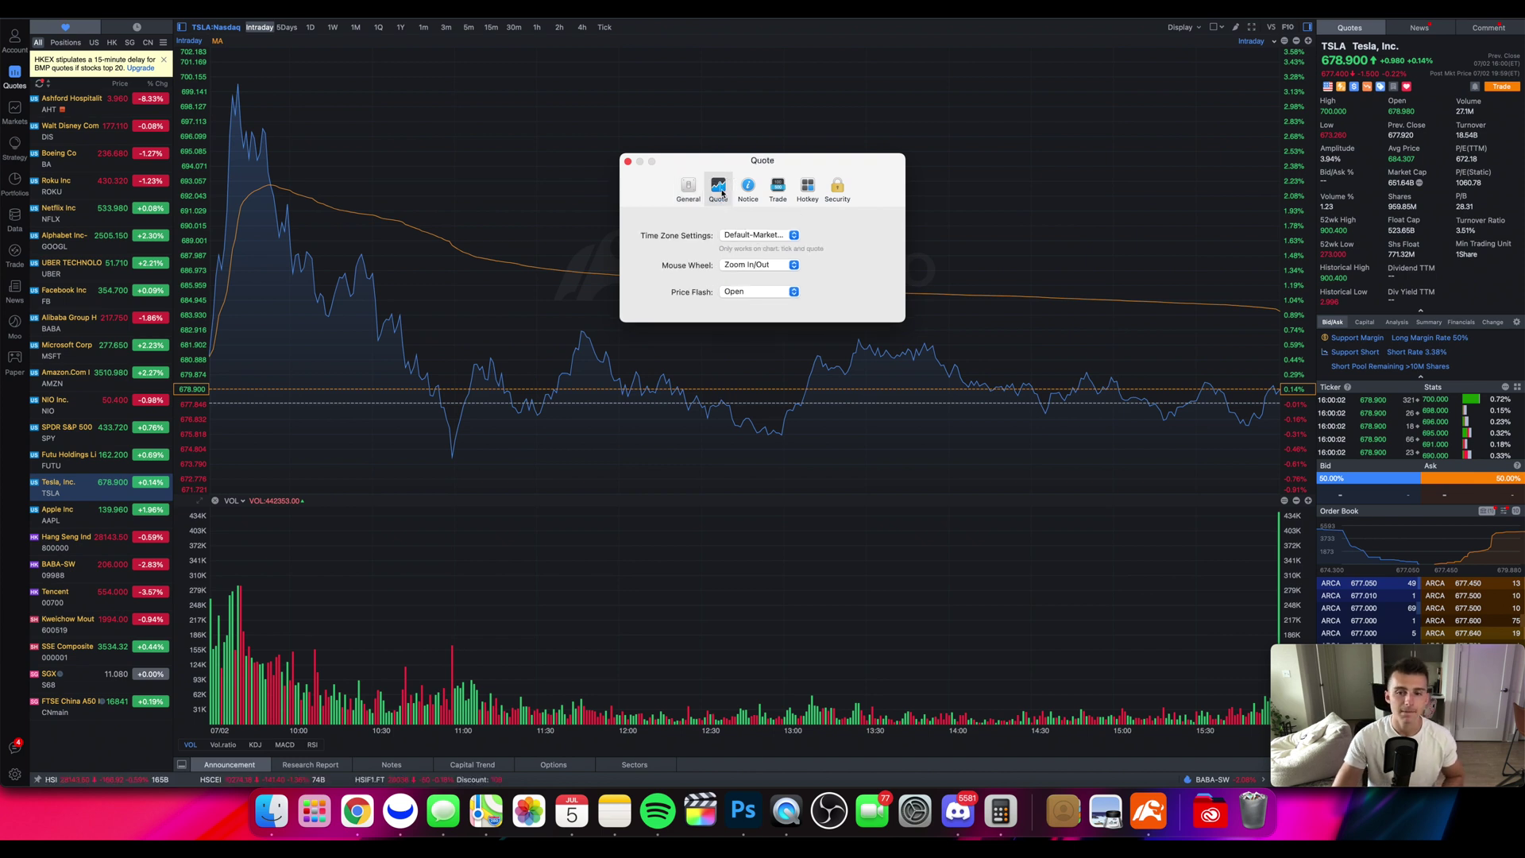
Check the Notice, Trade and Hotkey tabs, then close the settings window.
{"action": "left_click", "coordinate": [743, 190]}
{"action": "left_click", "coordinate": [778, 189]}
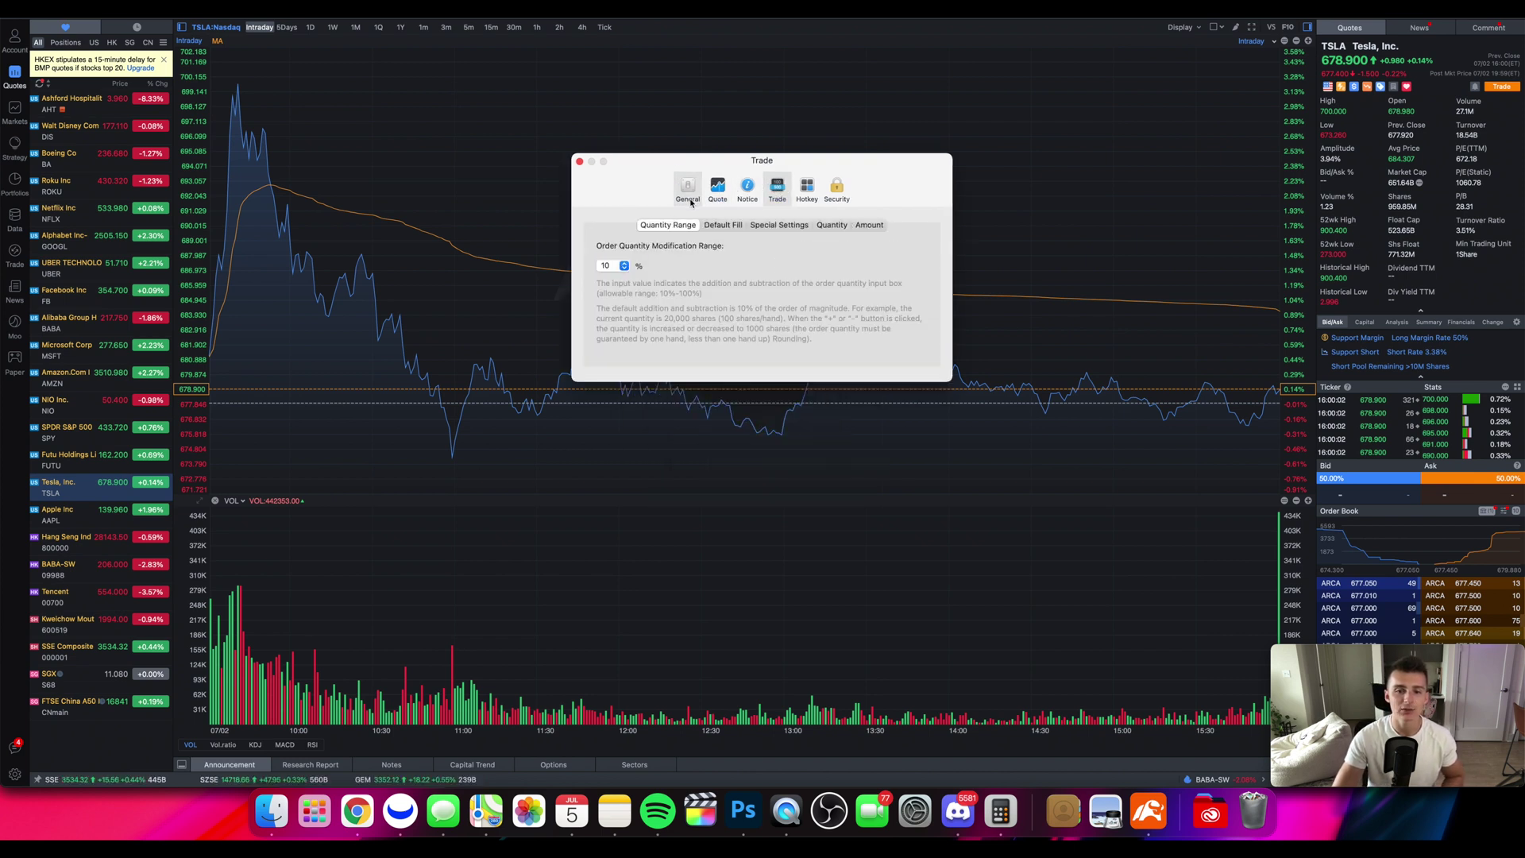
{"action": "left_click", "coordinate": [809, 198]}
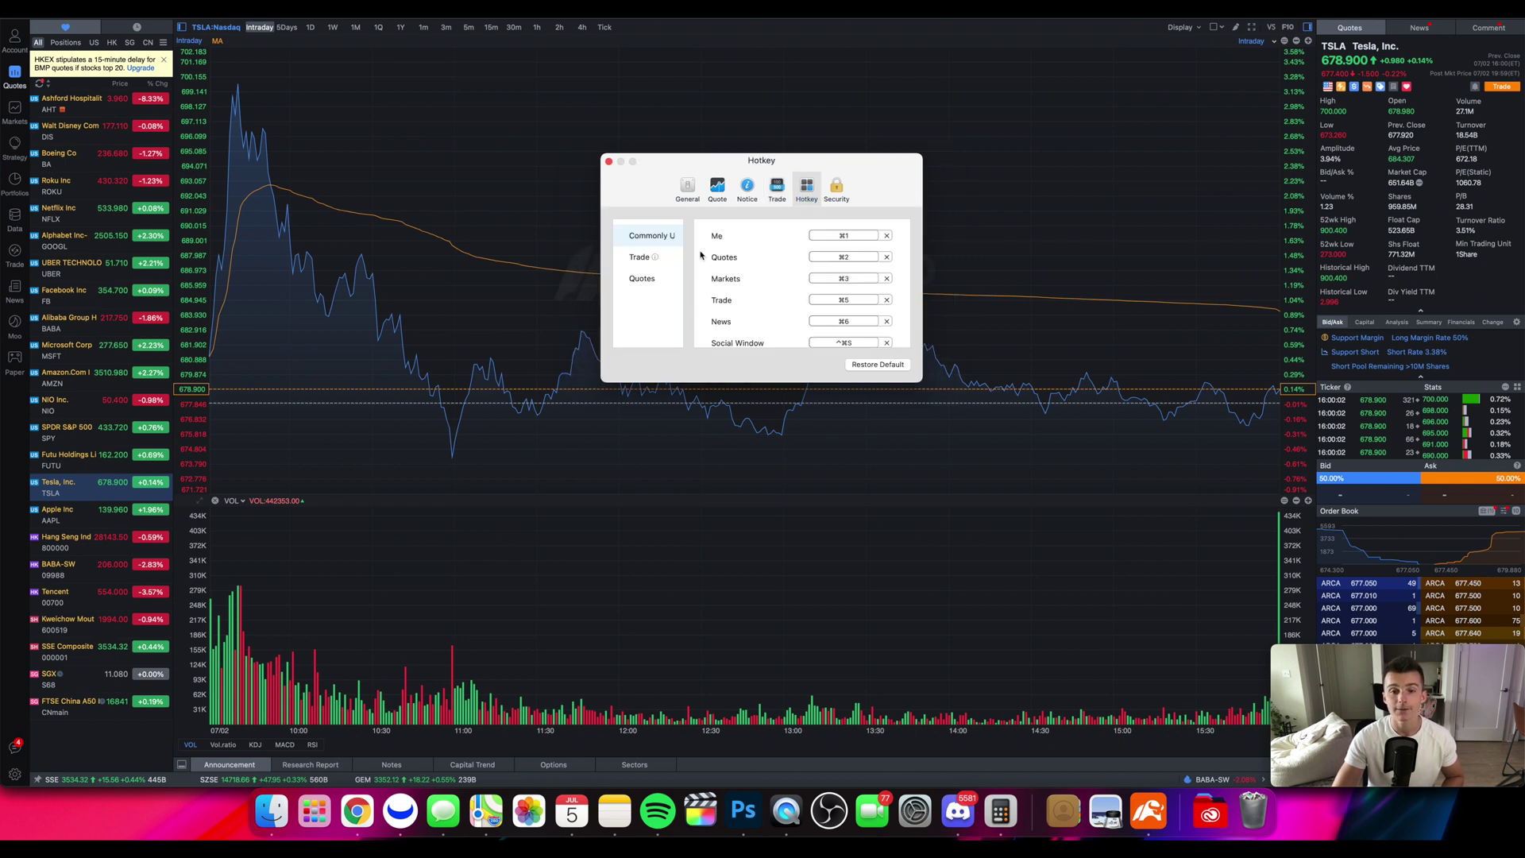
{"action": "scroll", "coordinate": [844, 239], "scroll_direction": "down", "scroll_amount": 5}
{"action": "scroll", "coordinate": [854, 278], "scroll_direction": "up", "scroll_amount": 5}
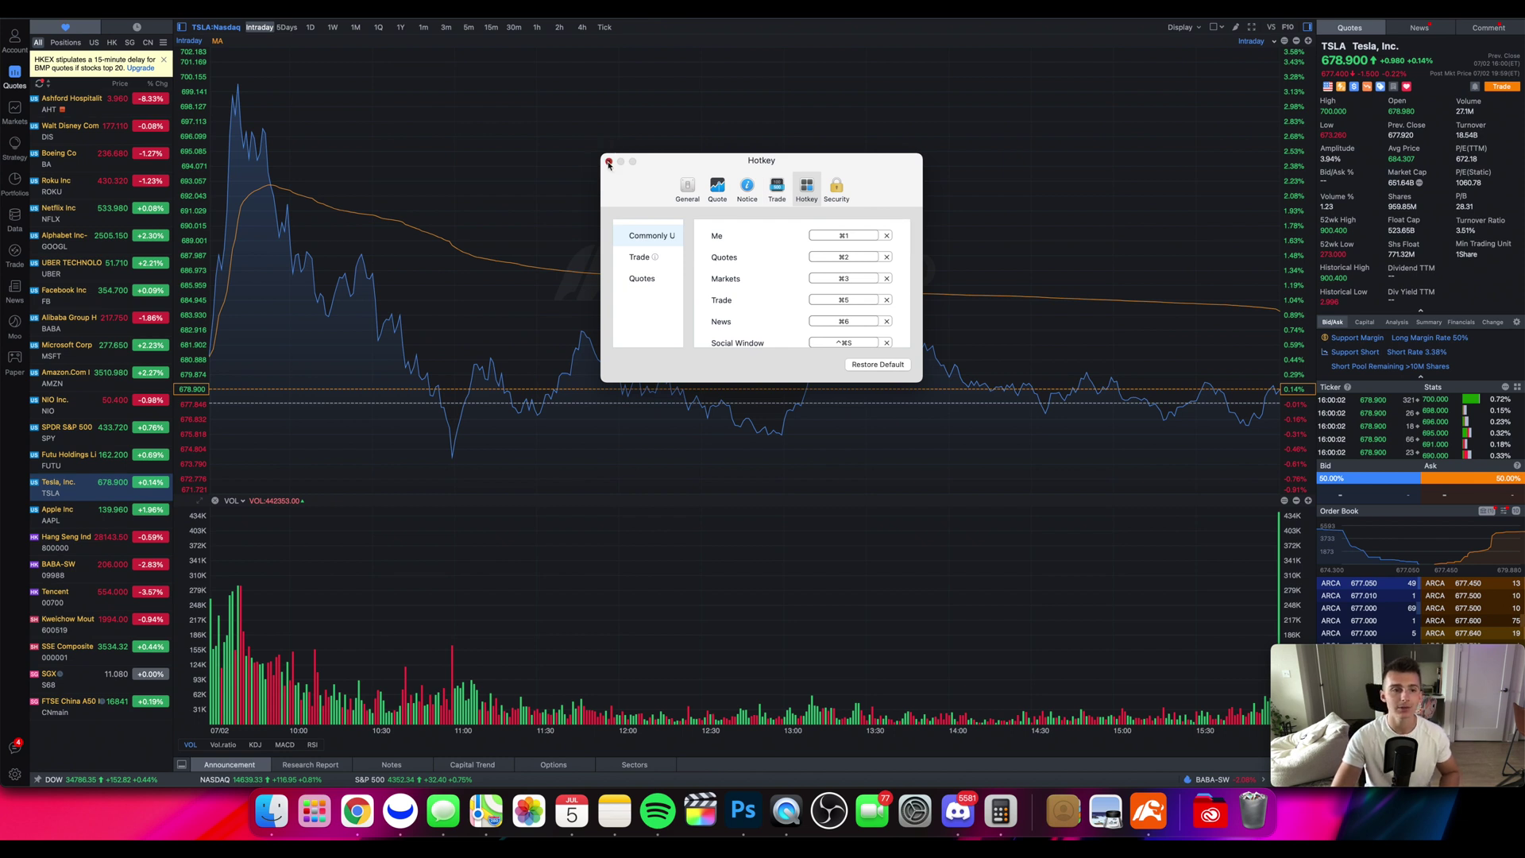
{"action": "left_click", "coordinate": [609, 161]}
Close the HKEX 15-minute delay banner above the watchlist.
{"action": "left_click", "coordinate": [164, 59]}
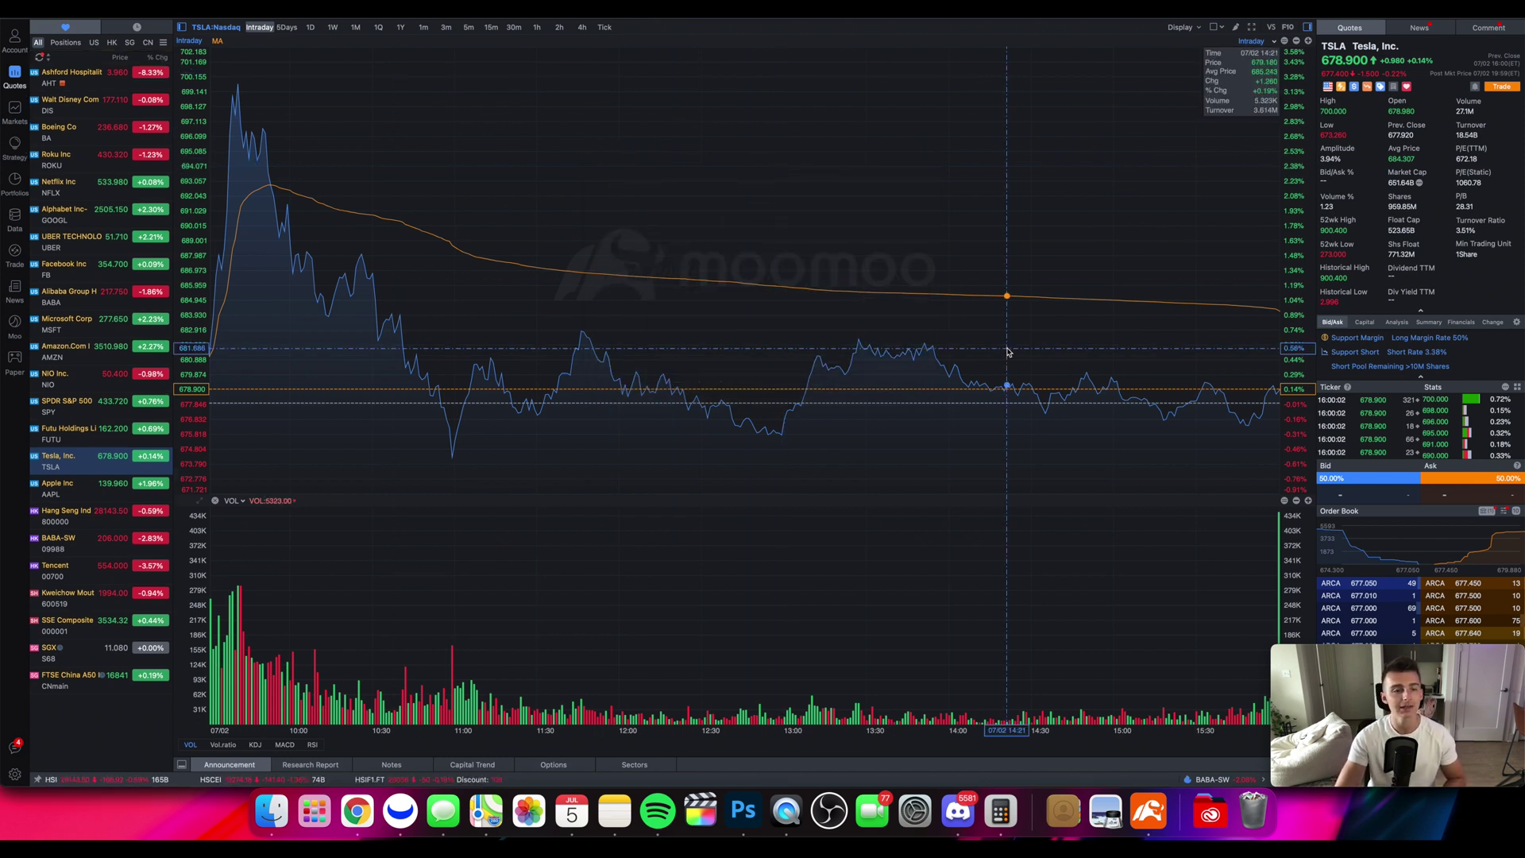